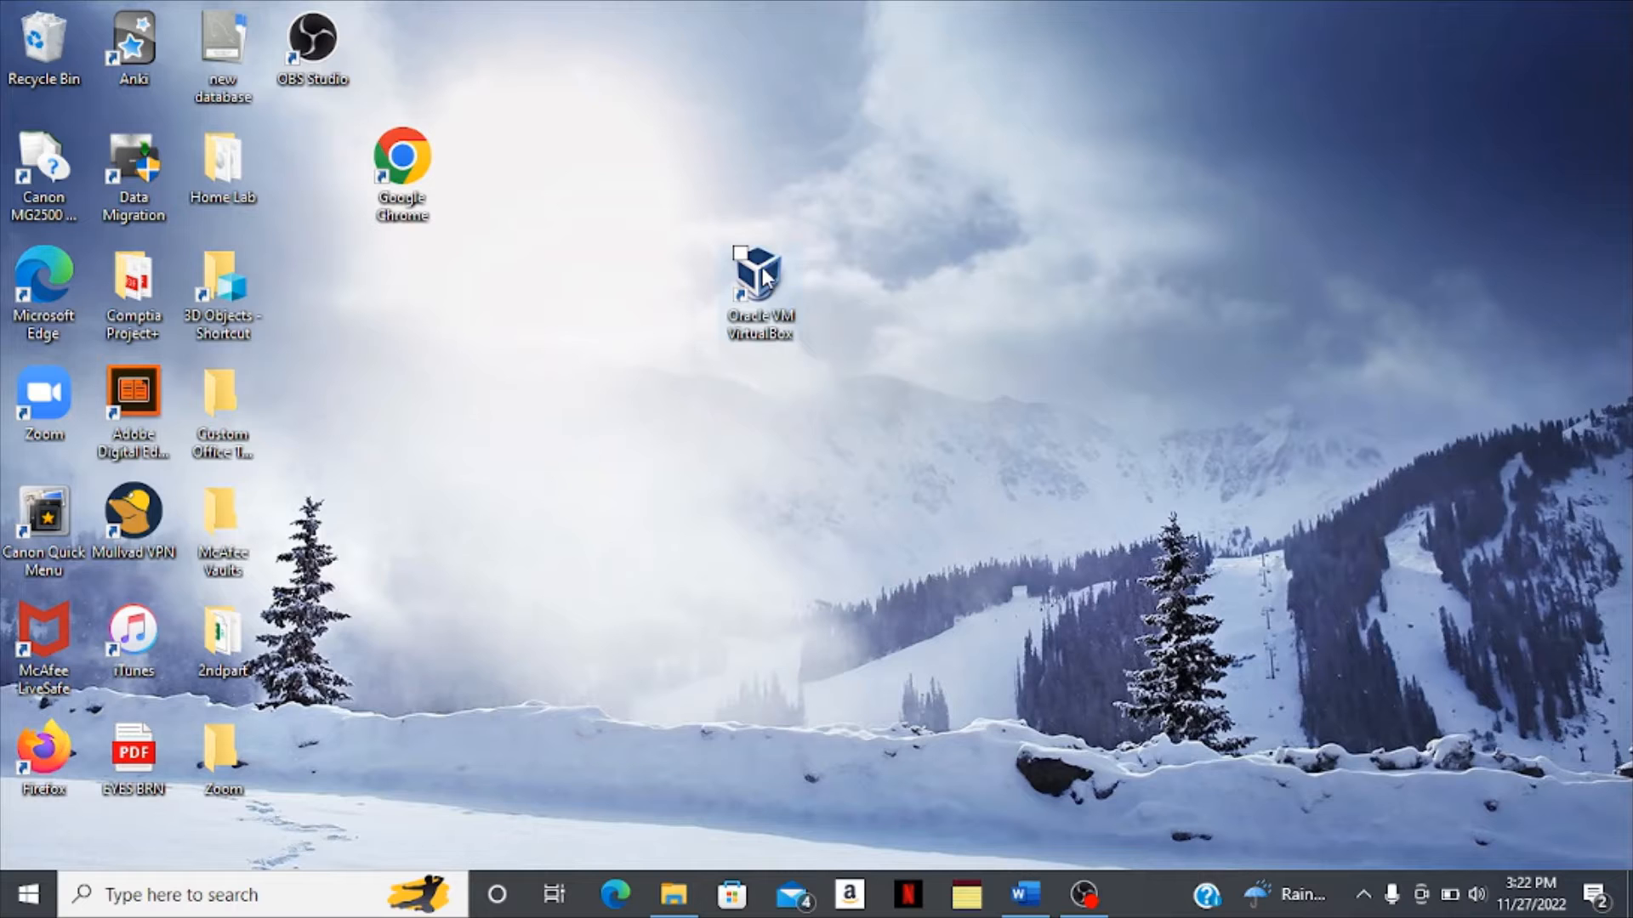
Open Oracle VM VirtualBox and start a new virtual machine named Windows Server 2019.
left_click(763, 270)
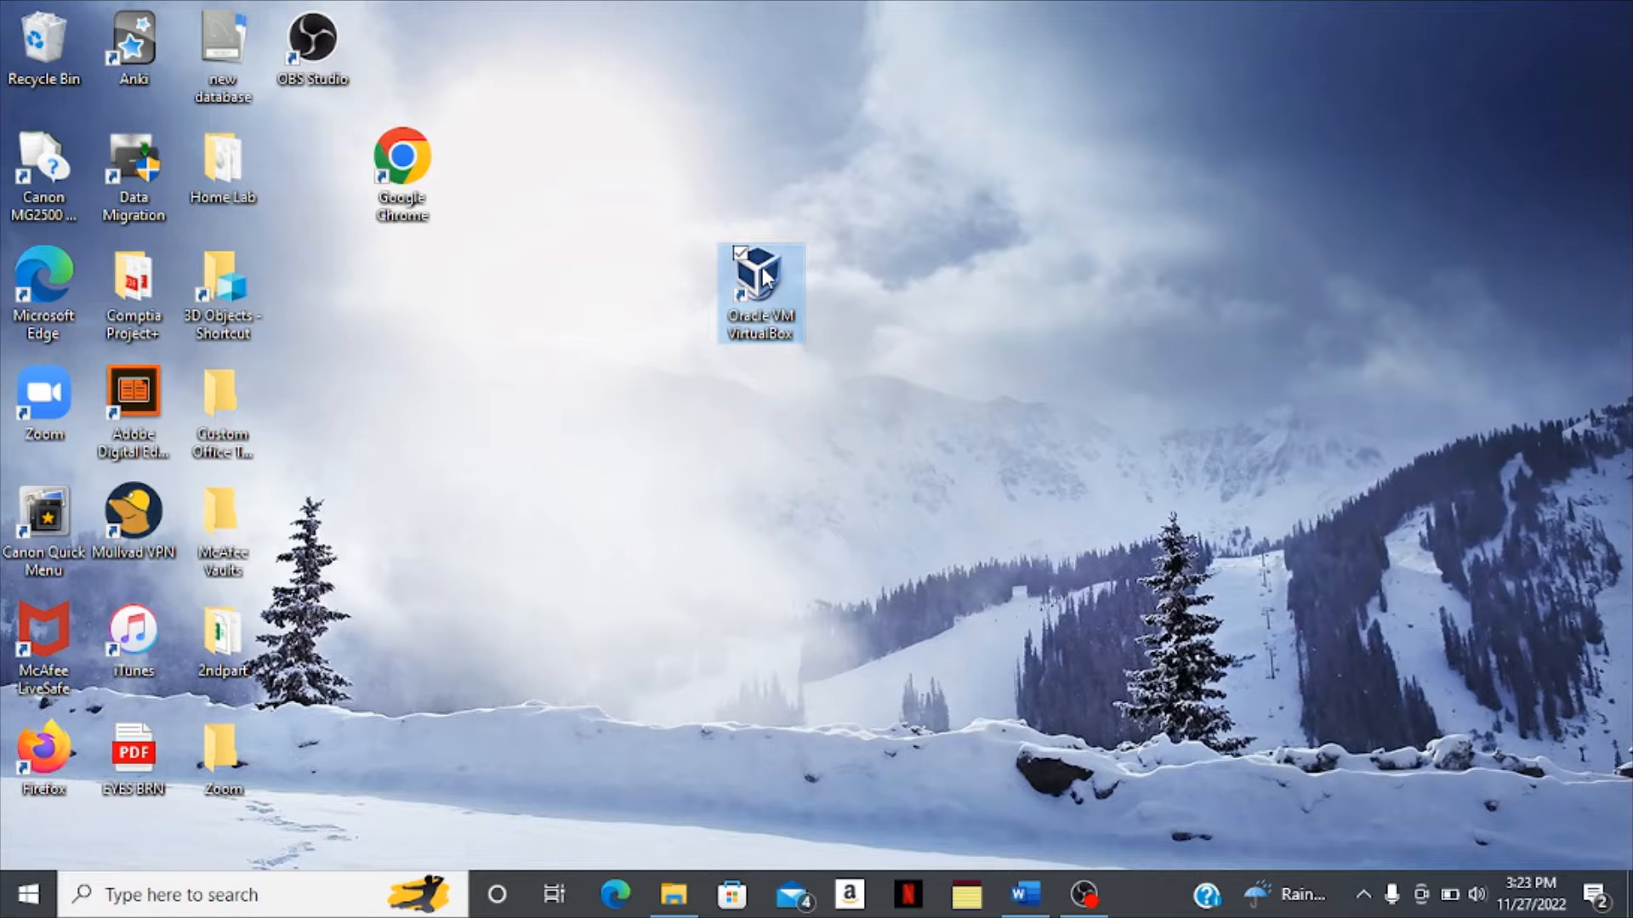
double_click(762, 270)
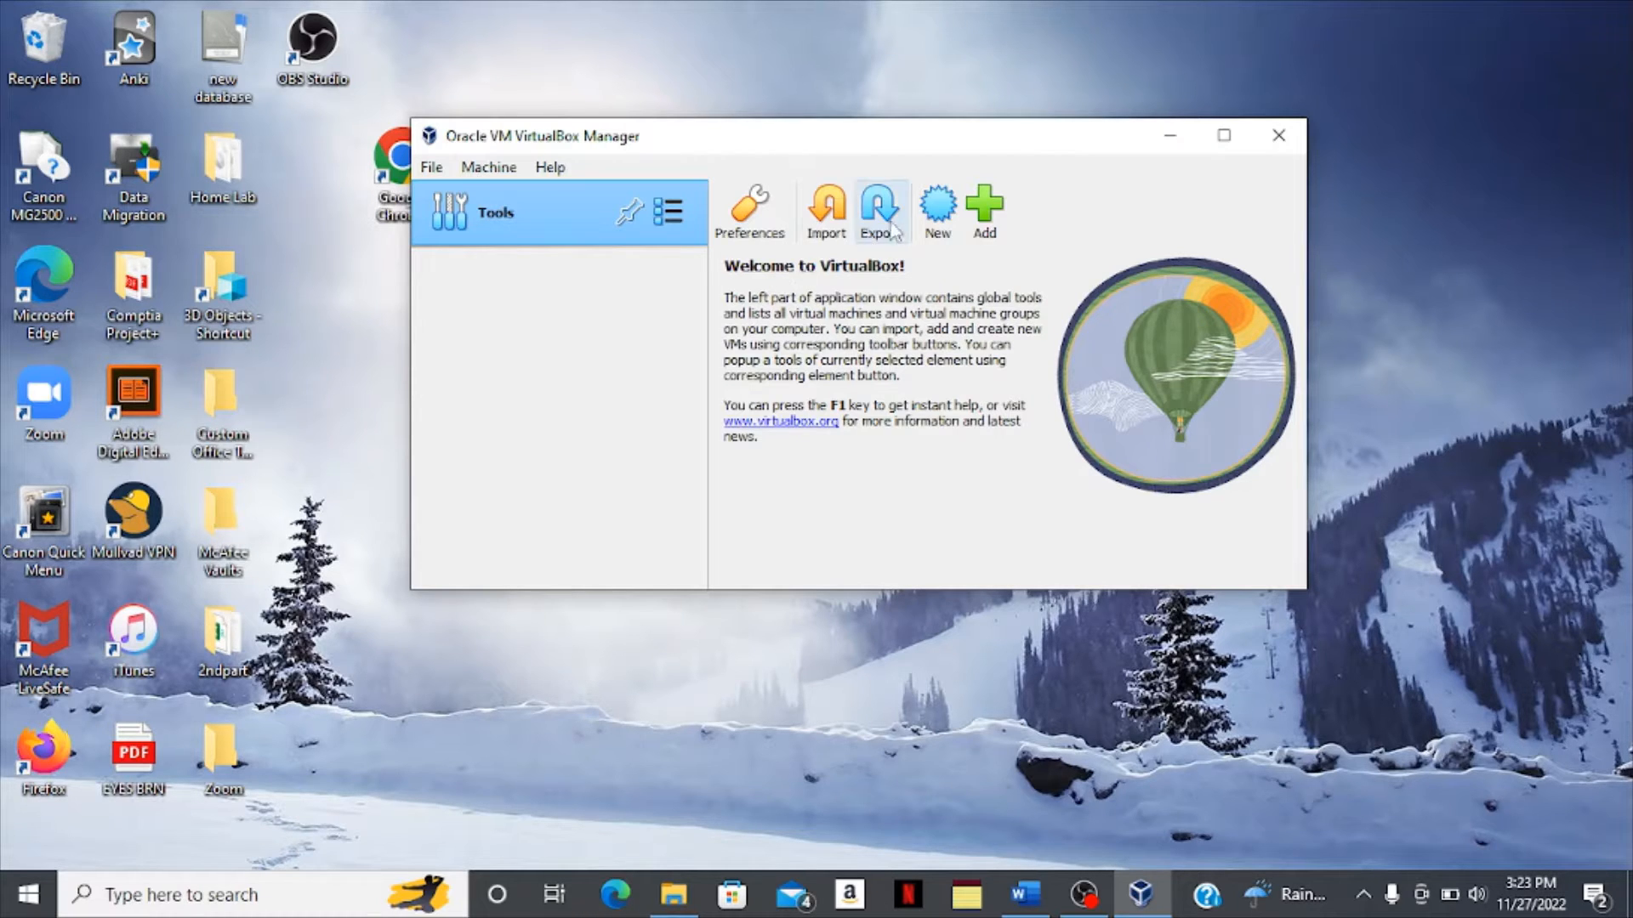
left_click(951, 214)
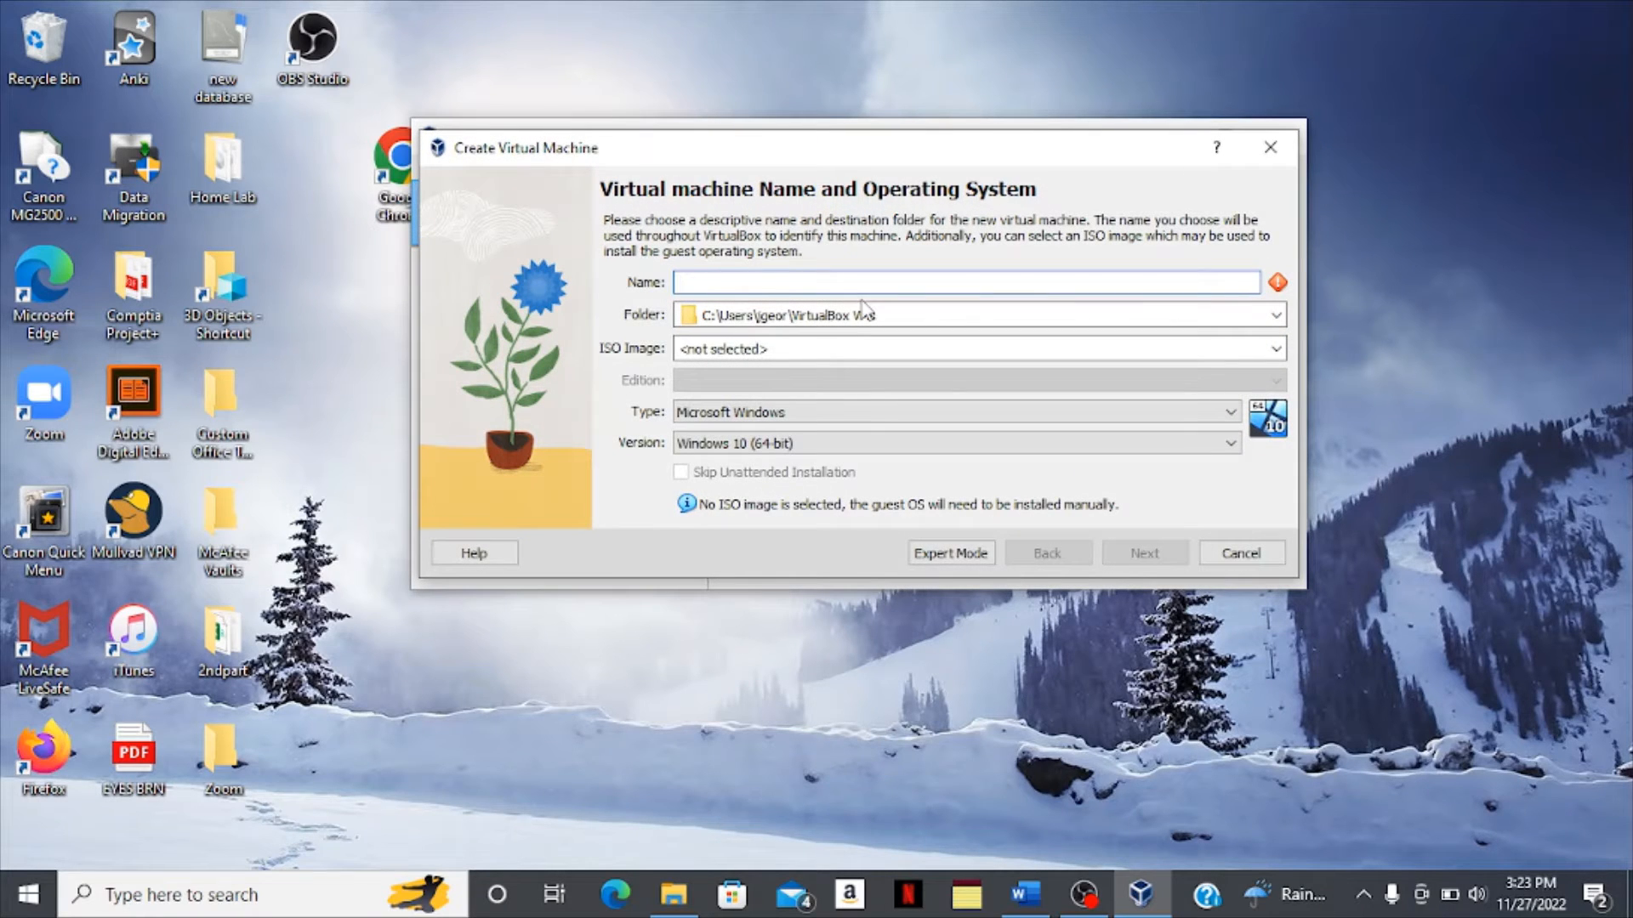
type("Wind")
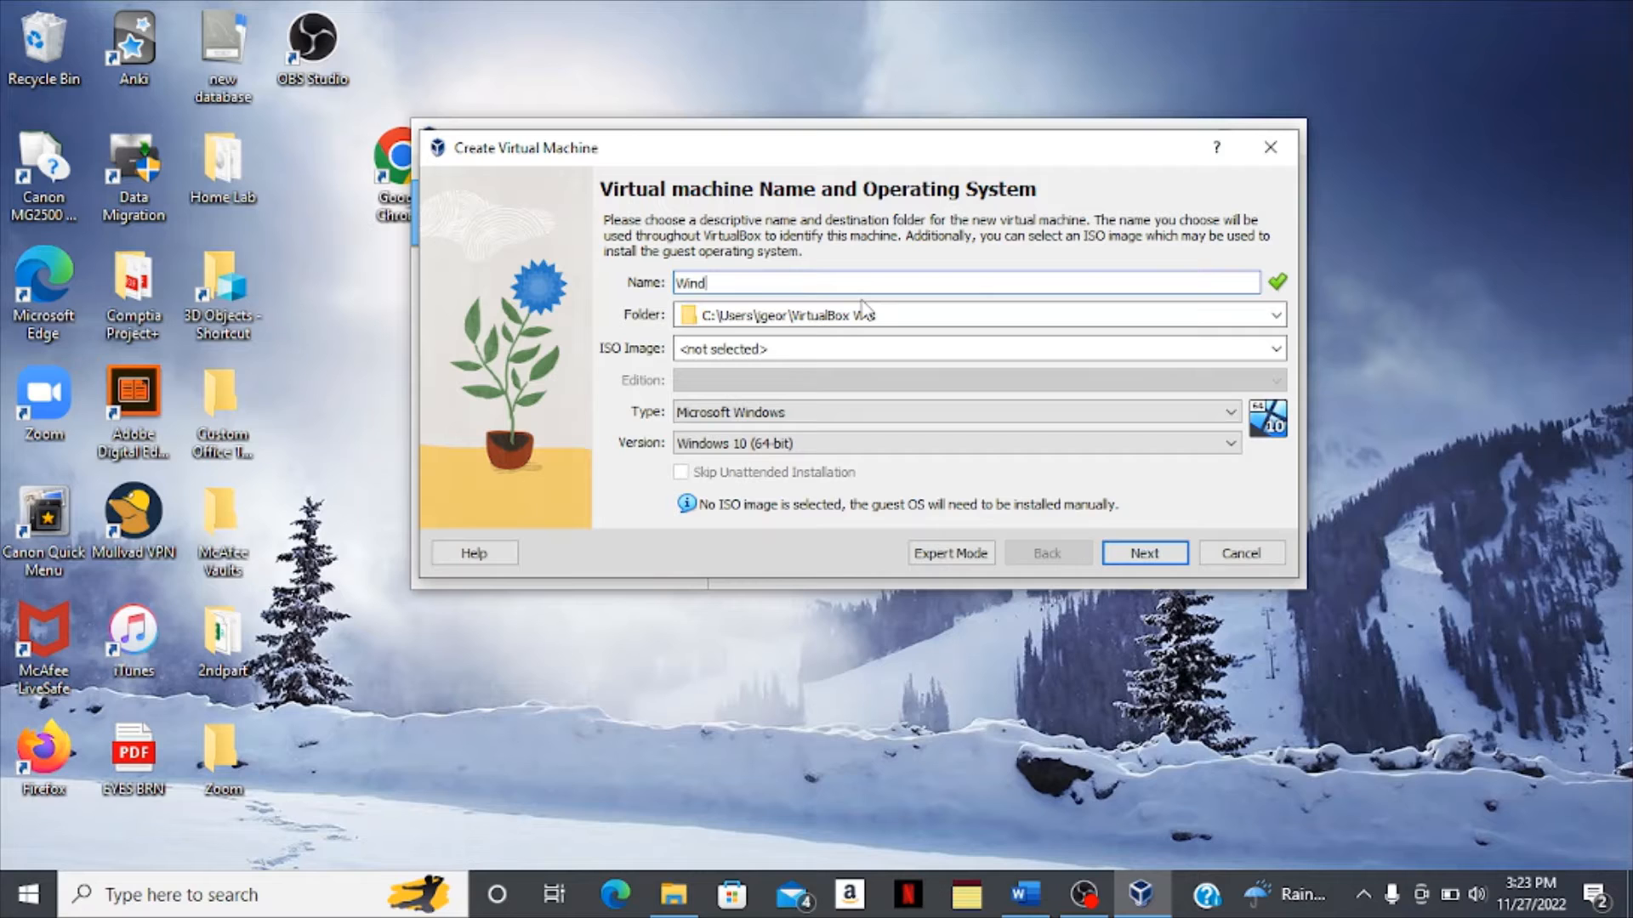
type("ows Server 2019")
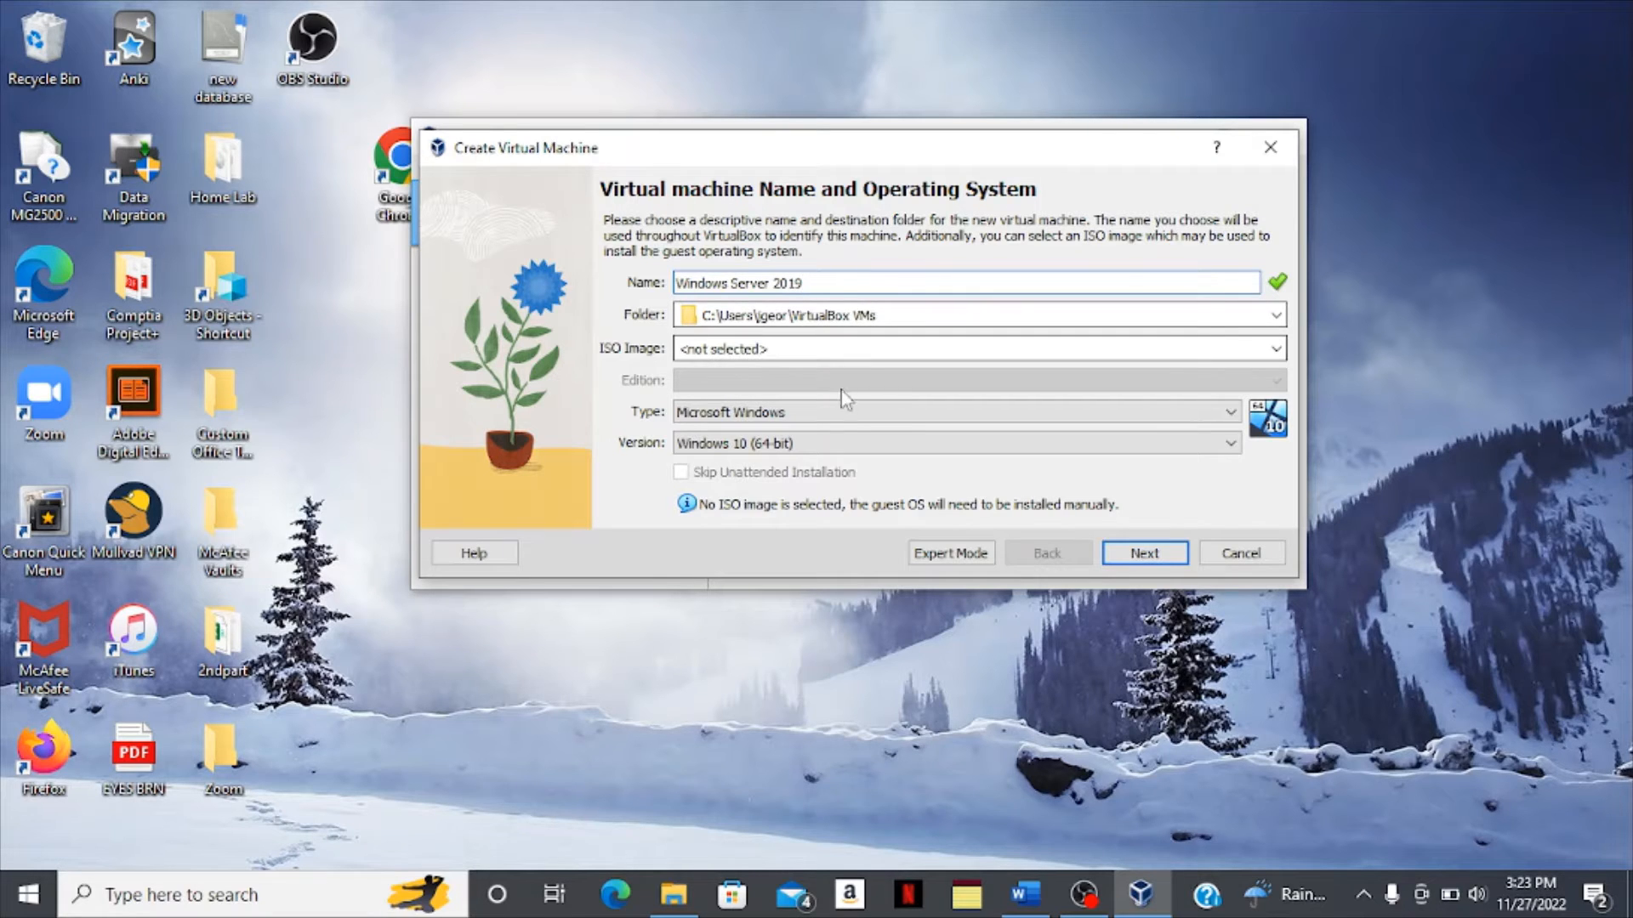
Set the virtual machine's operating system version to Other Windows (64-bit) and continue to the hardware settings.
left_click(857, 443)
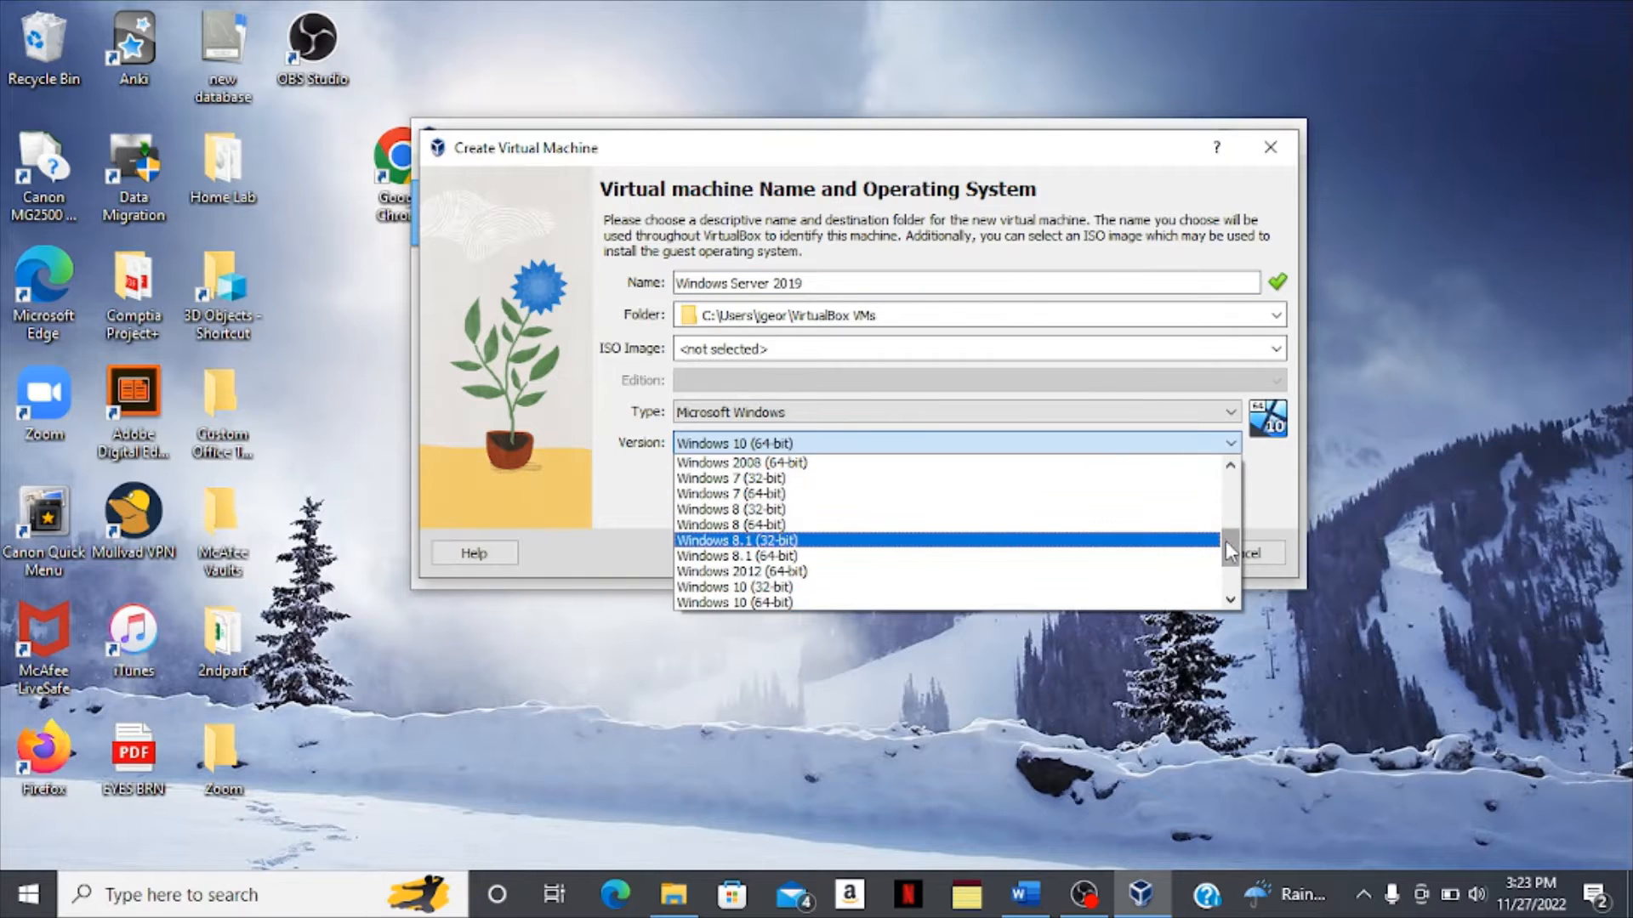
left_click_drag(1230, 551, 1226, 625)
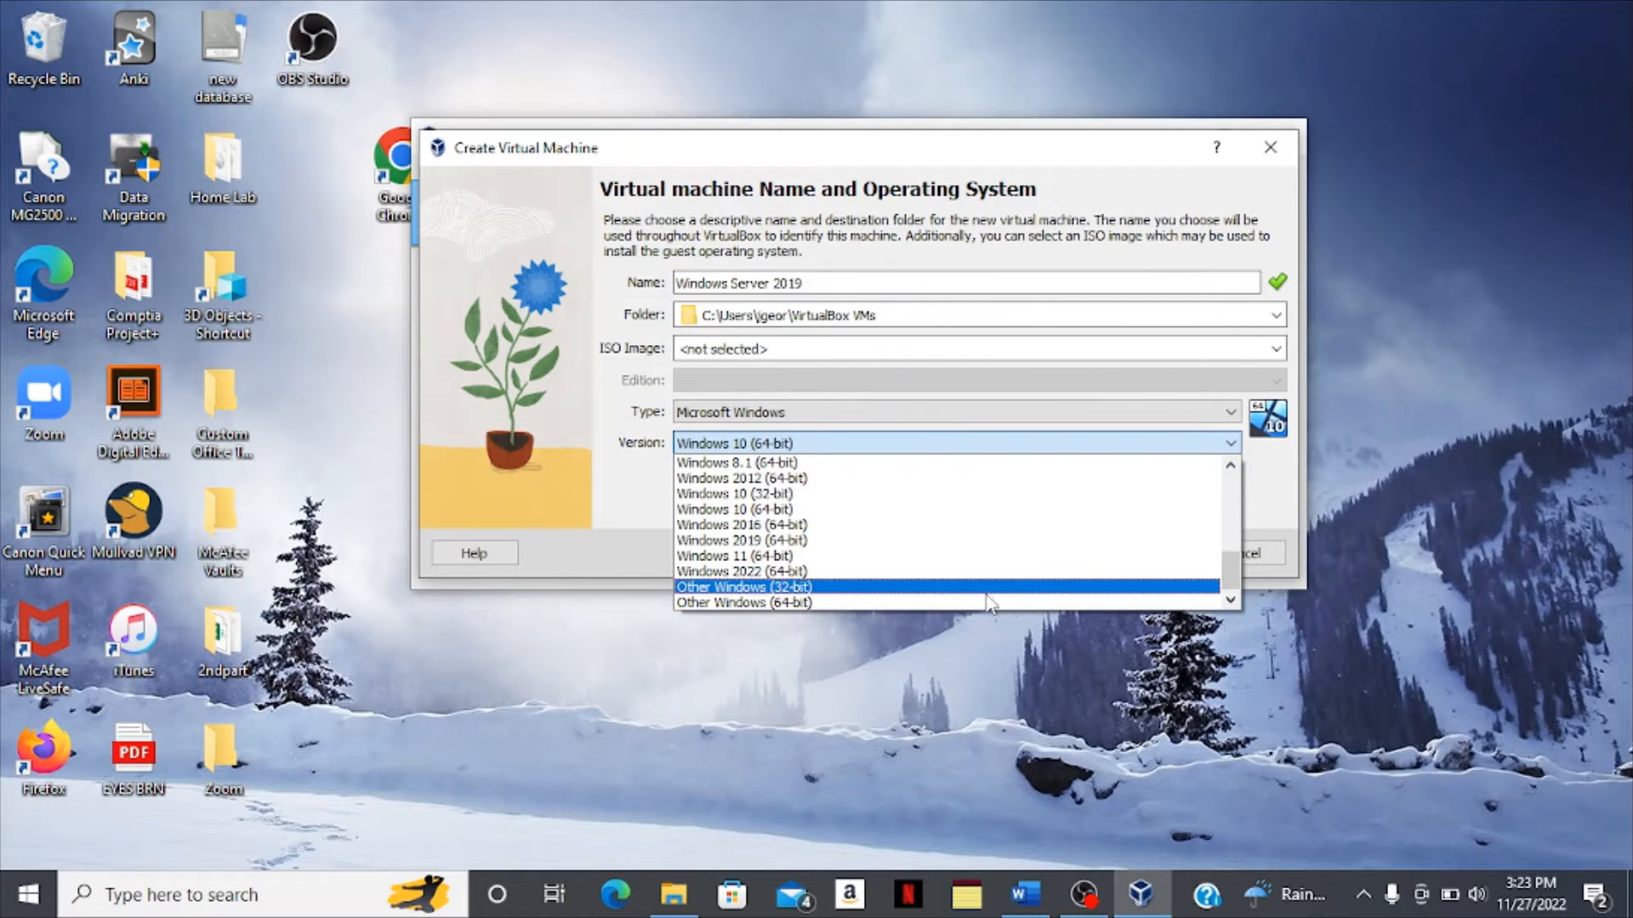
left_click(982, 603)
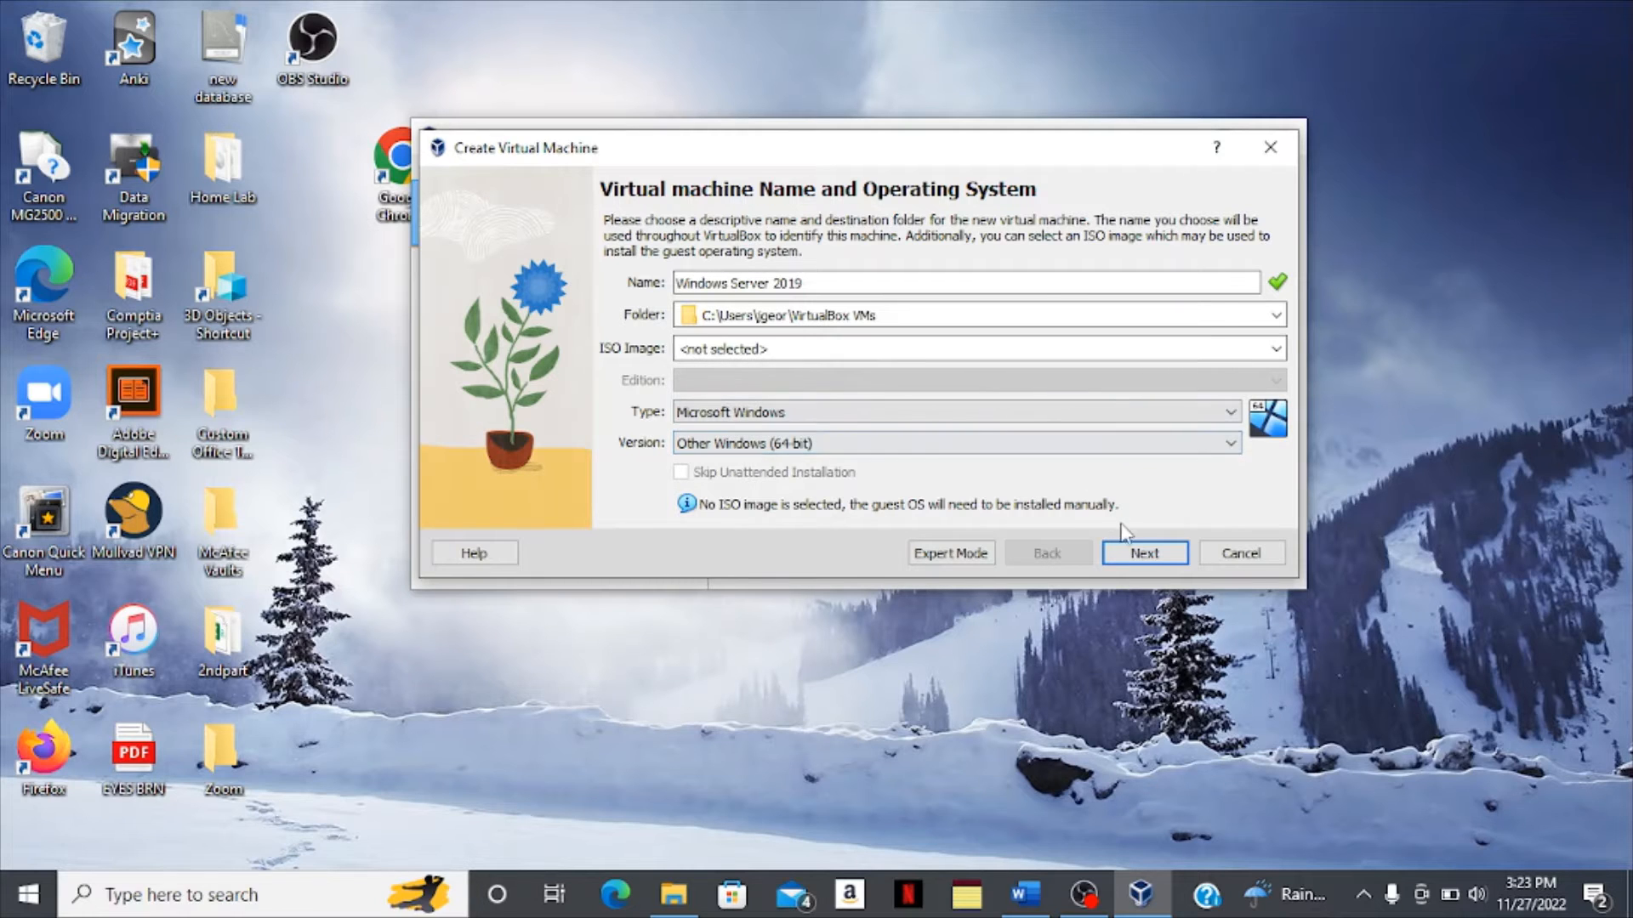
left_click(1142, 557)
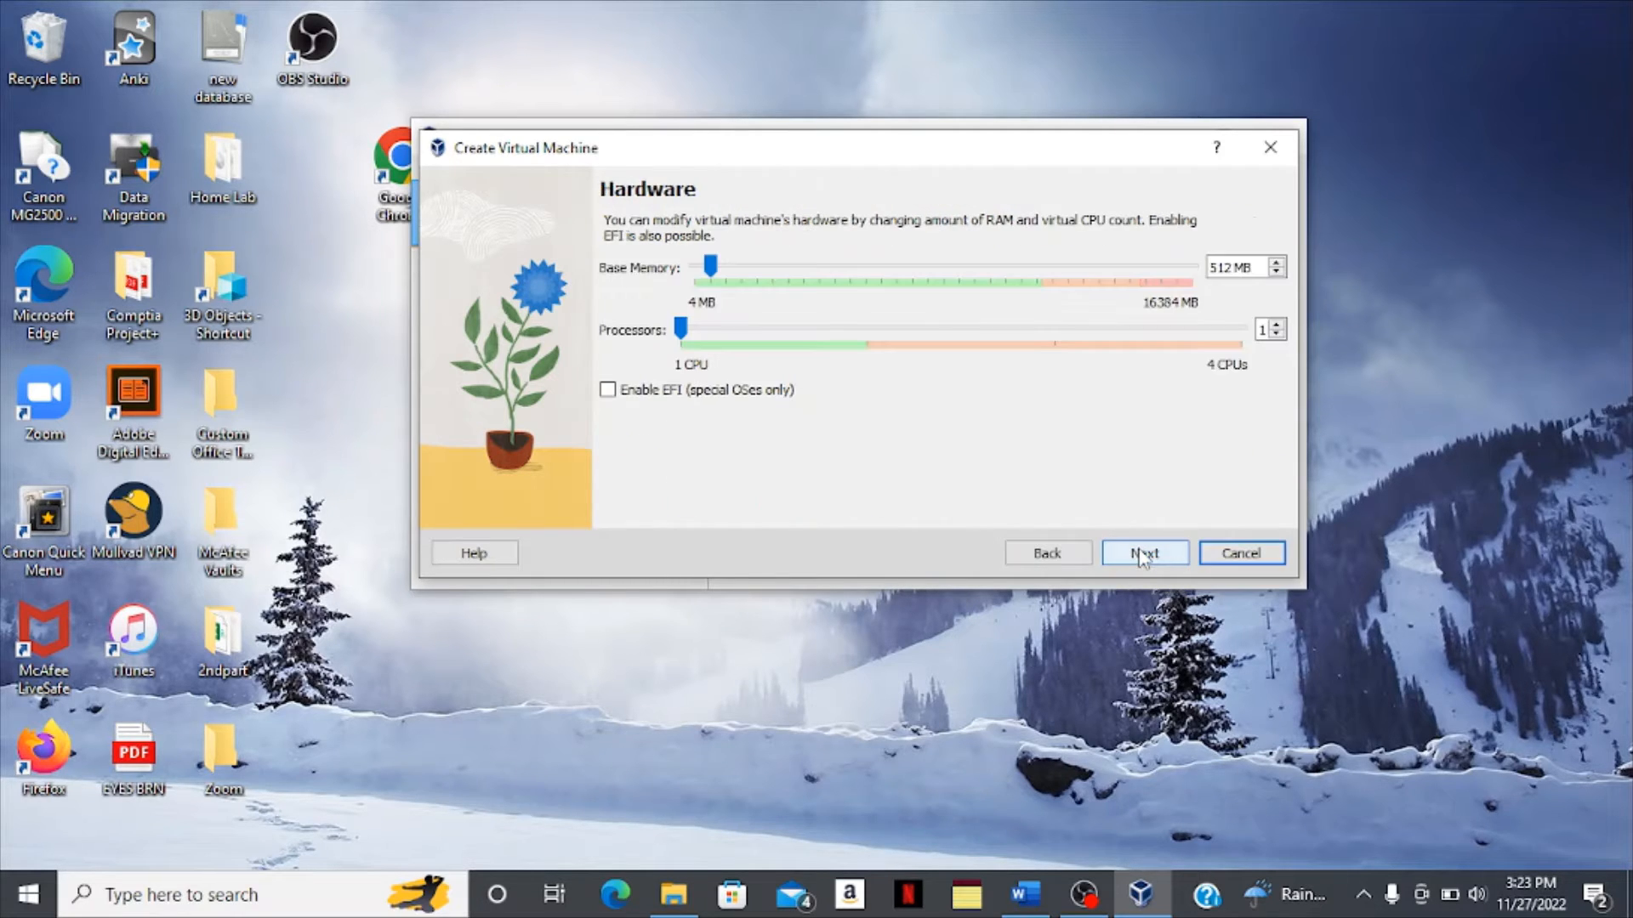
Set the virtual machine's base memory to 2048 MB and continue to the virtual hard disk settings.
left_click(1234, 266)
key("BackSpace")
key("BackSpace")
key("BackSpace")
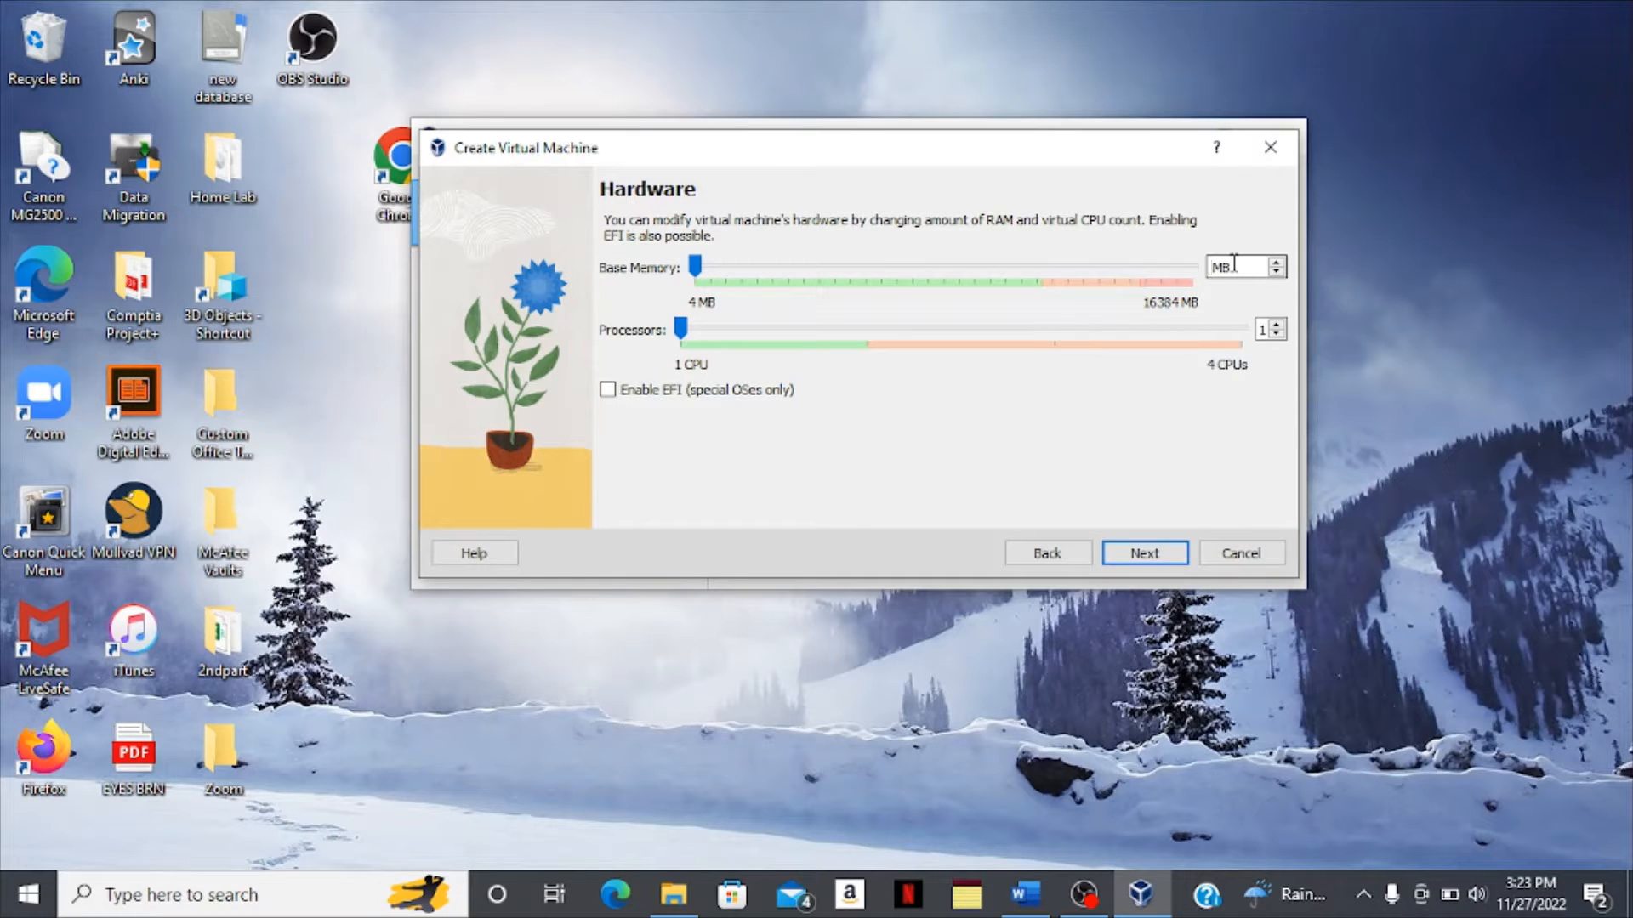
type("2048")
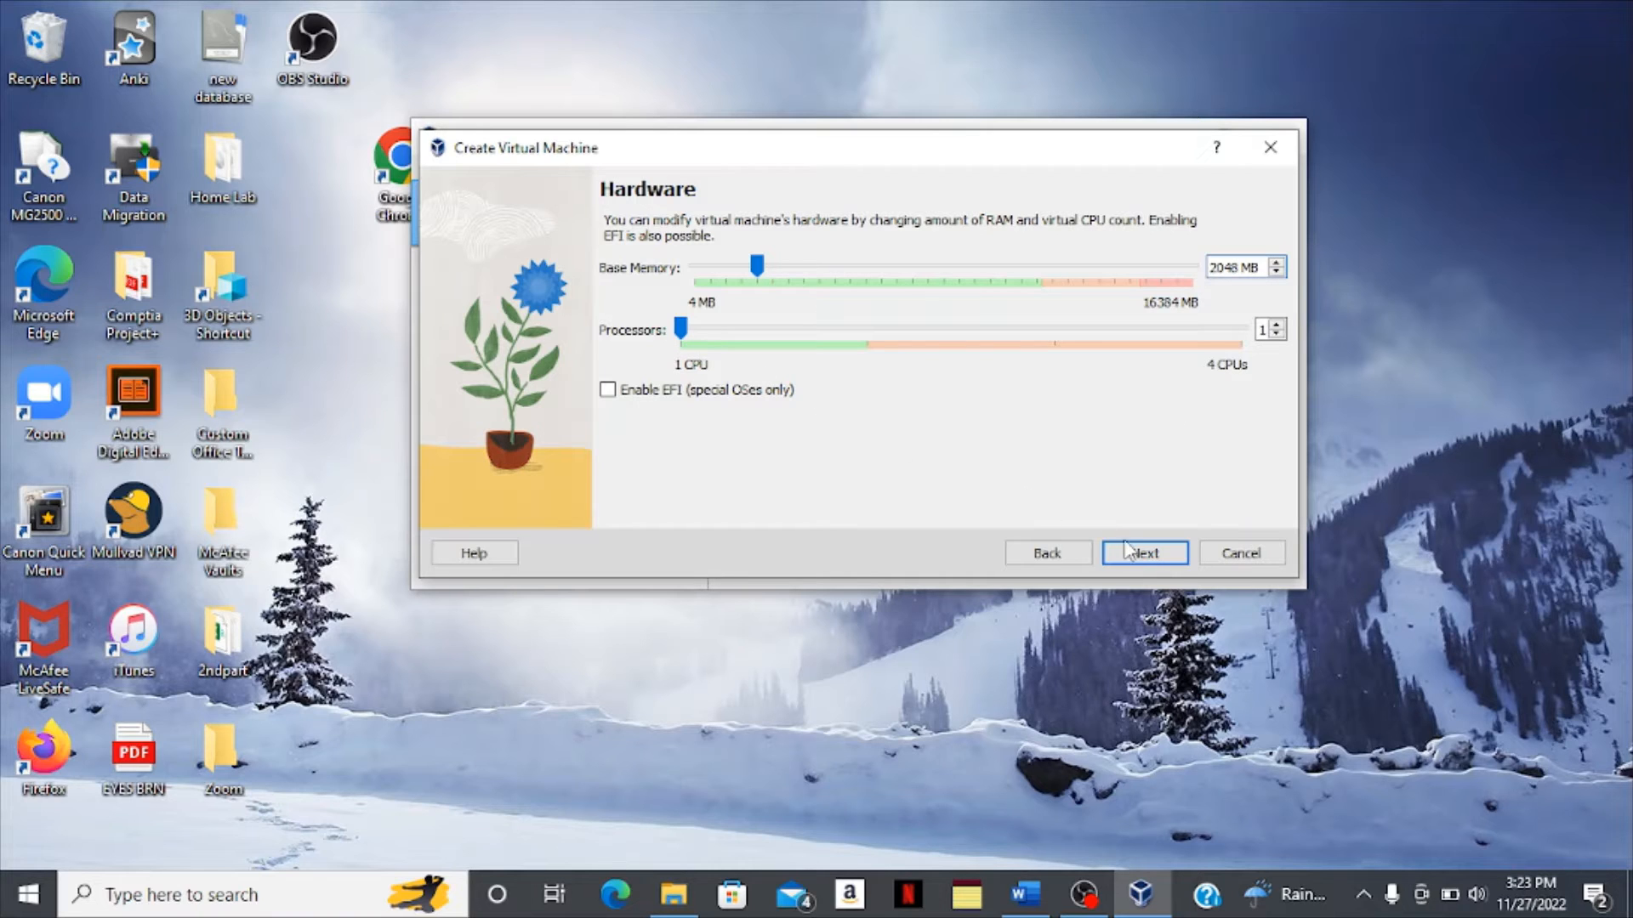
left_click(1144, 555)
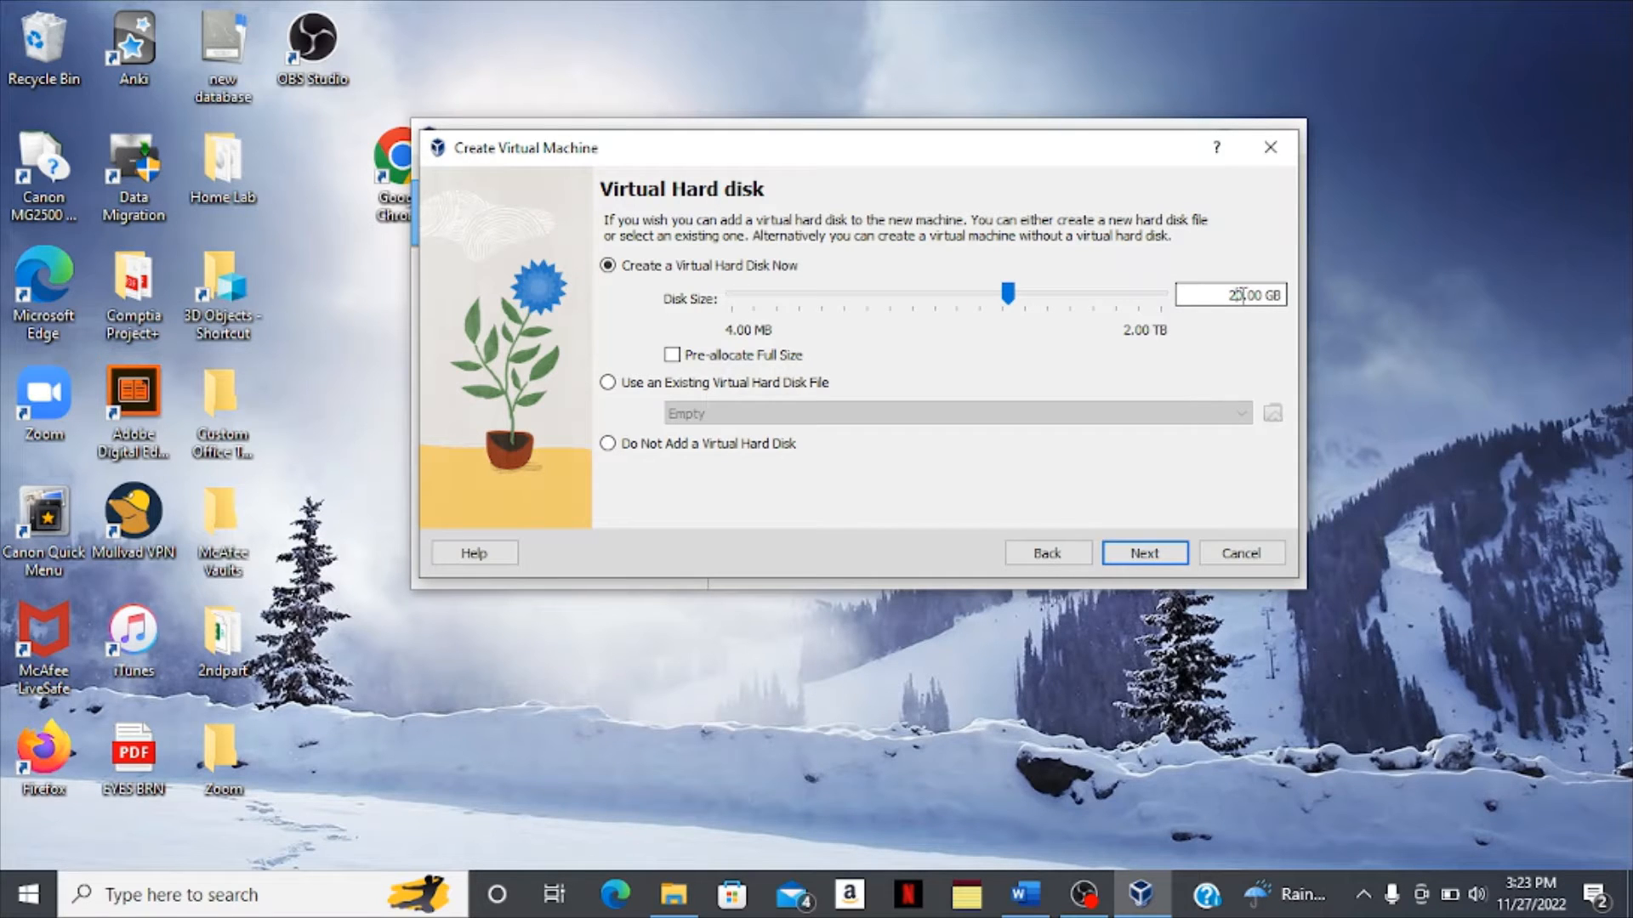
Set the new virtual hard disk's size to 32 GB and continue to the summary.
key("BackSpace")
key("BackSpace")
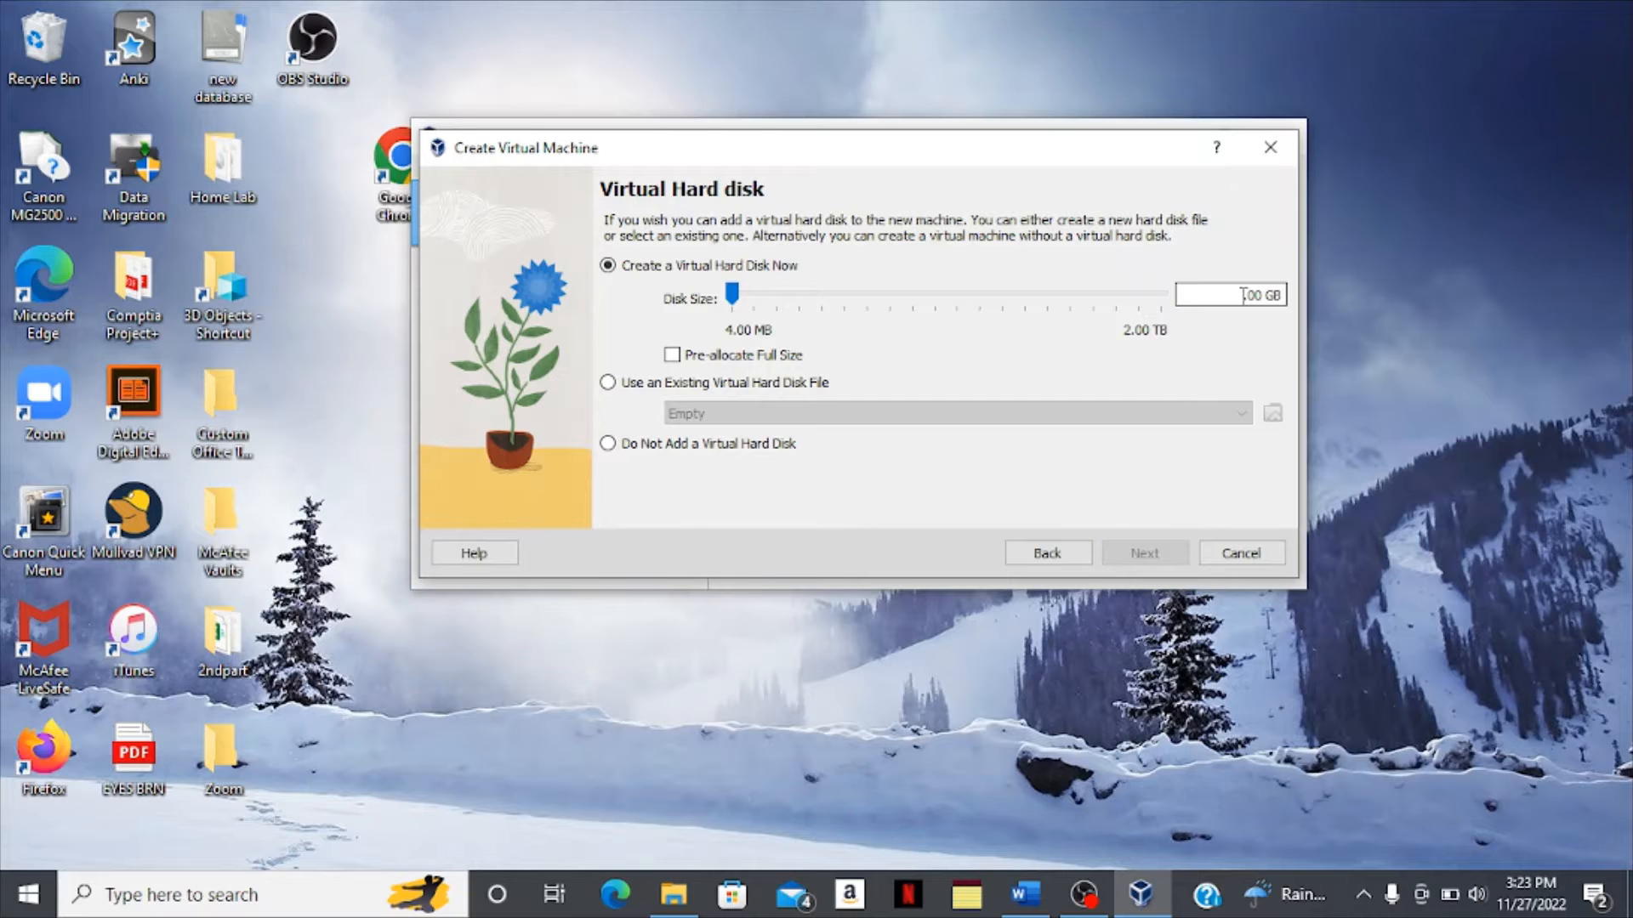
type("32")
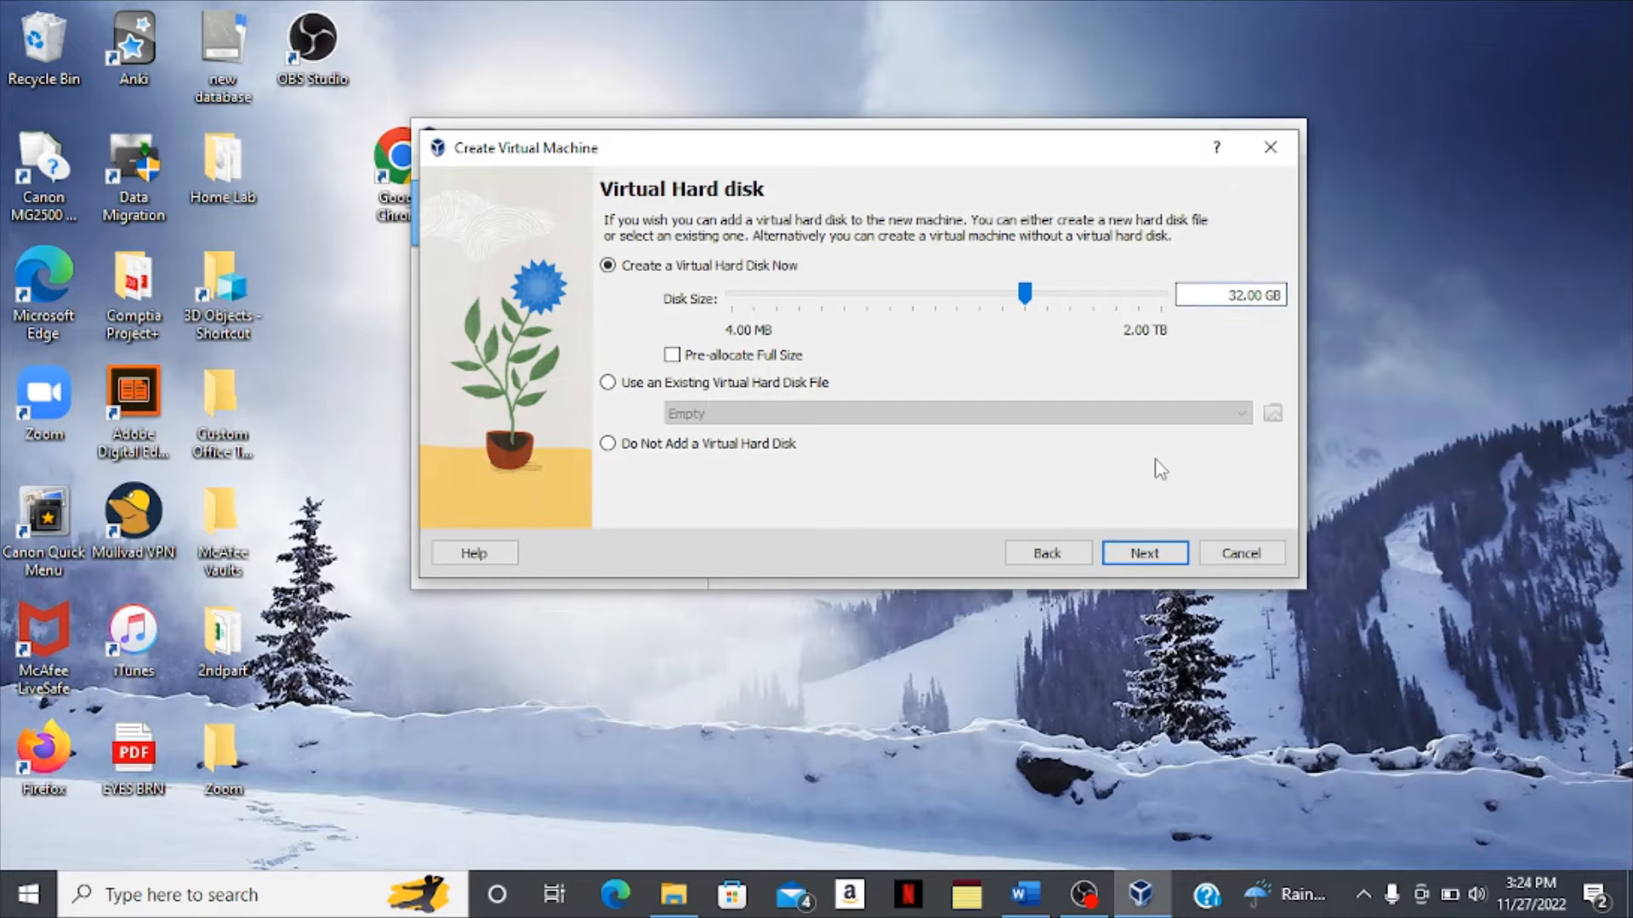
left_click(1134, 555)
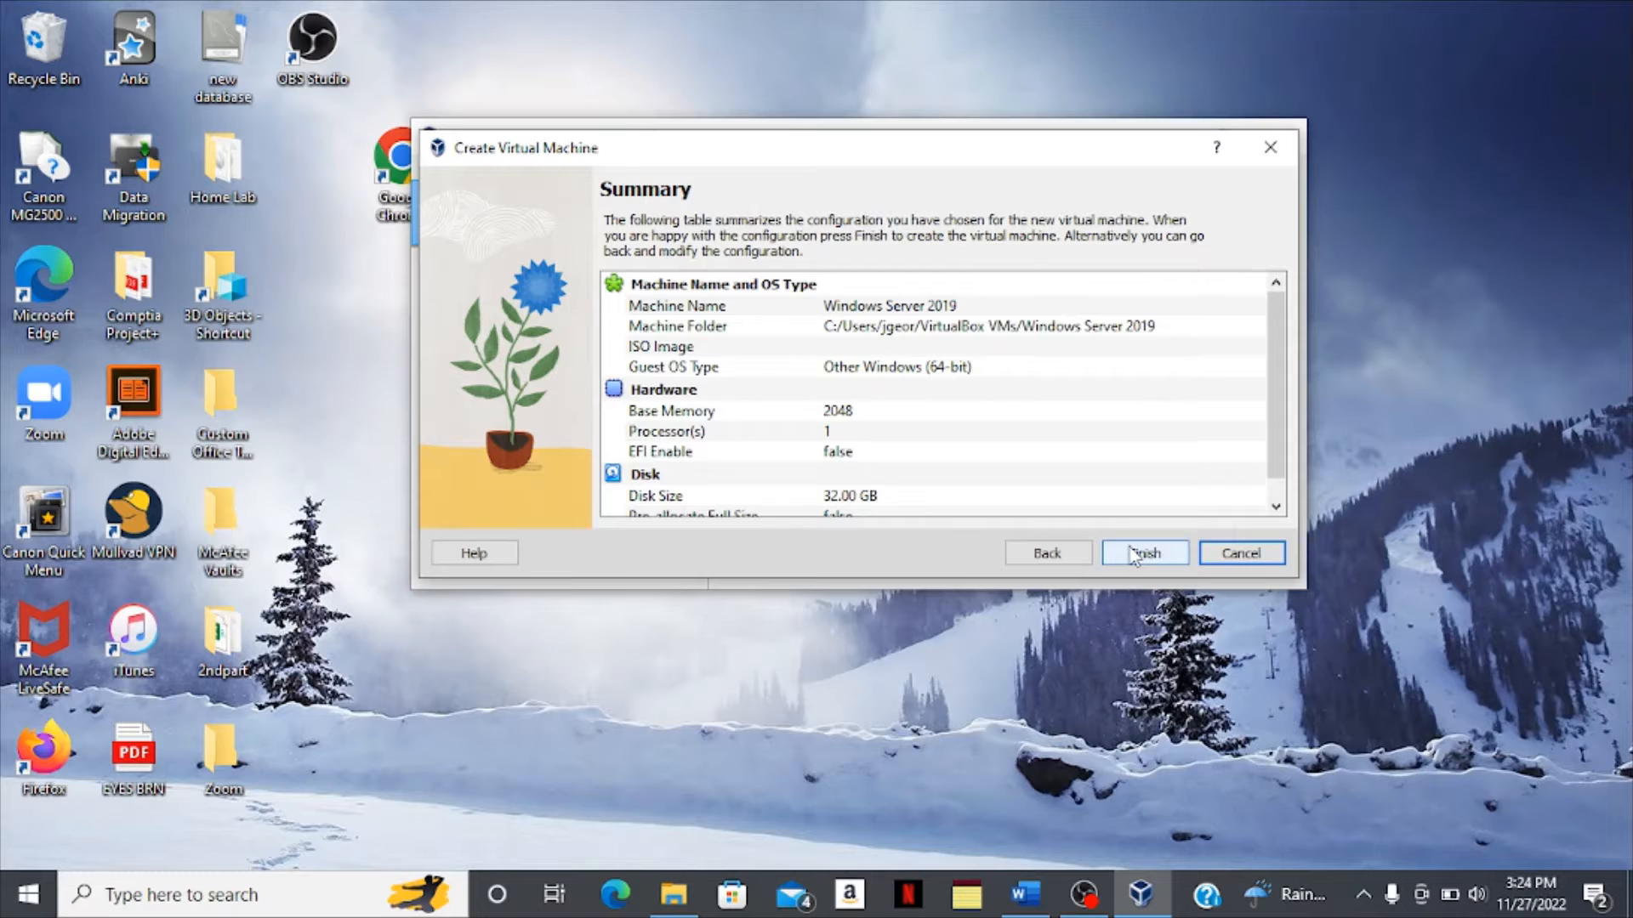
Review the full configuration summary and finish creating the virtual machine.
scroll(1275, 450, "down", 1)
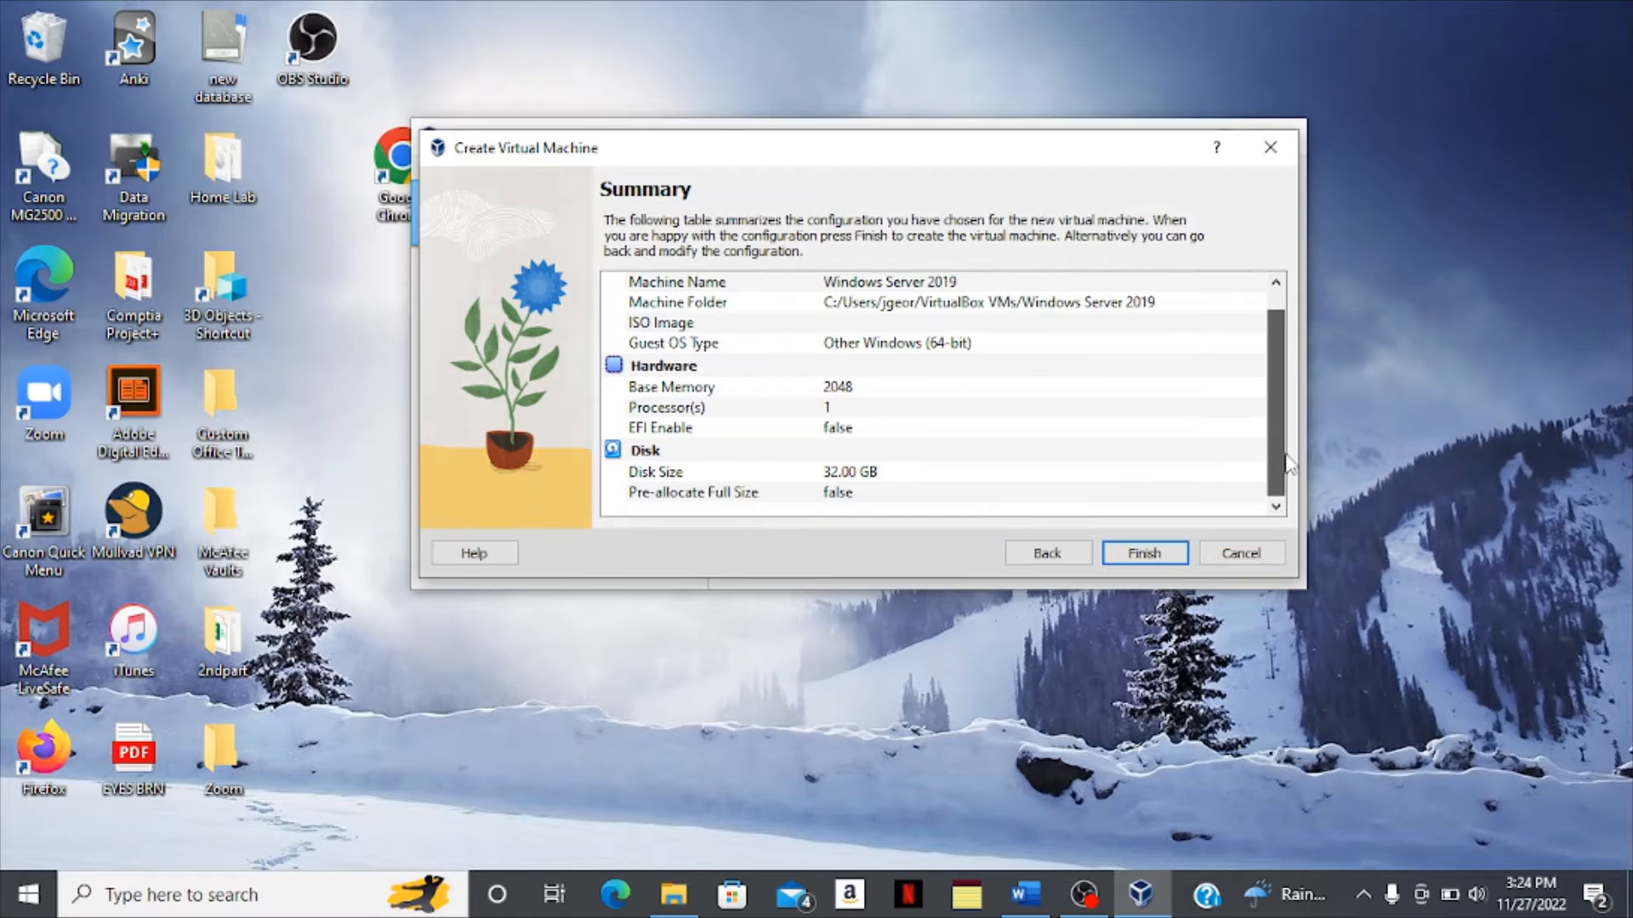
scroll(1280, 442, "up", 1)
scroll(1270, 395, "down", 1)
left_click(1142, 553)
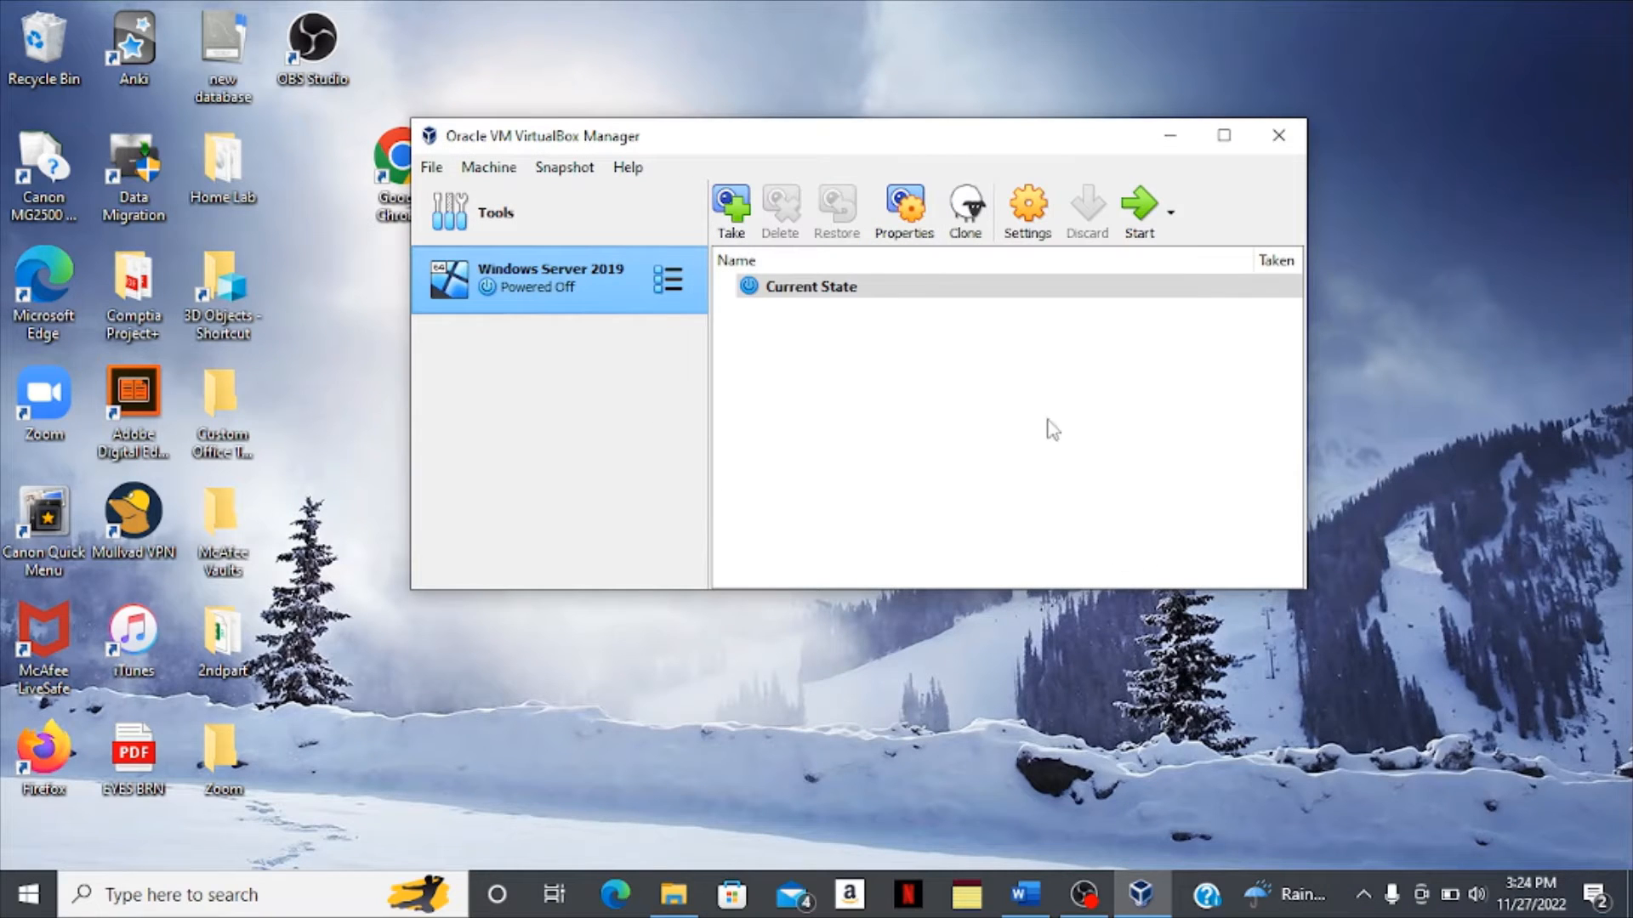
In the Windows Server 2019 machine's network settings, attach Adapter 1 to Internal Network.
left_click(1010, 208)
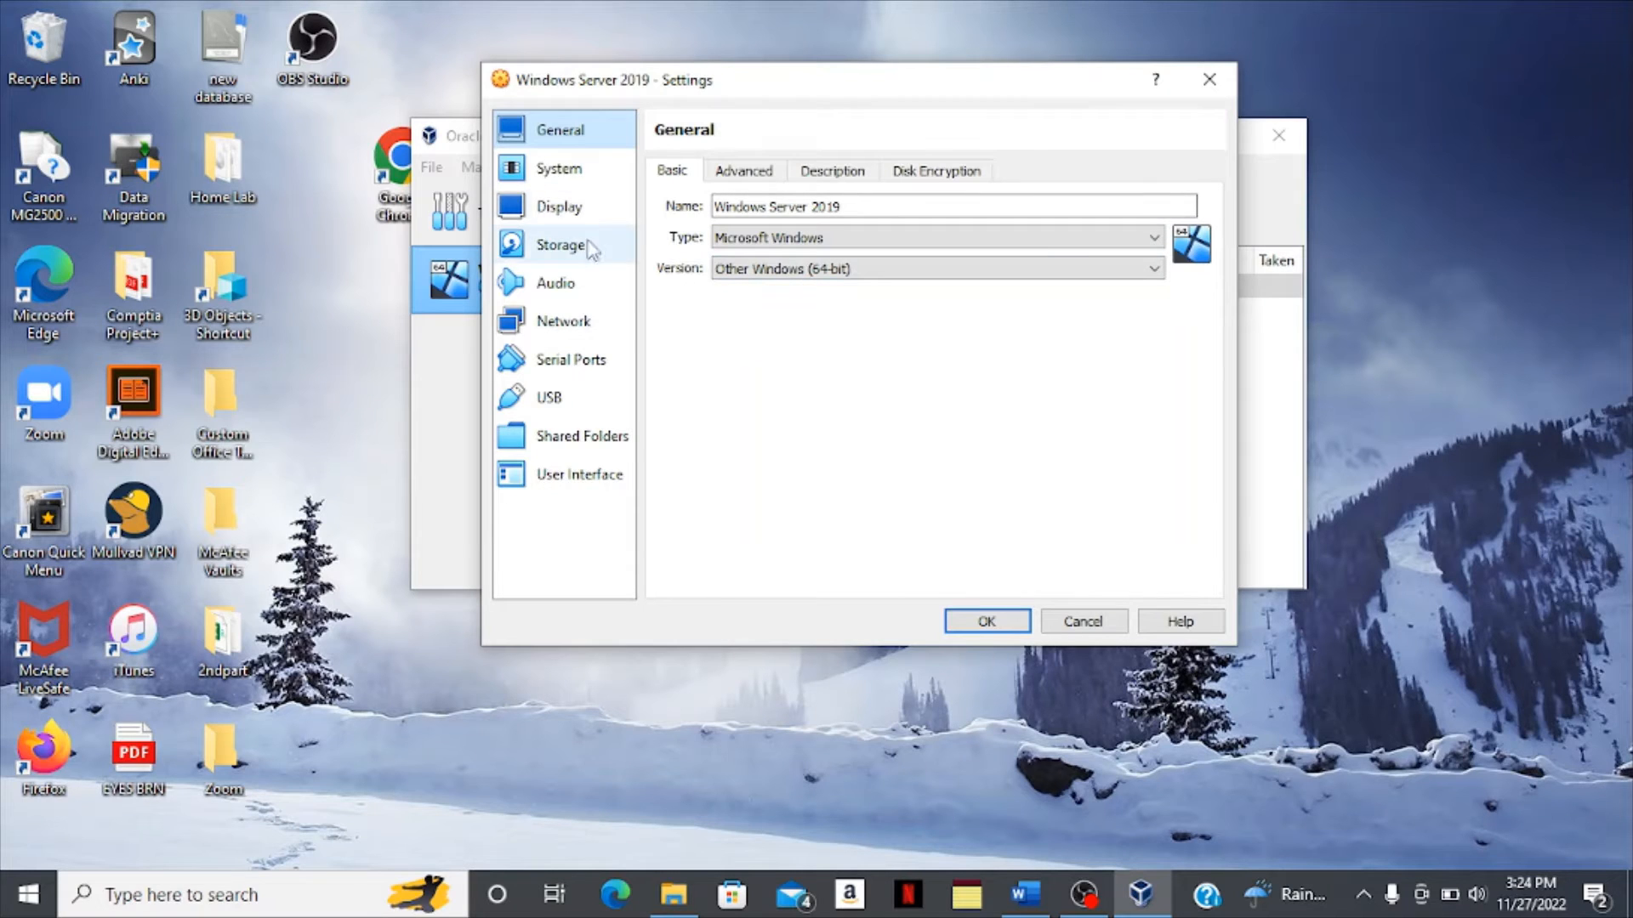
left_click(585, 324)
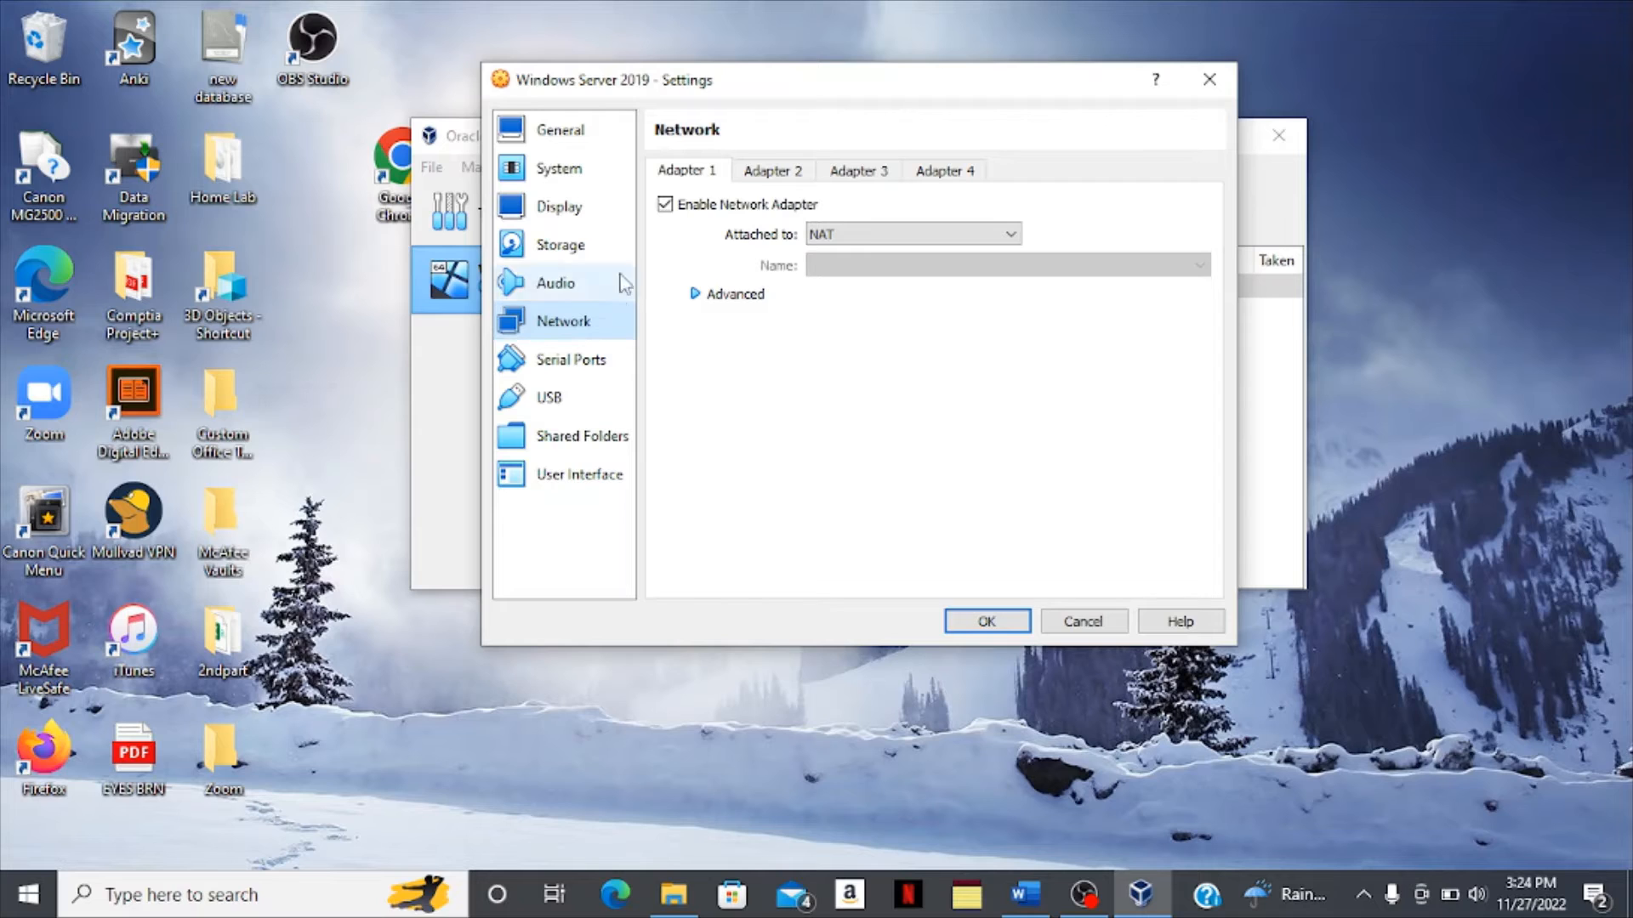
left_click(962, 238)
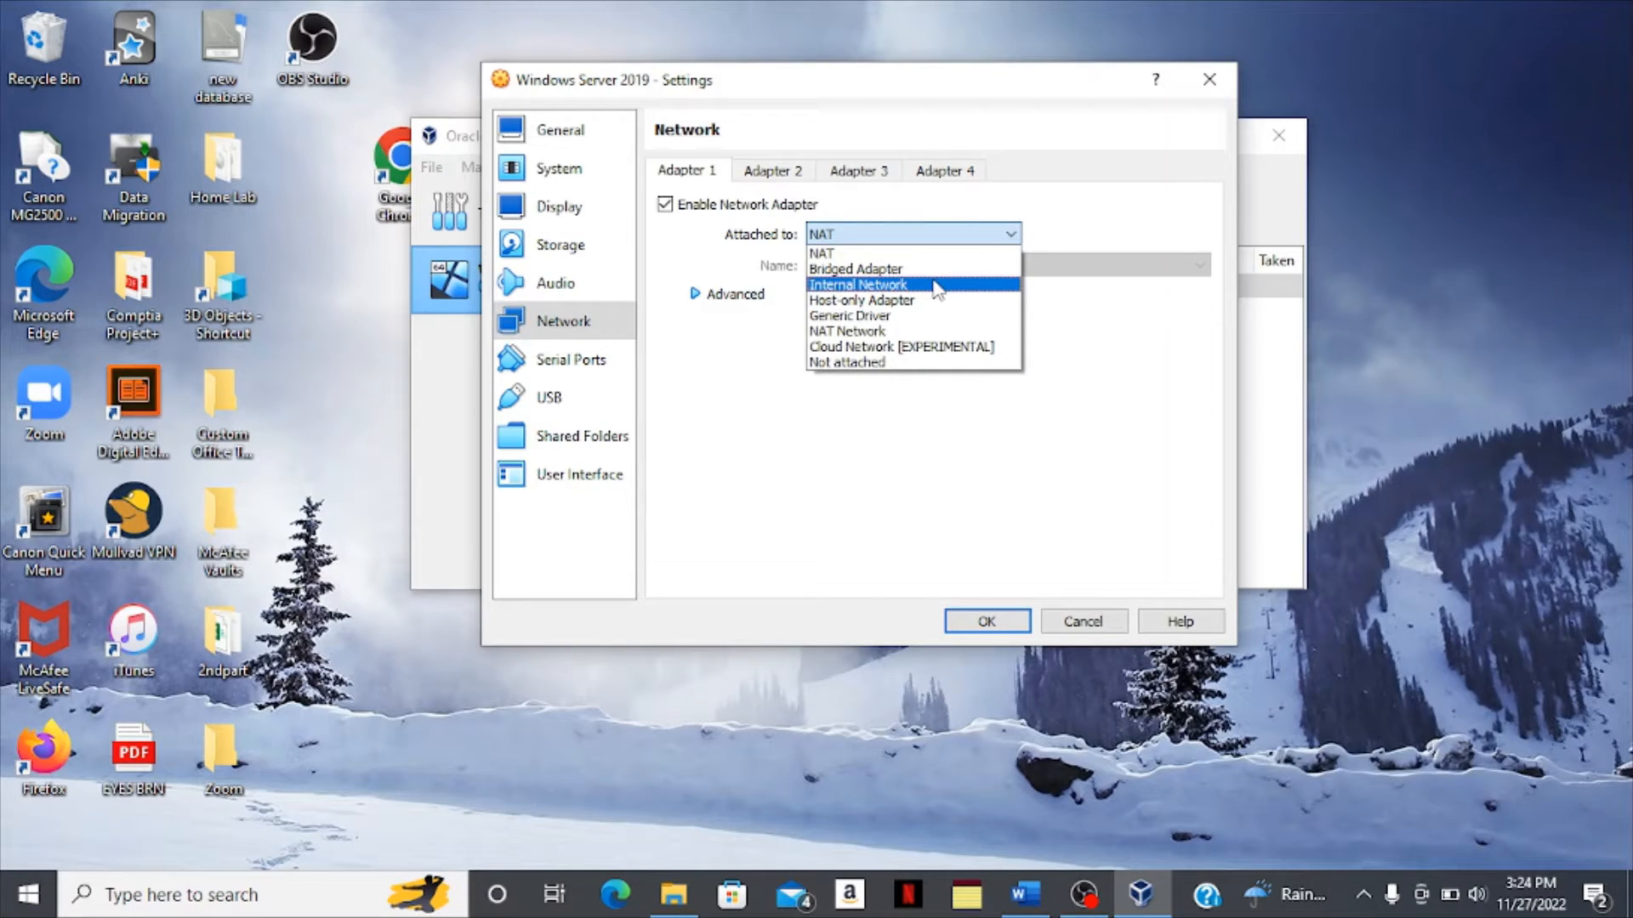
left_click(936, 287)
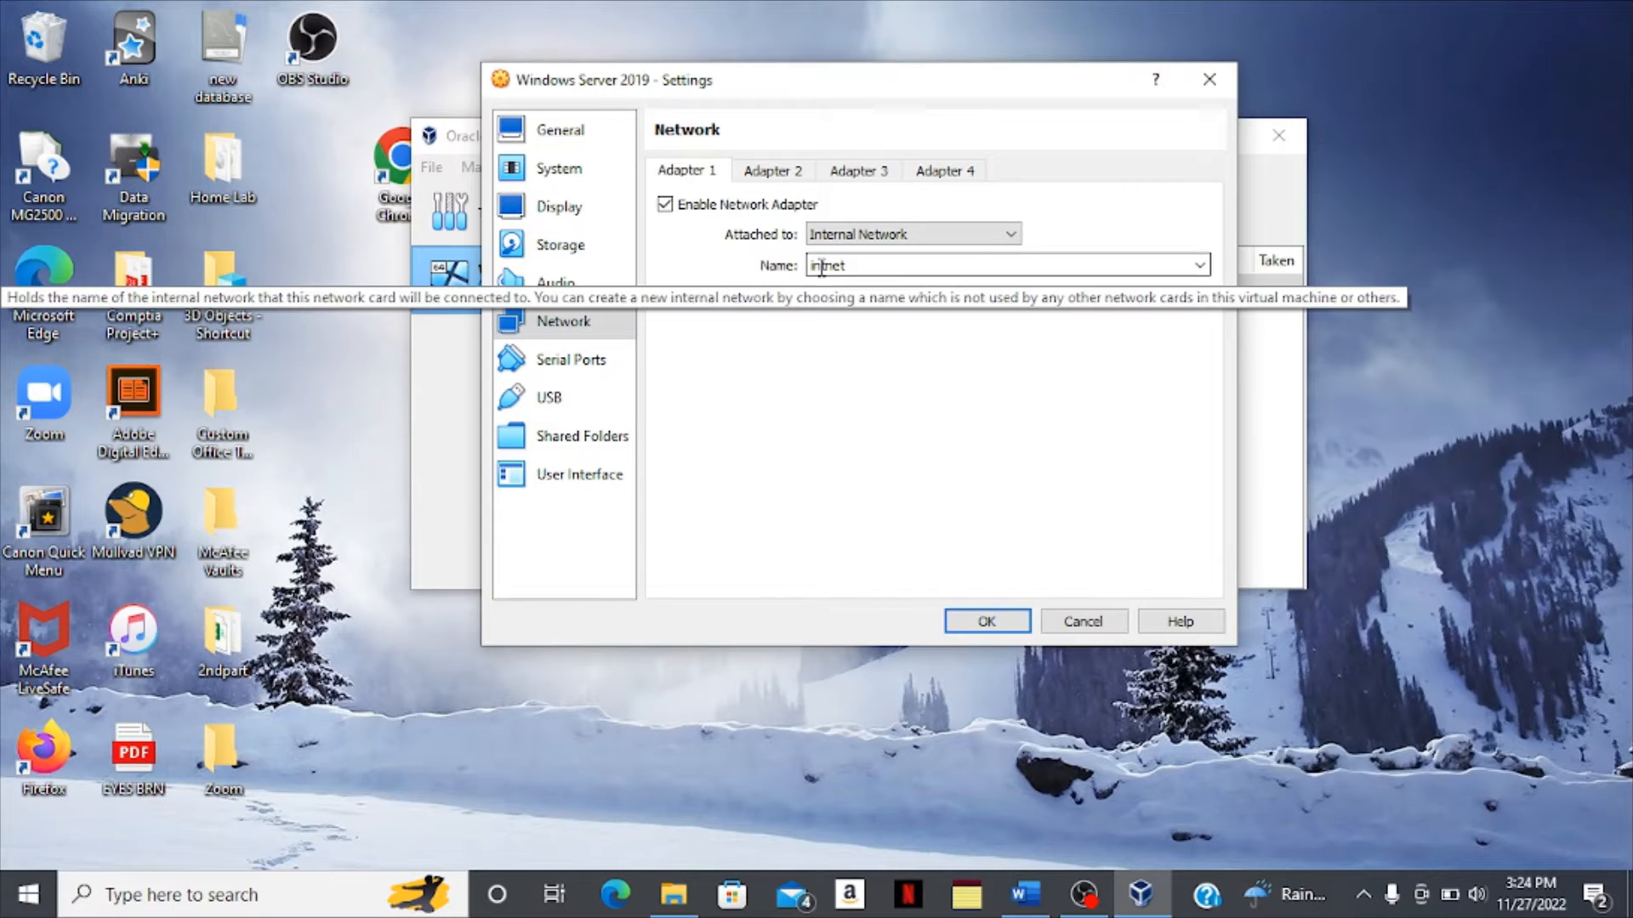
Enable network Adapter 2 and attach it as a Bridged Adapter using the Realtek RTL8723DE 802.11b/g/n PCIe Adapter.
left_click(778, 171)
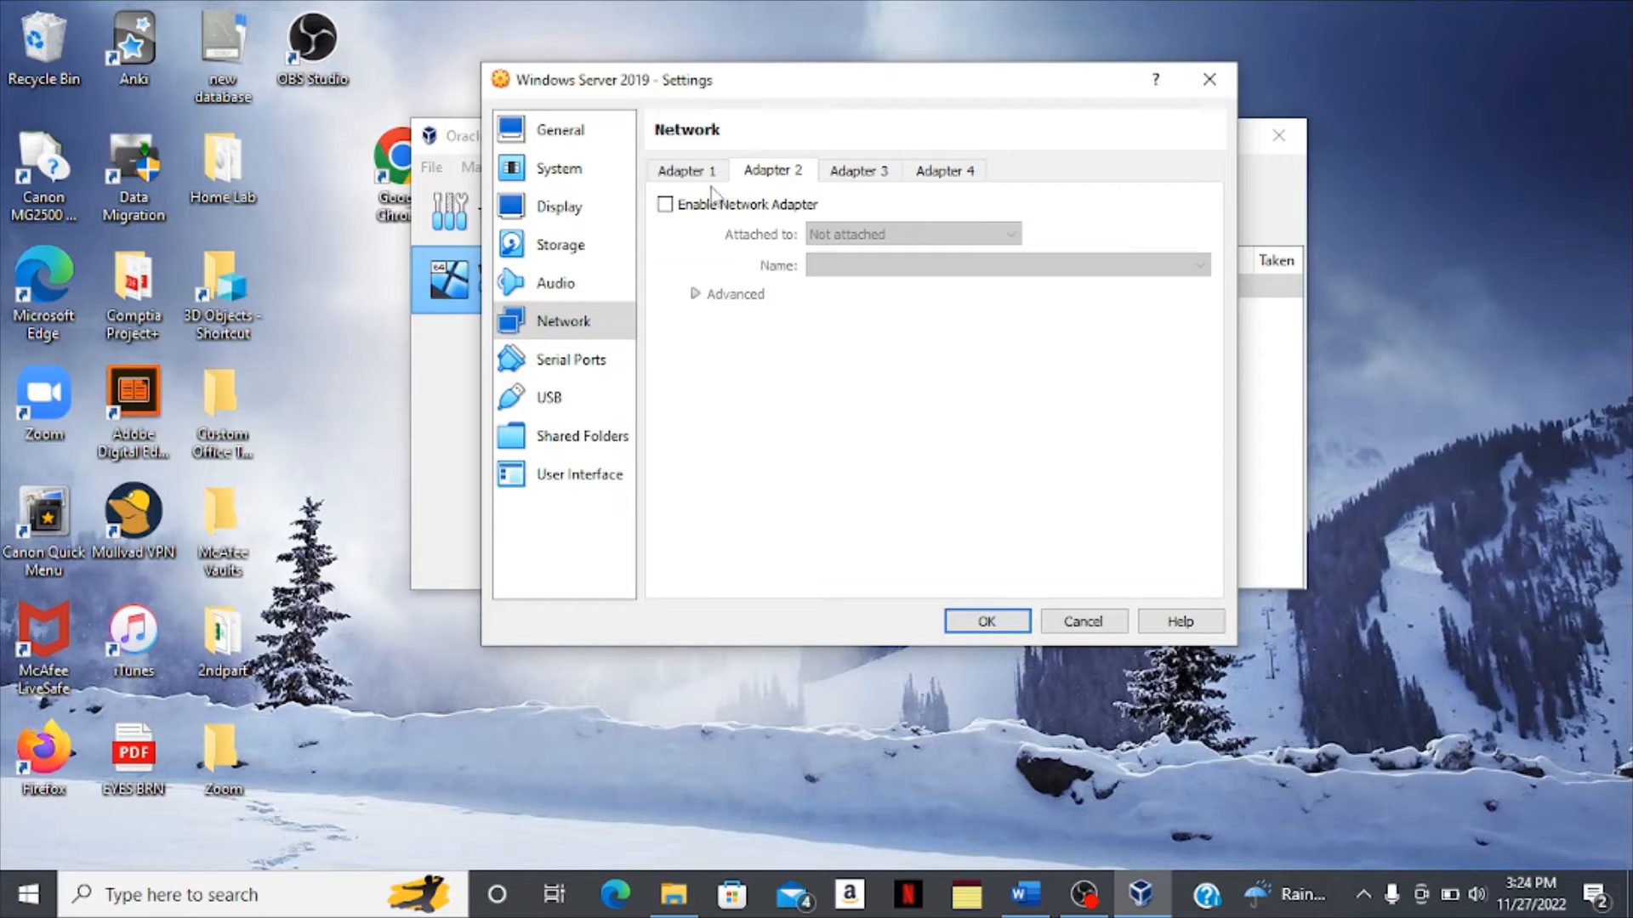
left_click(666, 205)
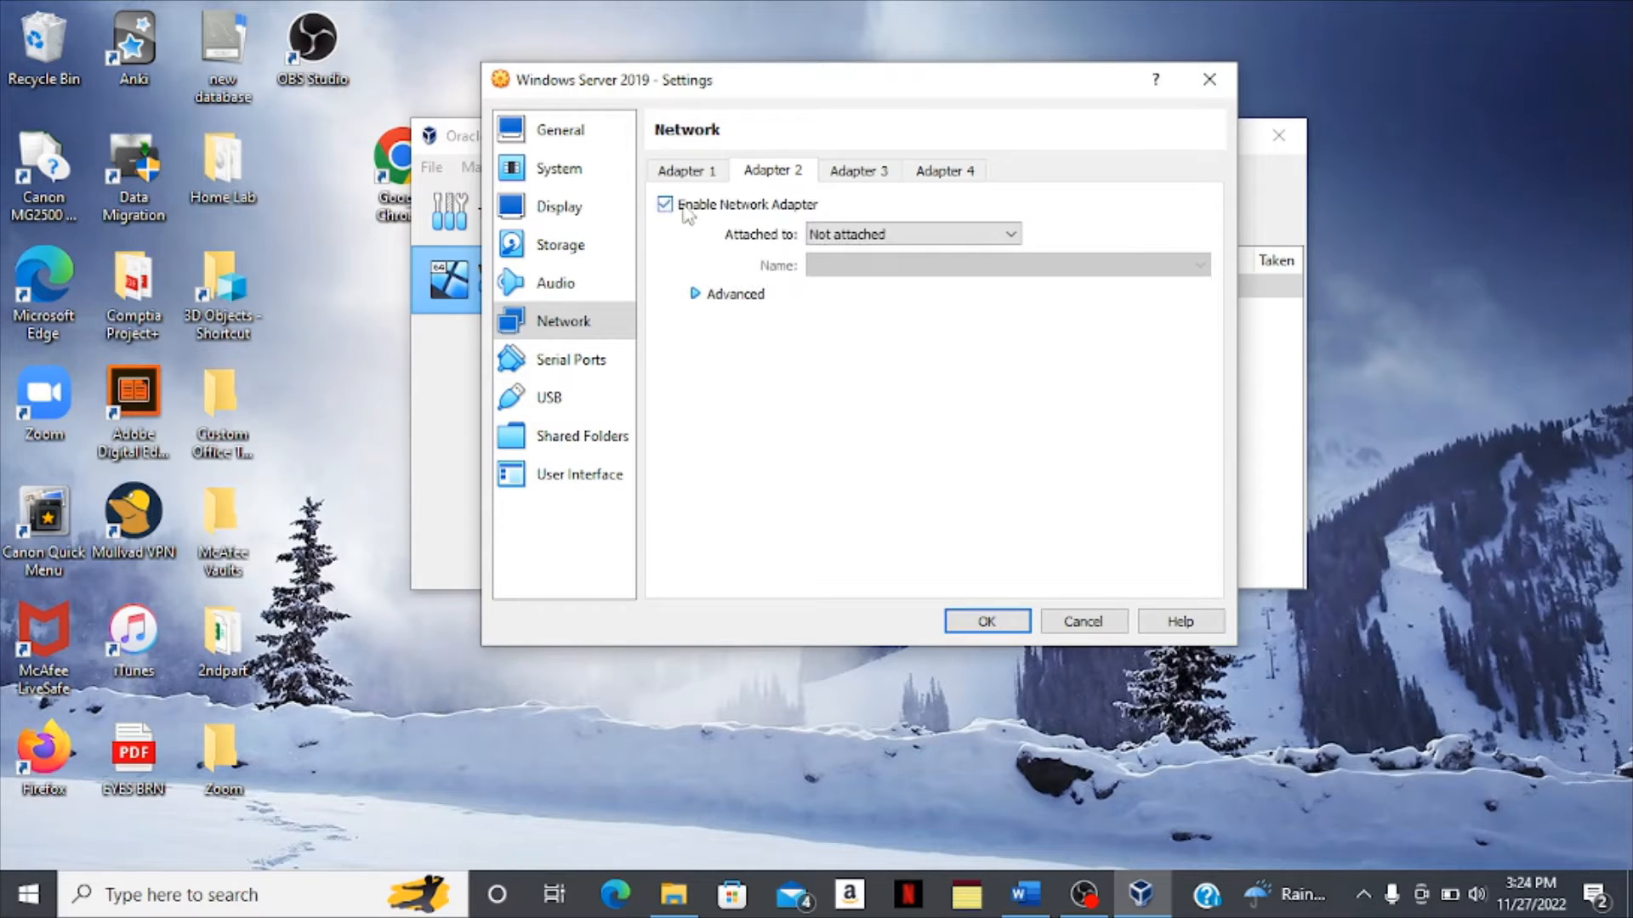
left_click(911, 239)
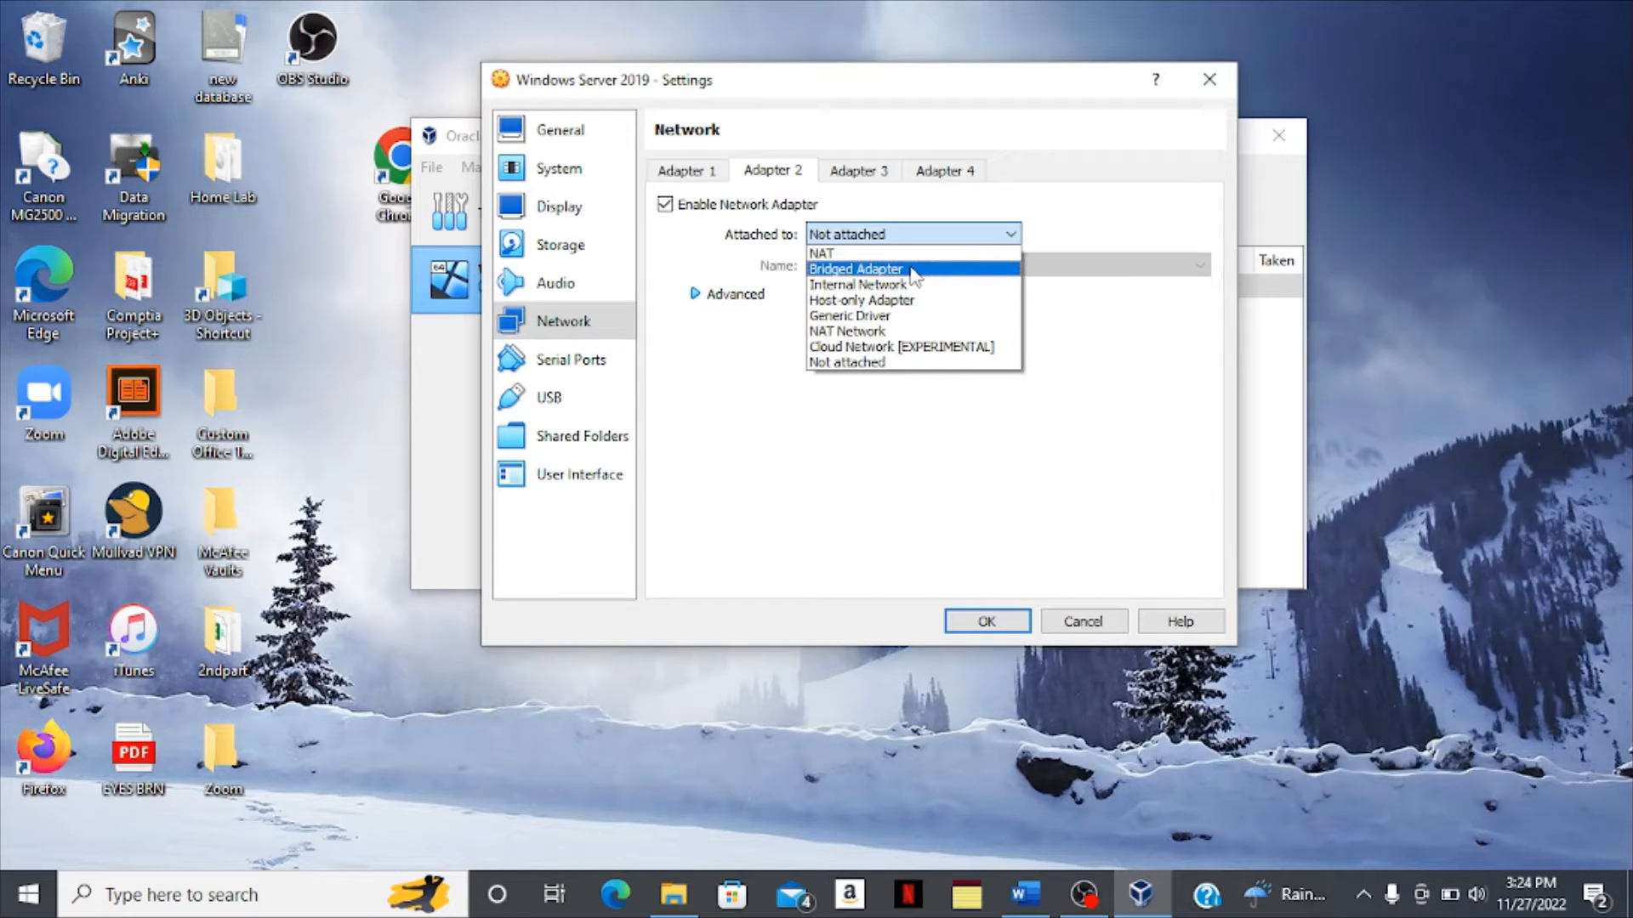
left_click(912, 270)
left_click(954, 267)
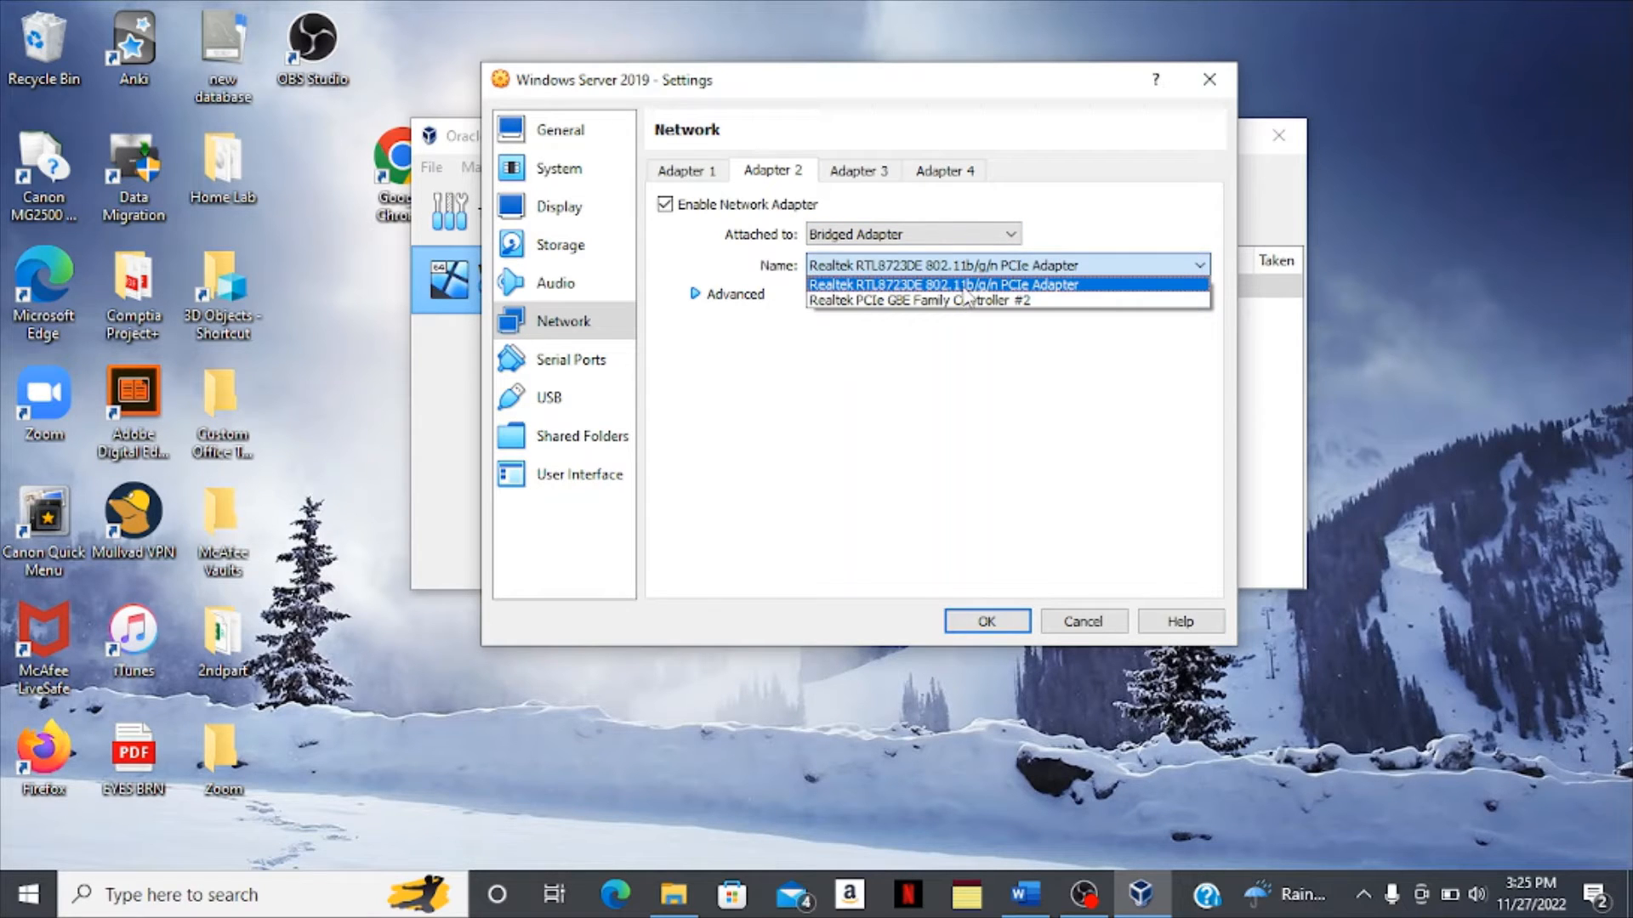
left_click(964, 288)
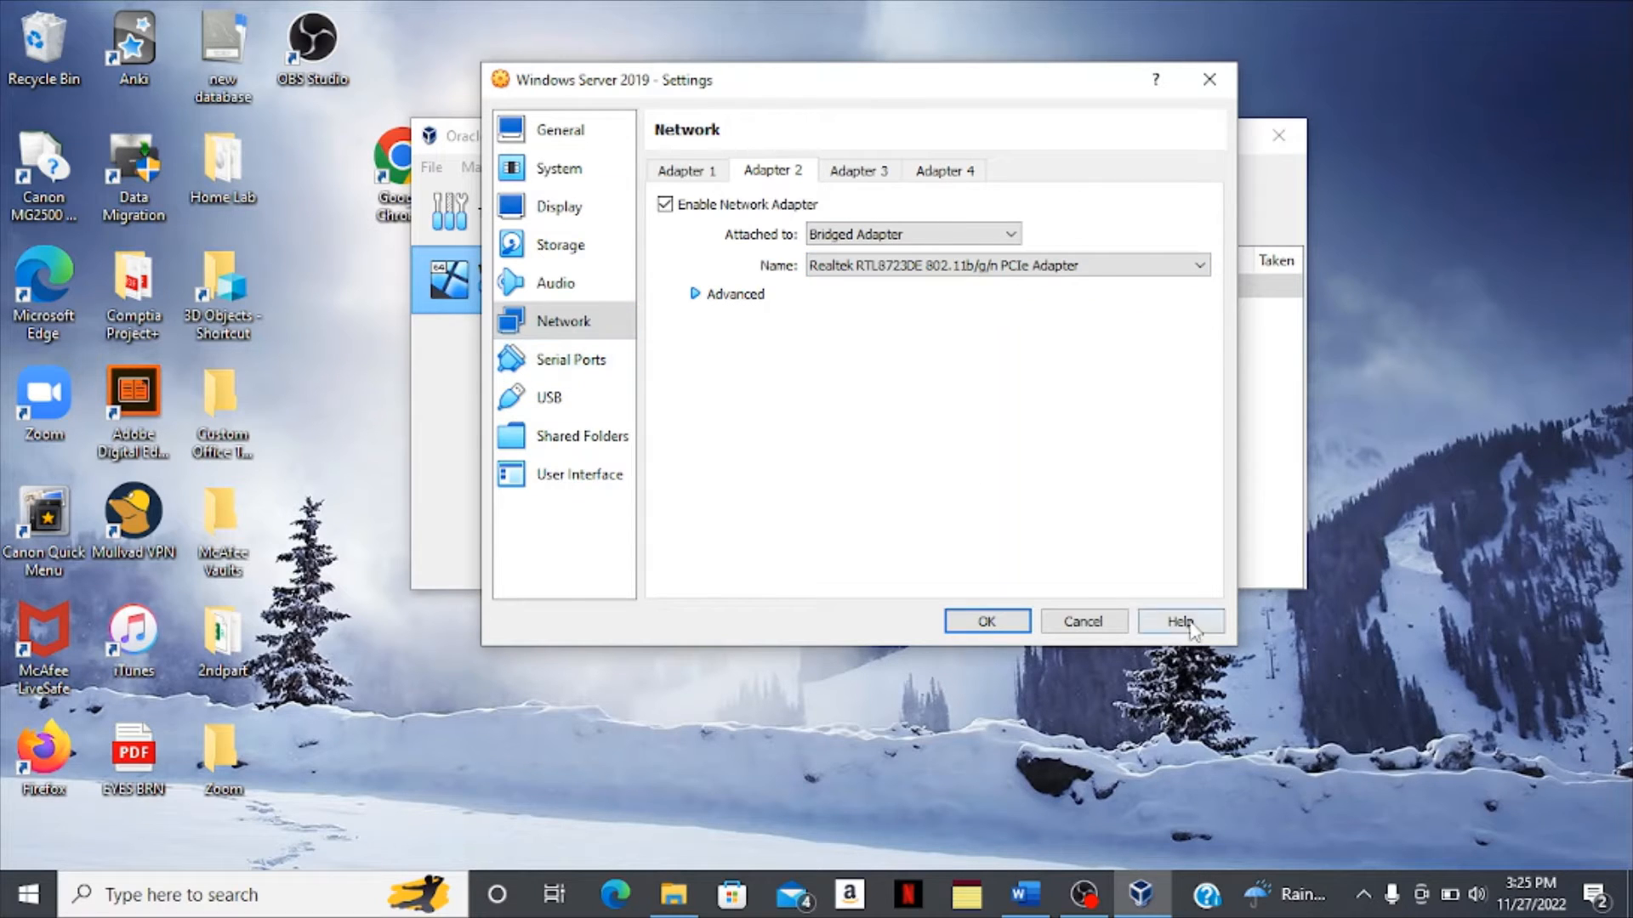
Load the Windows Server 19 disk image from the Home Lab folder on the Desktop into the machine's empty optical drive.
left_click(576, 248)
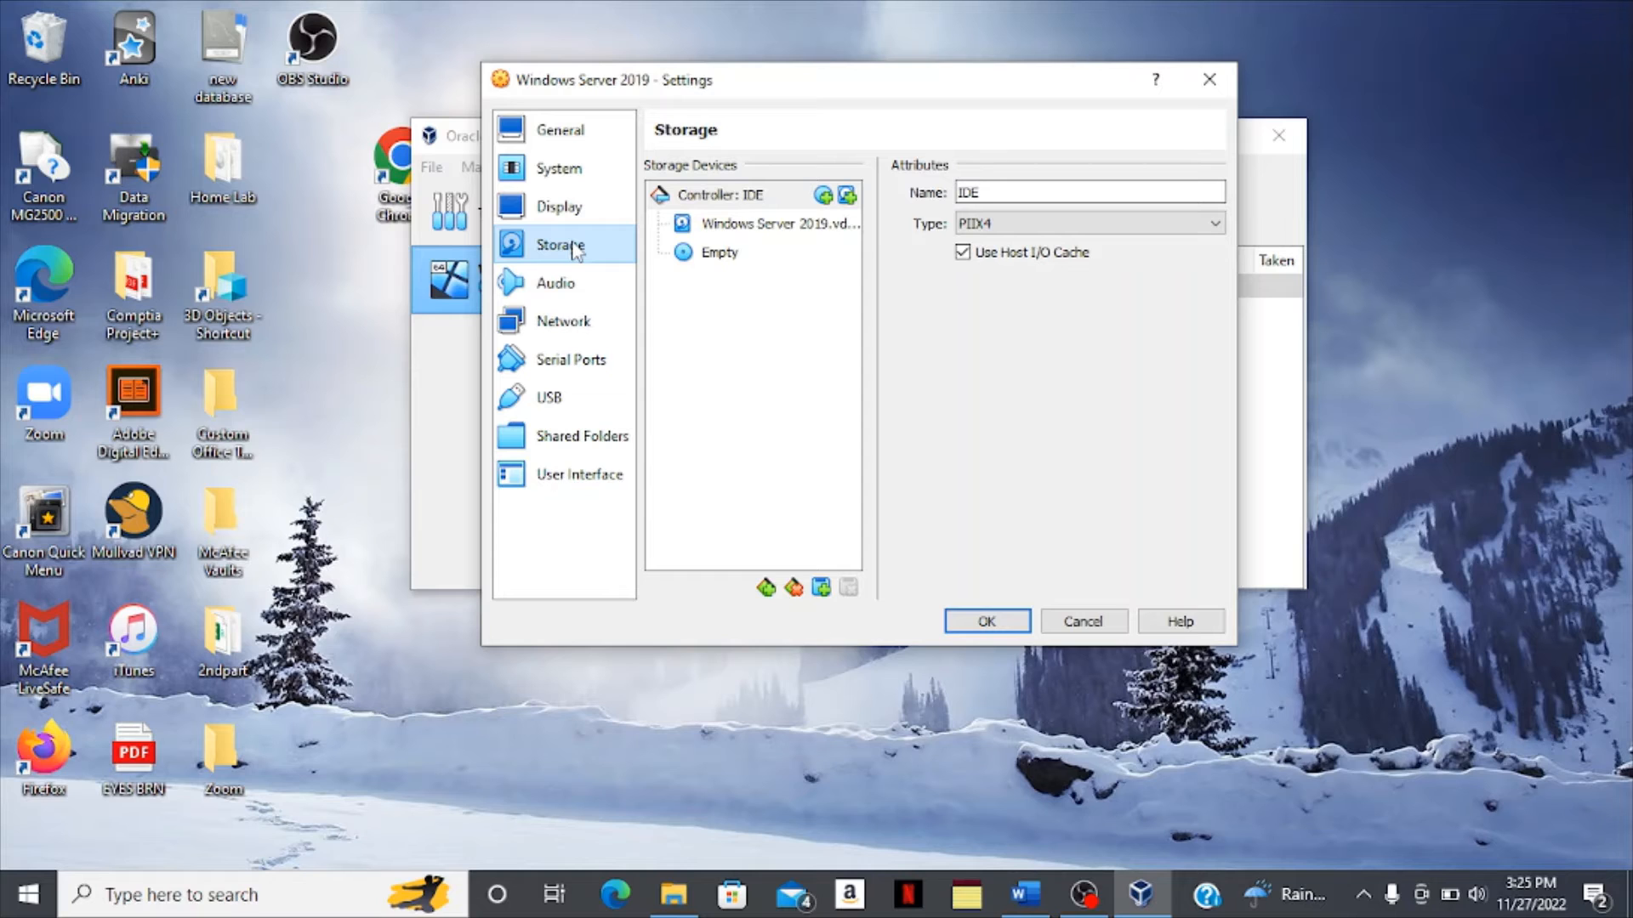
left_click(706, 253)
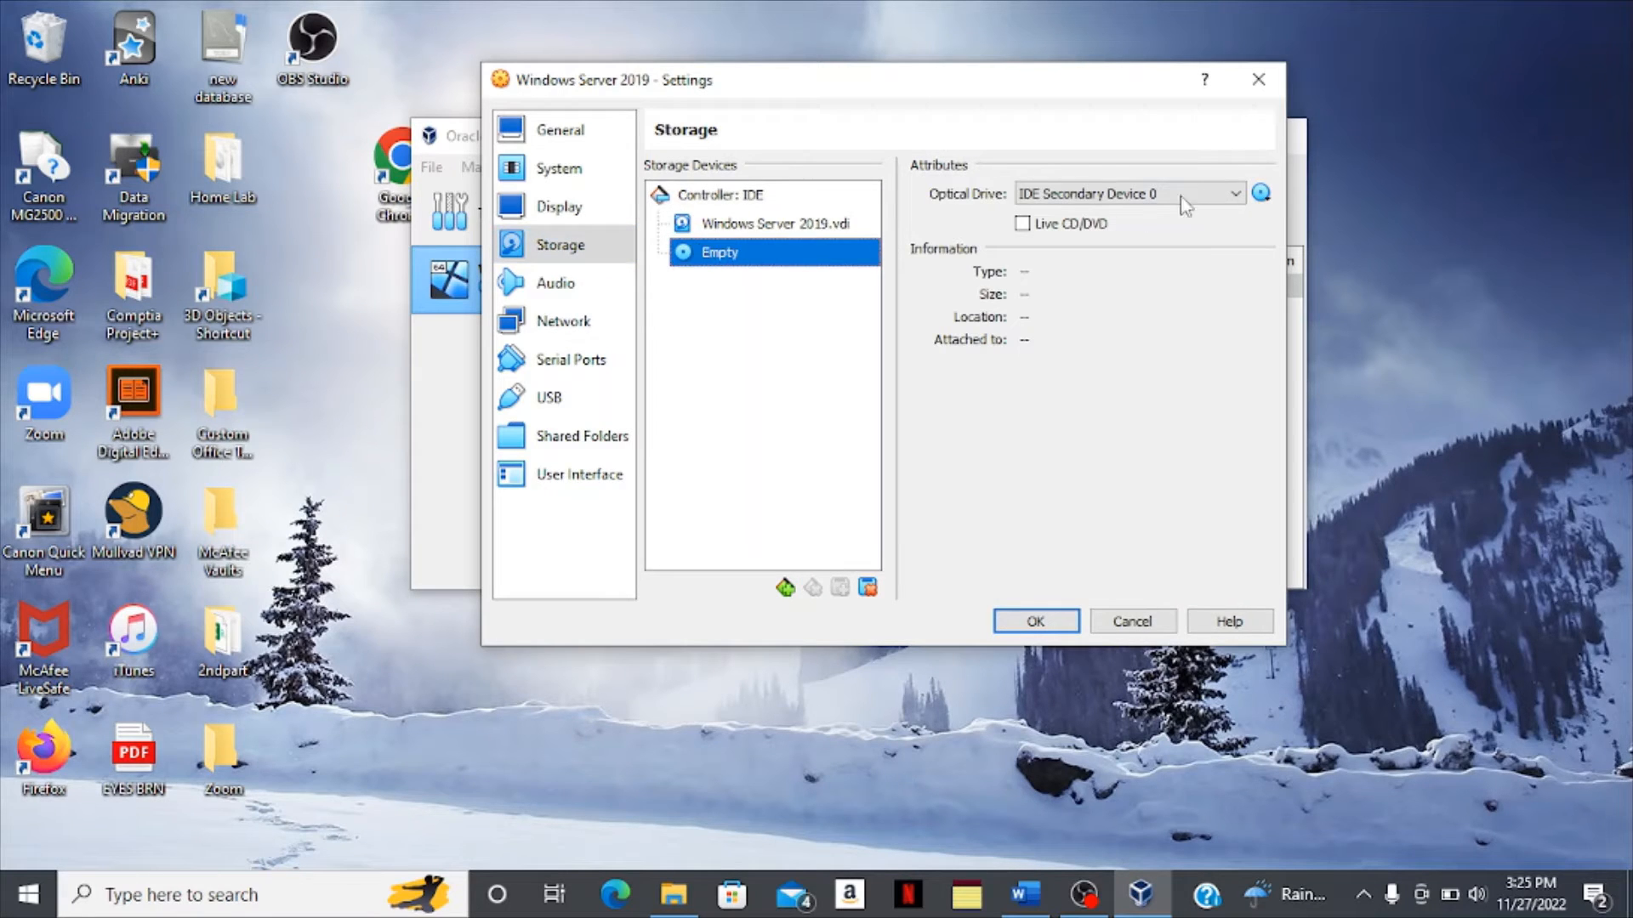
left_click(1261, 194)
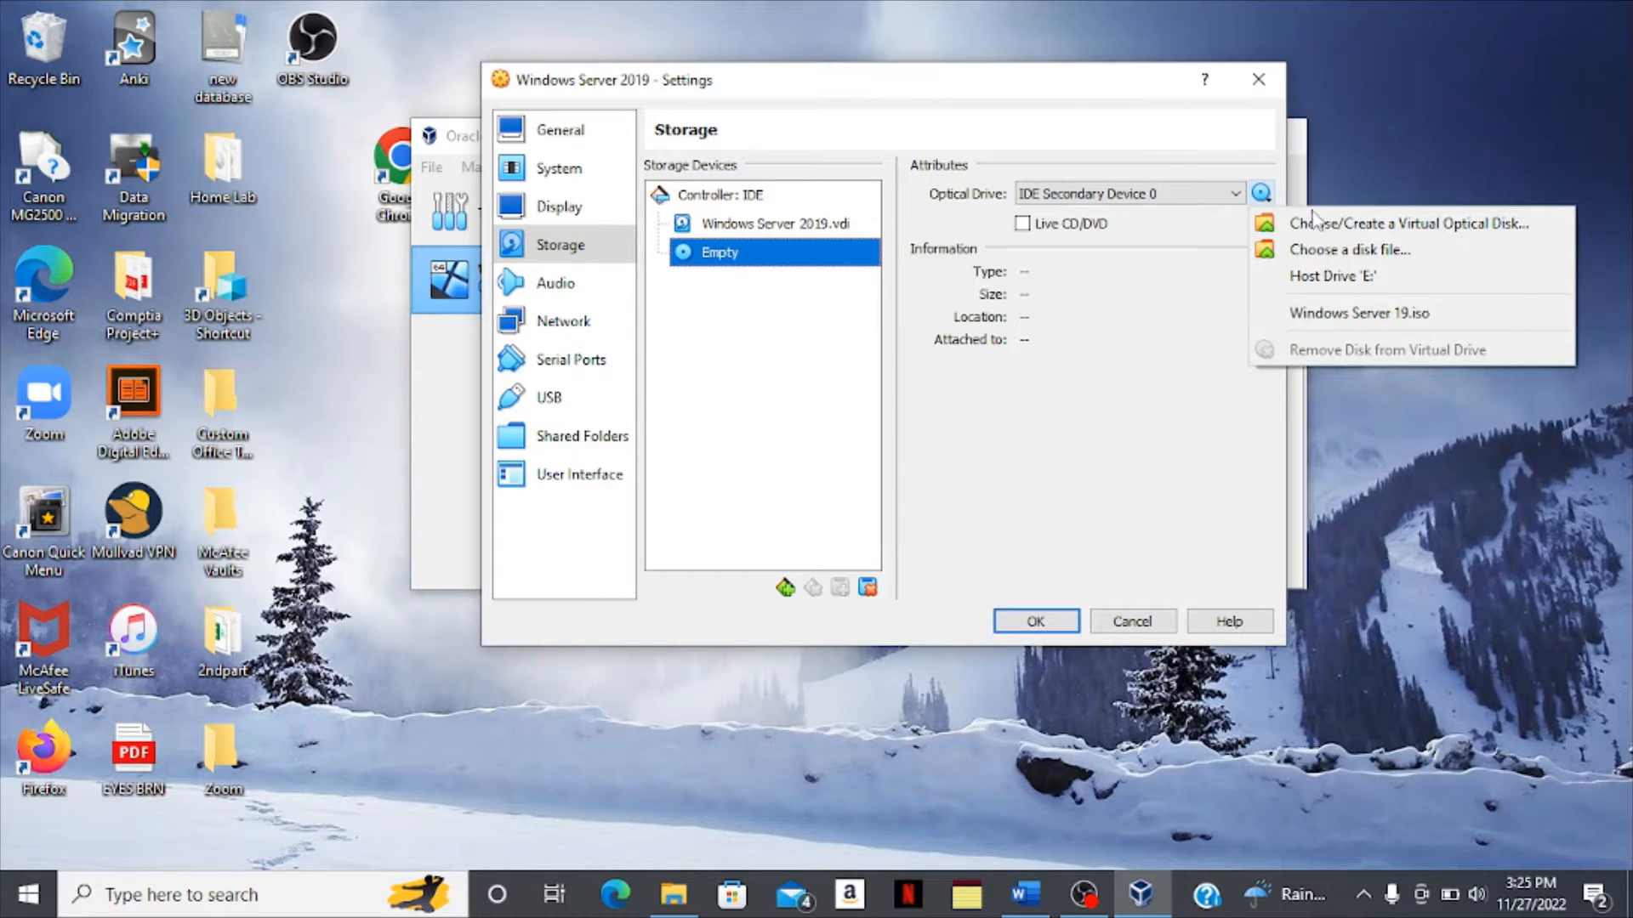
left_click(1335, 252)
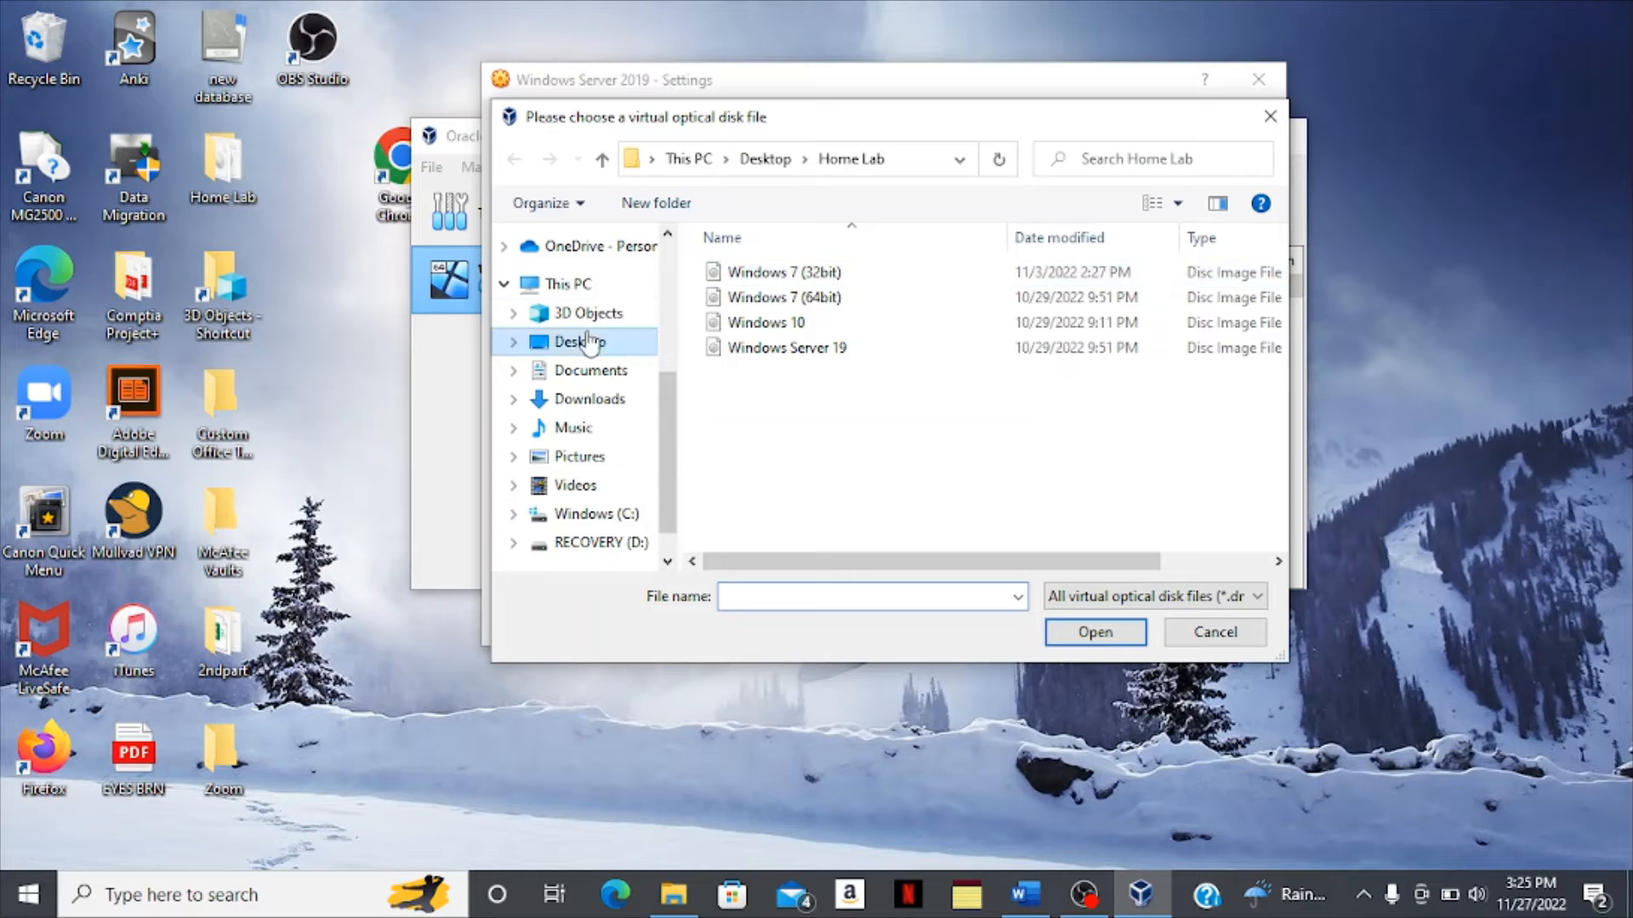
left_click(582, 374)
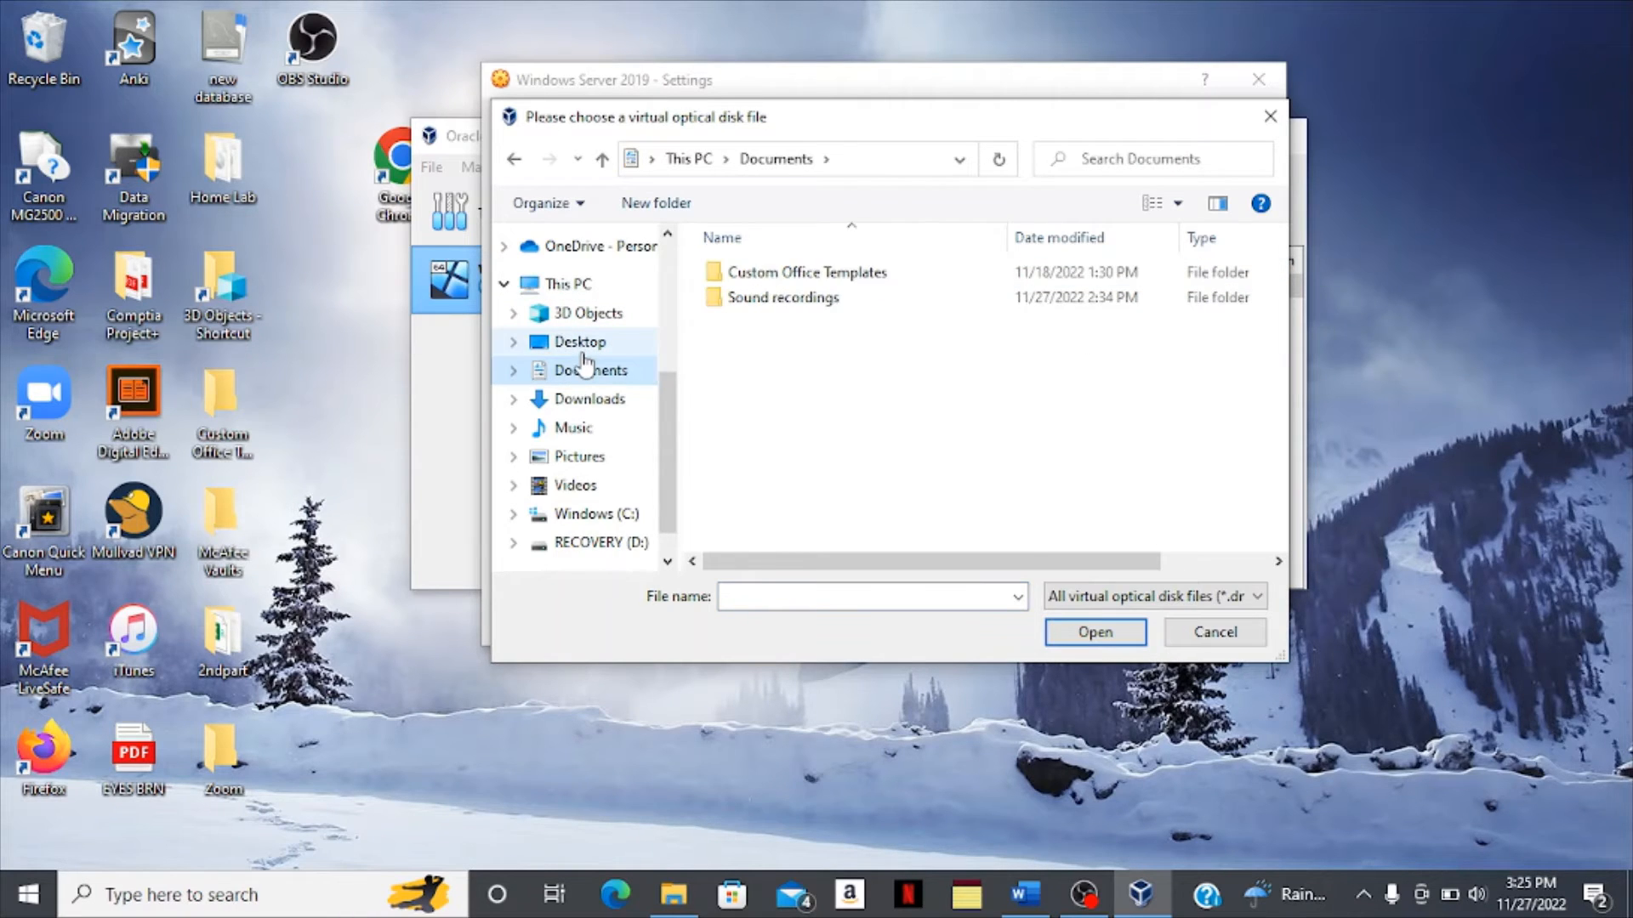
left_click(578, 342)
double_click(755, 348)
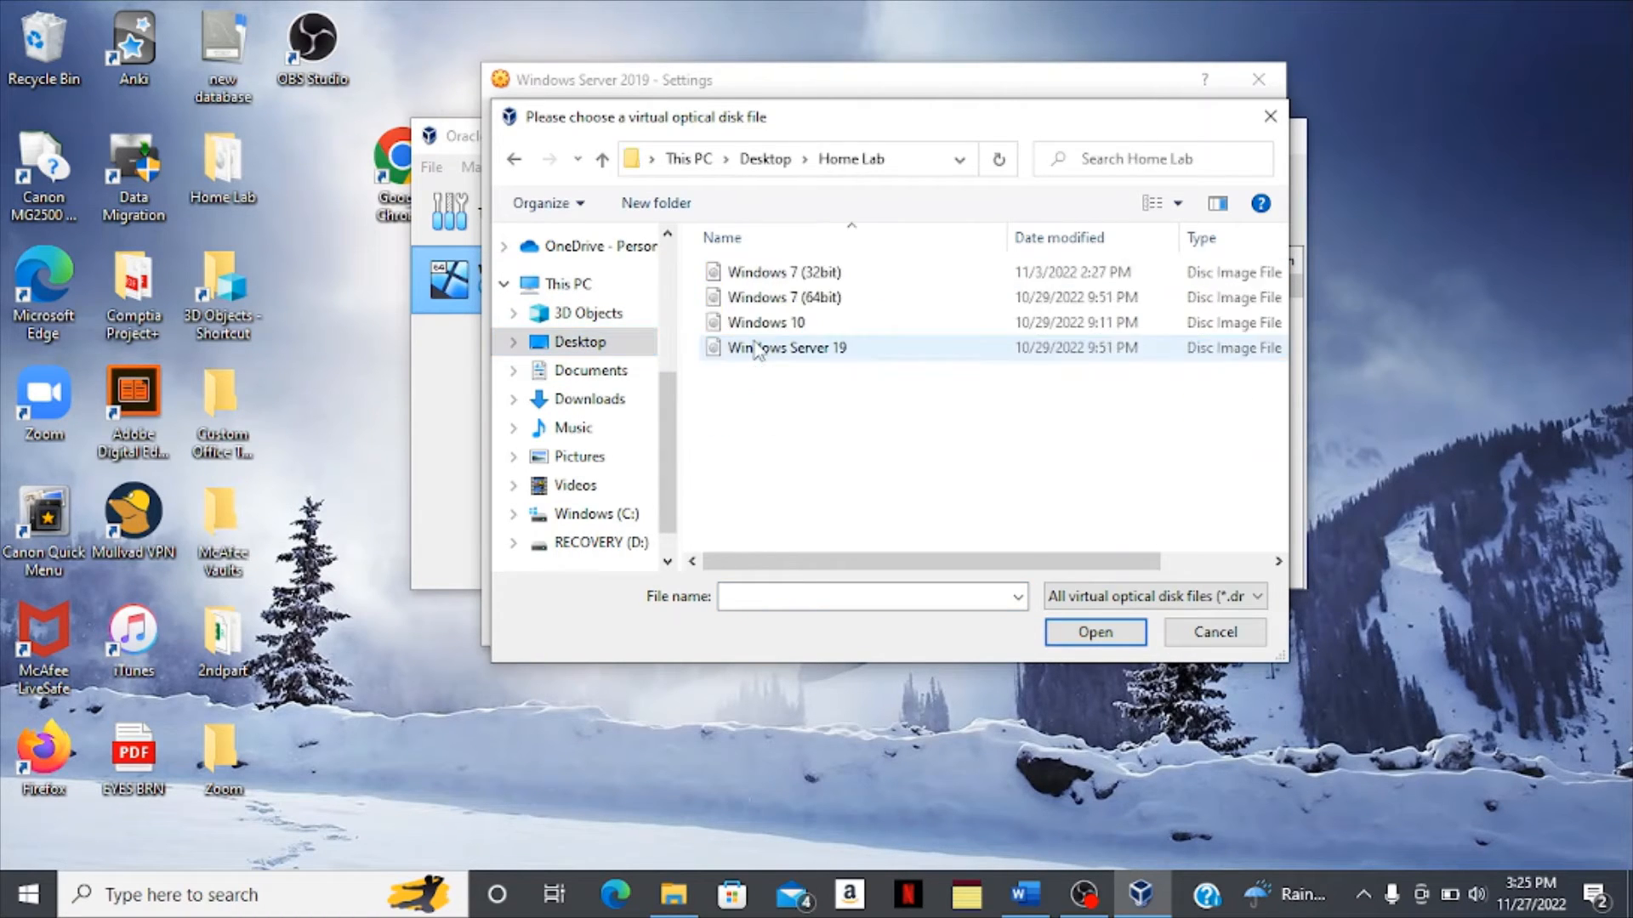
double_click(781, 348)
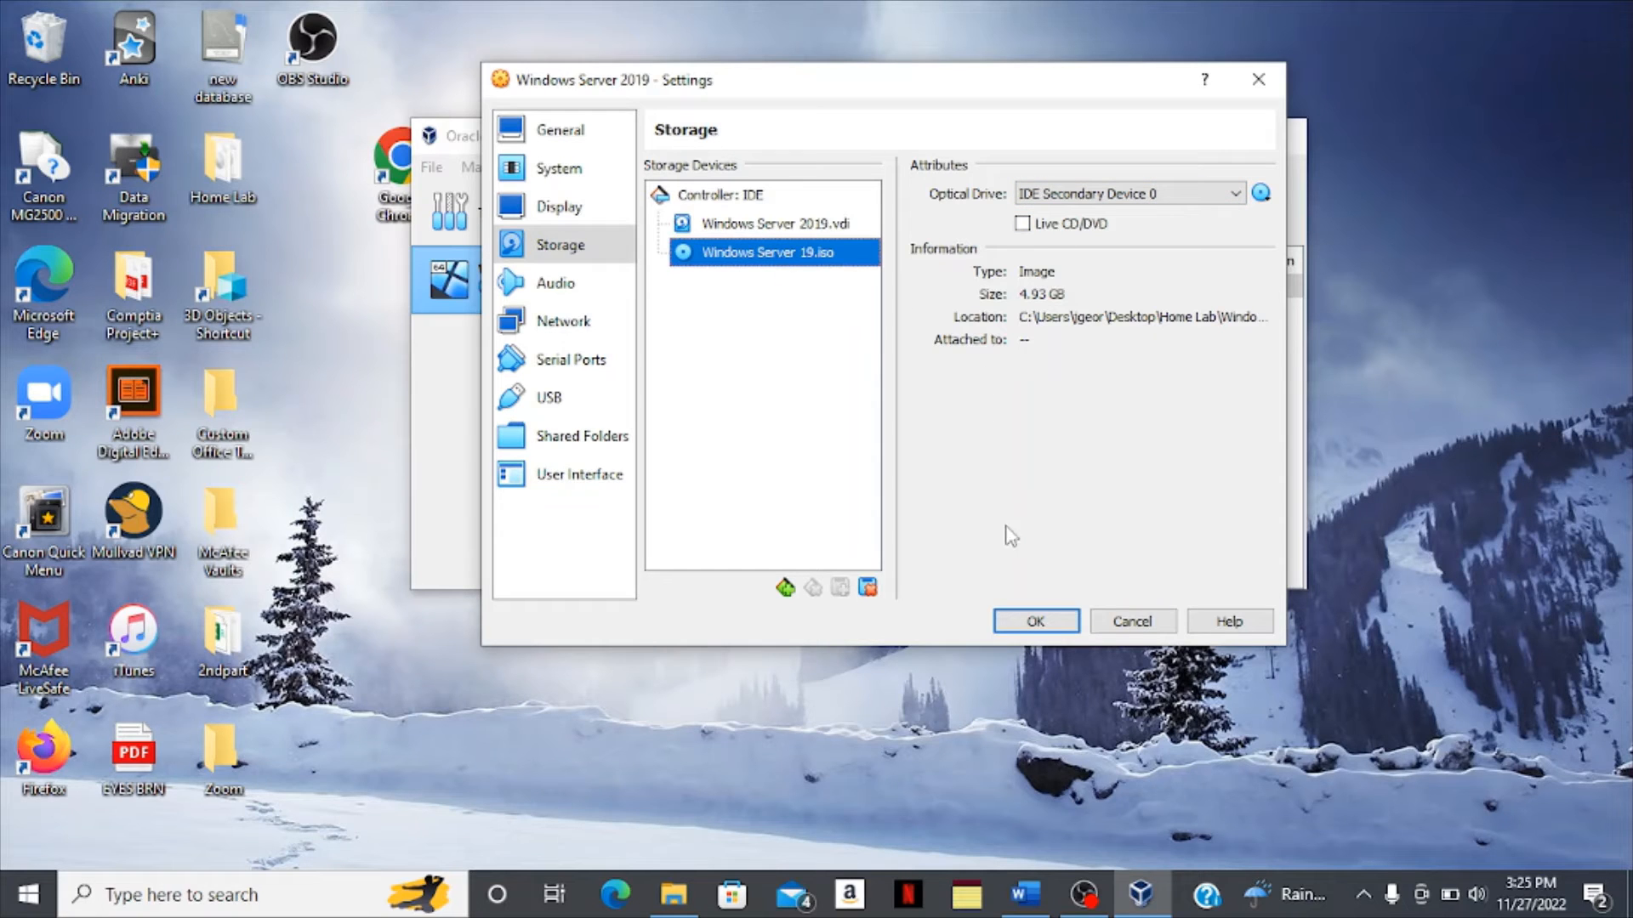
Check the Adapter 1 and Adapter 2 network configuration and save the Windows Server 2019 machine's settings.
left_click(561, 328)
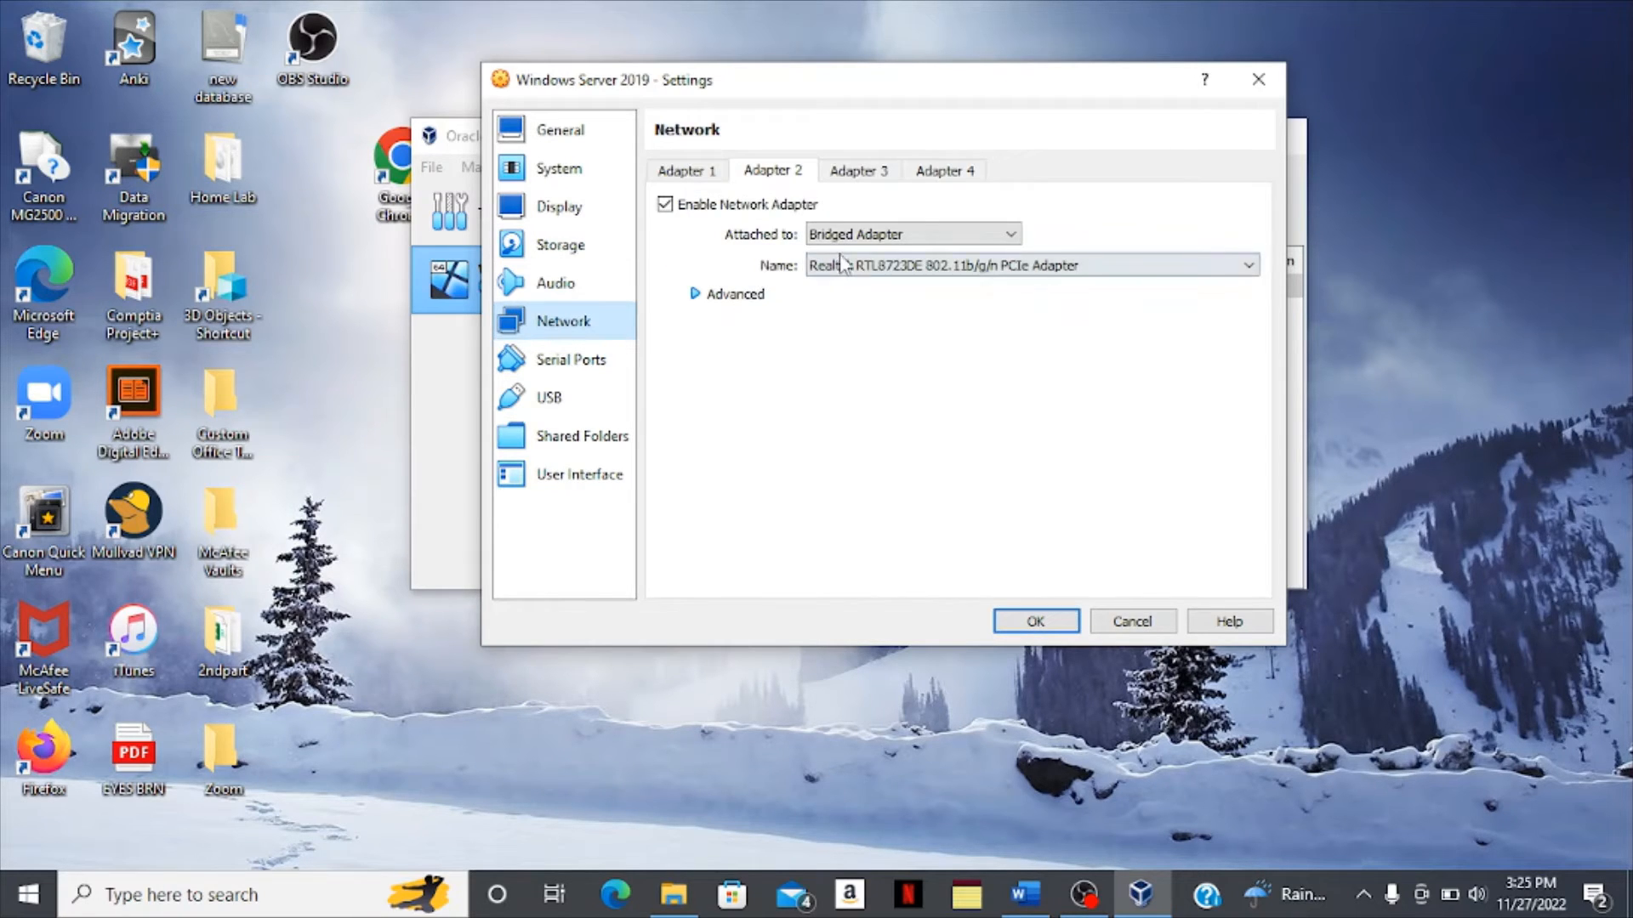
left_click(689, 173)
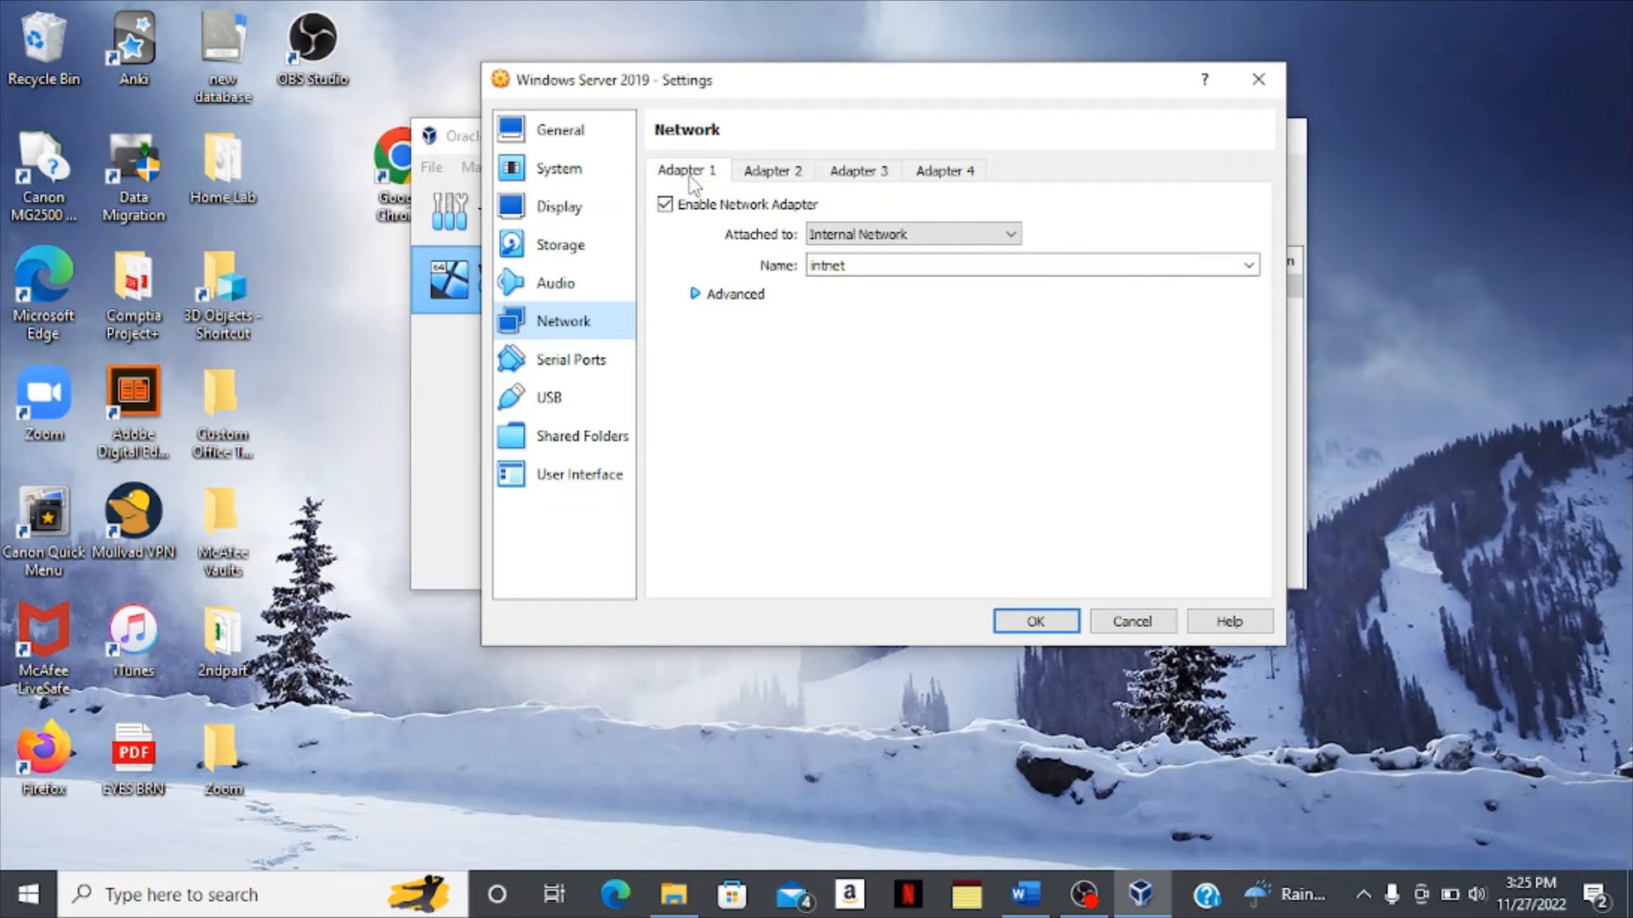
left_click(794, 172)
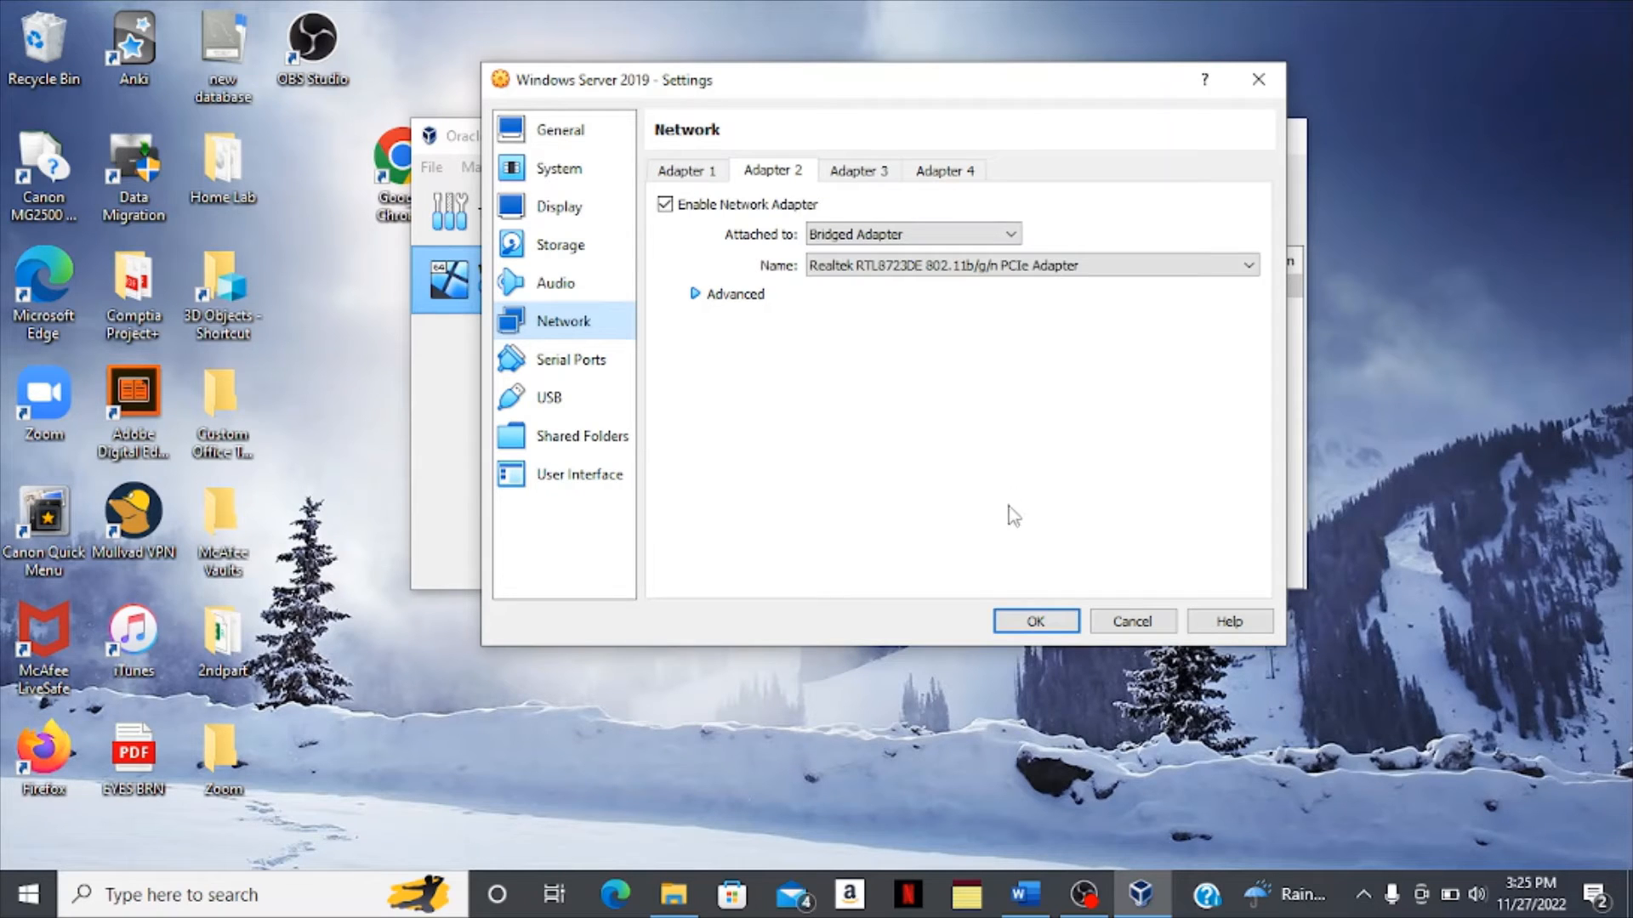
left_click(1036, 621)
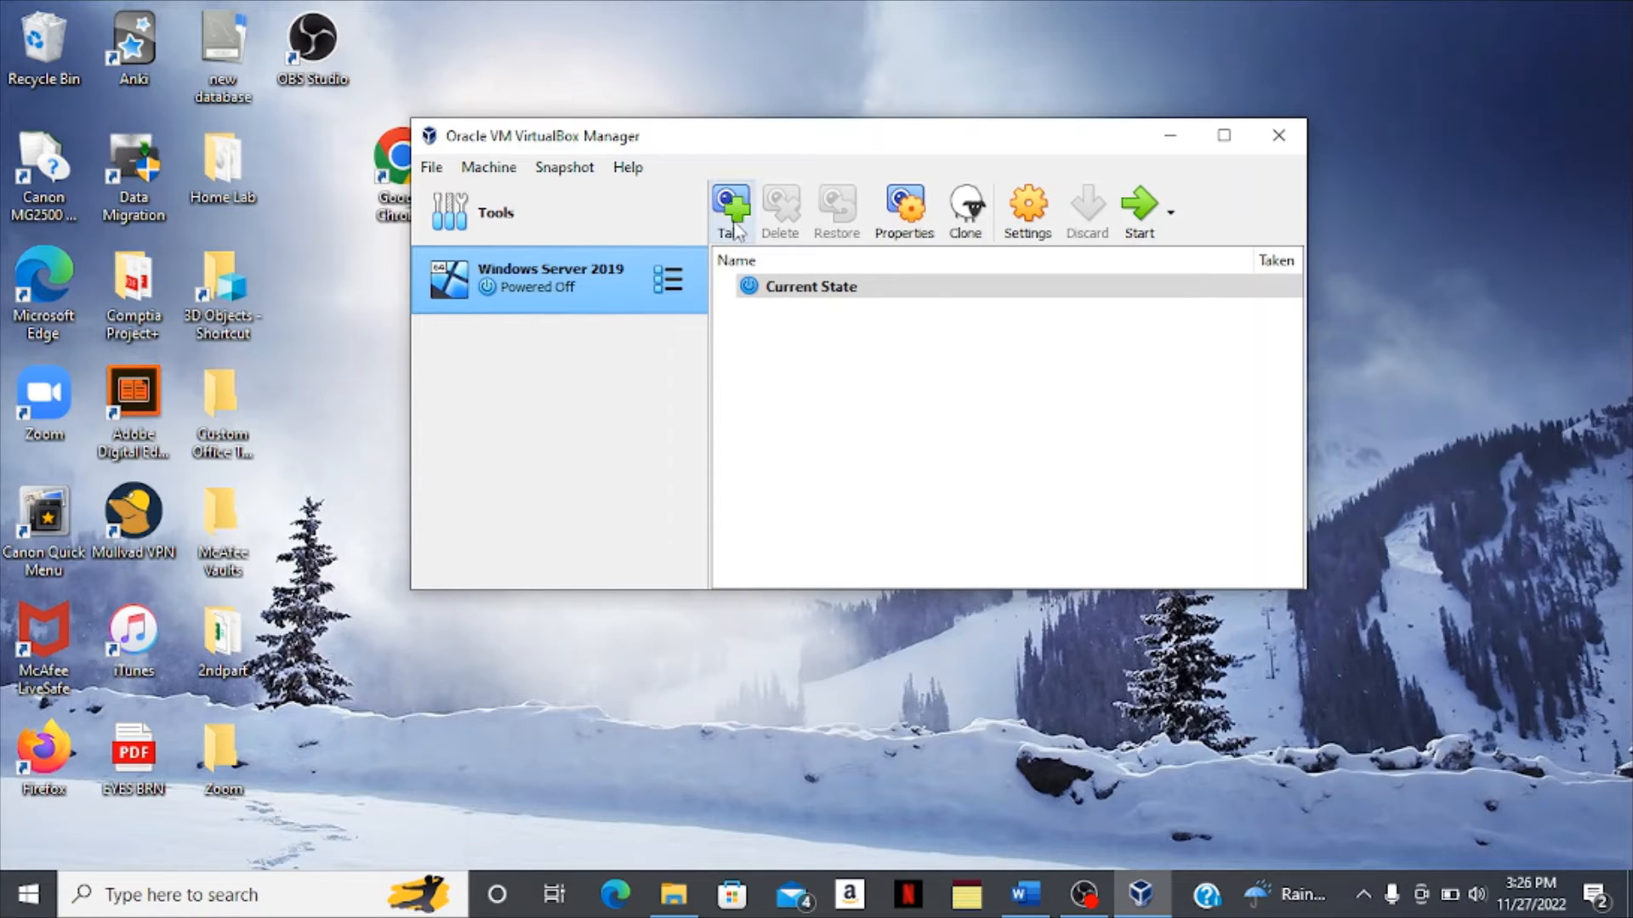
Start a new virtual machine named Admin1 for Windows 10 (64-bit), keeping 2048 MB of base memory and 1 processor.
left_click(556, 221)
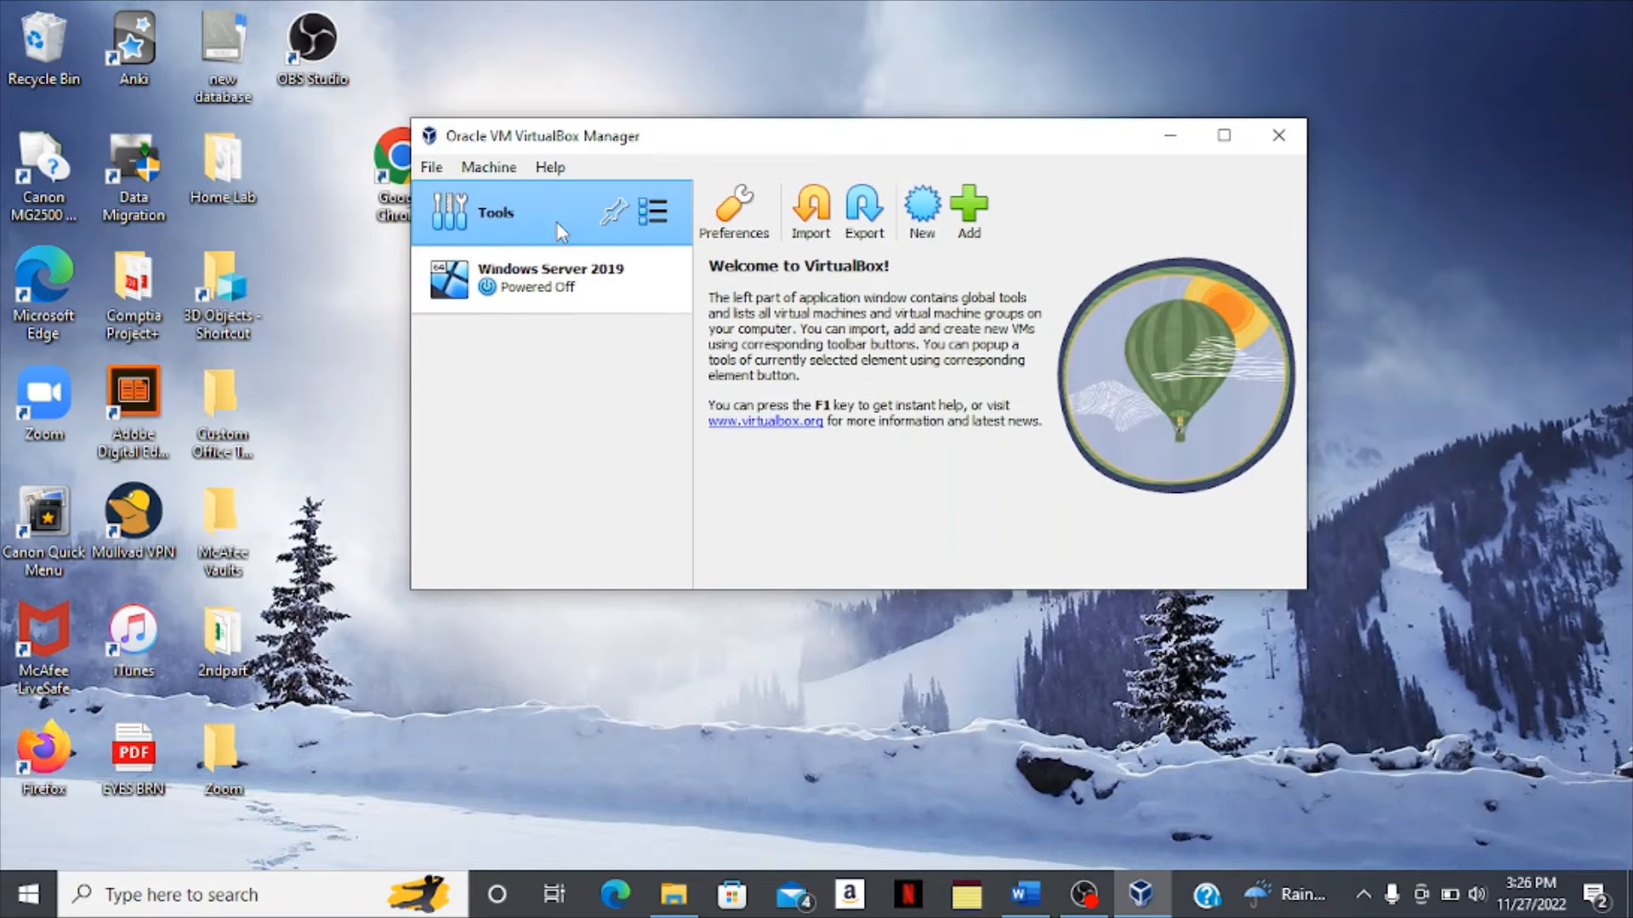
left_click(935, 210)
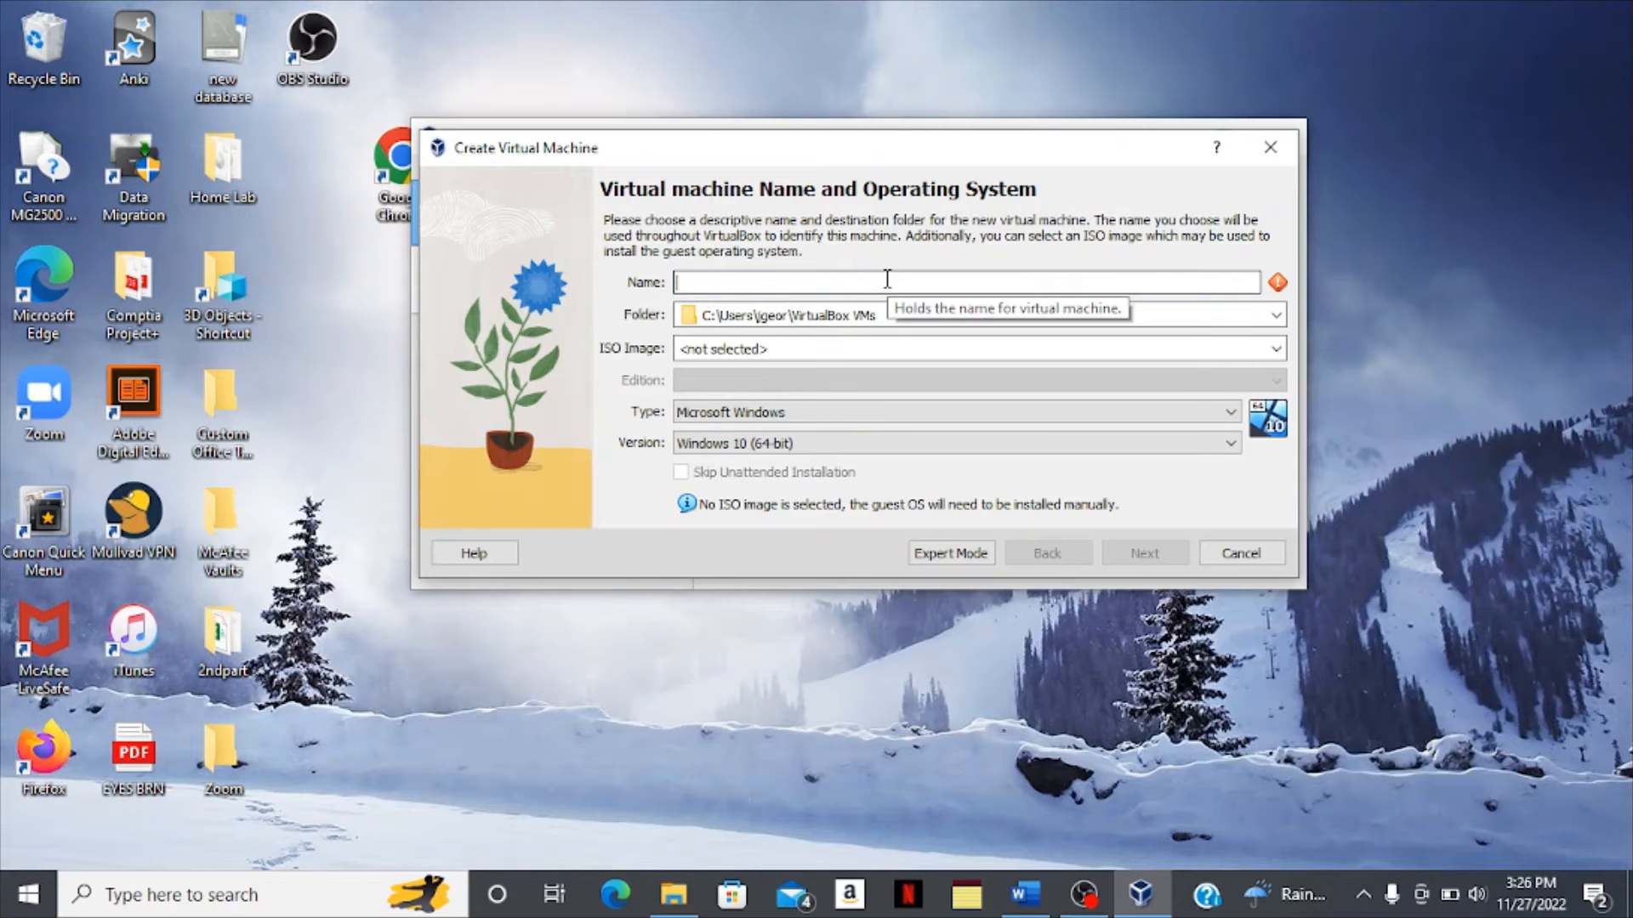
type("Admin1")
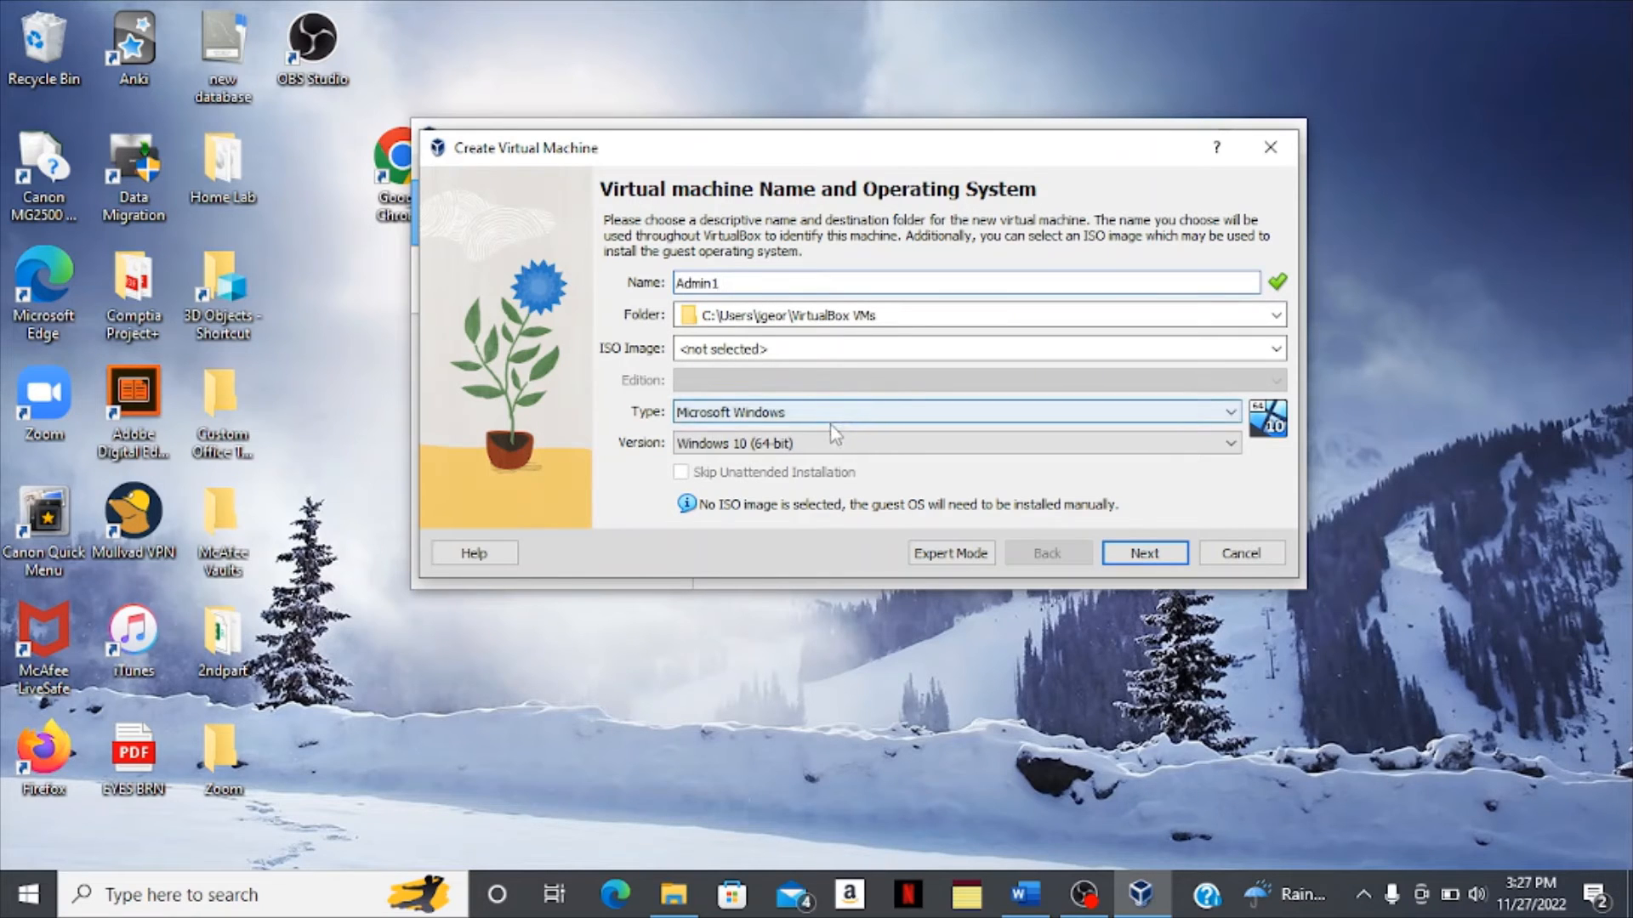
left_click(1142, 554)
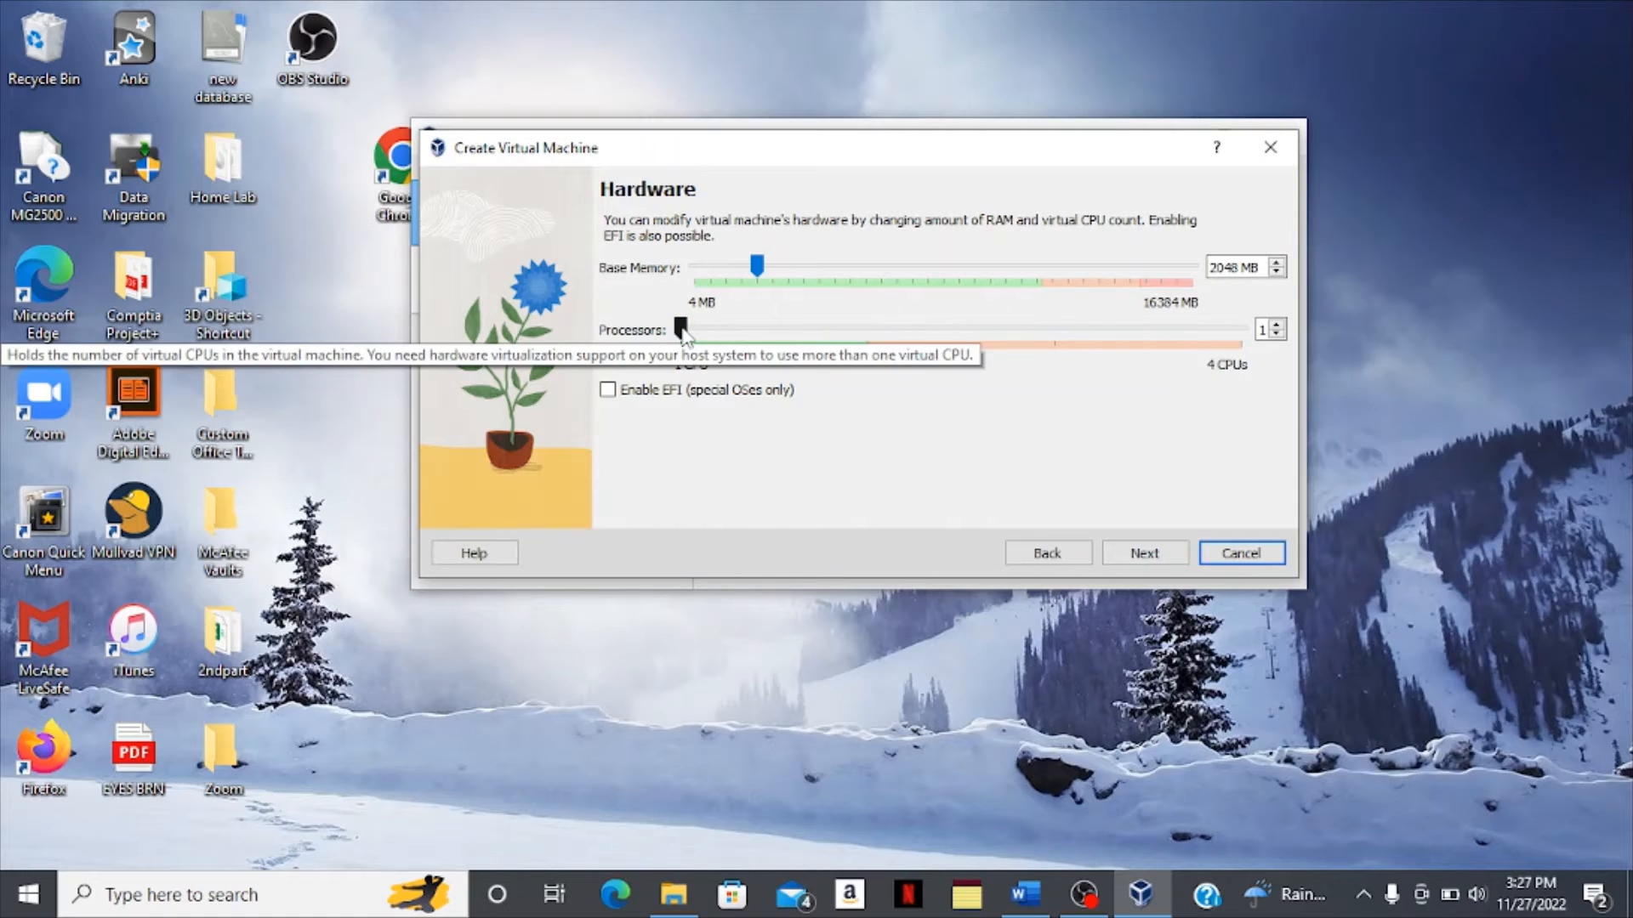
left_click(1144, 553)
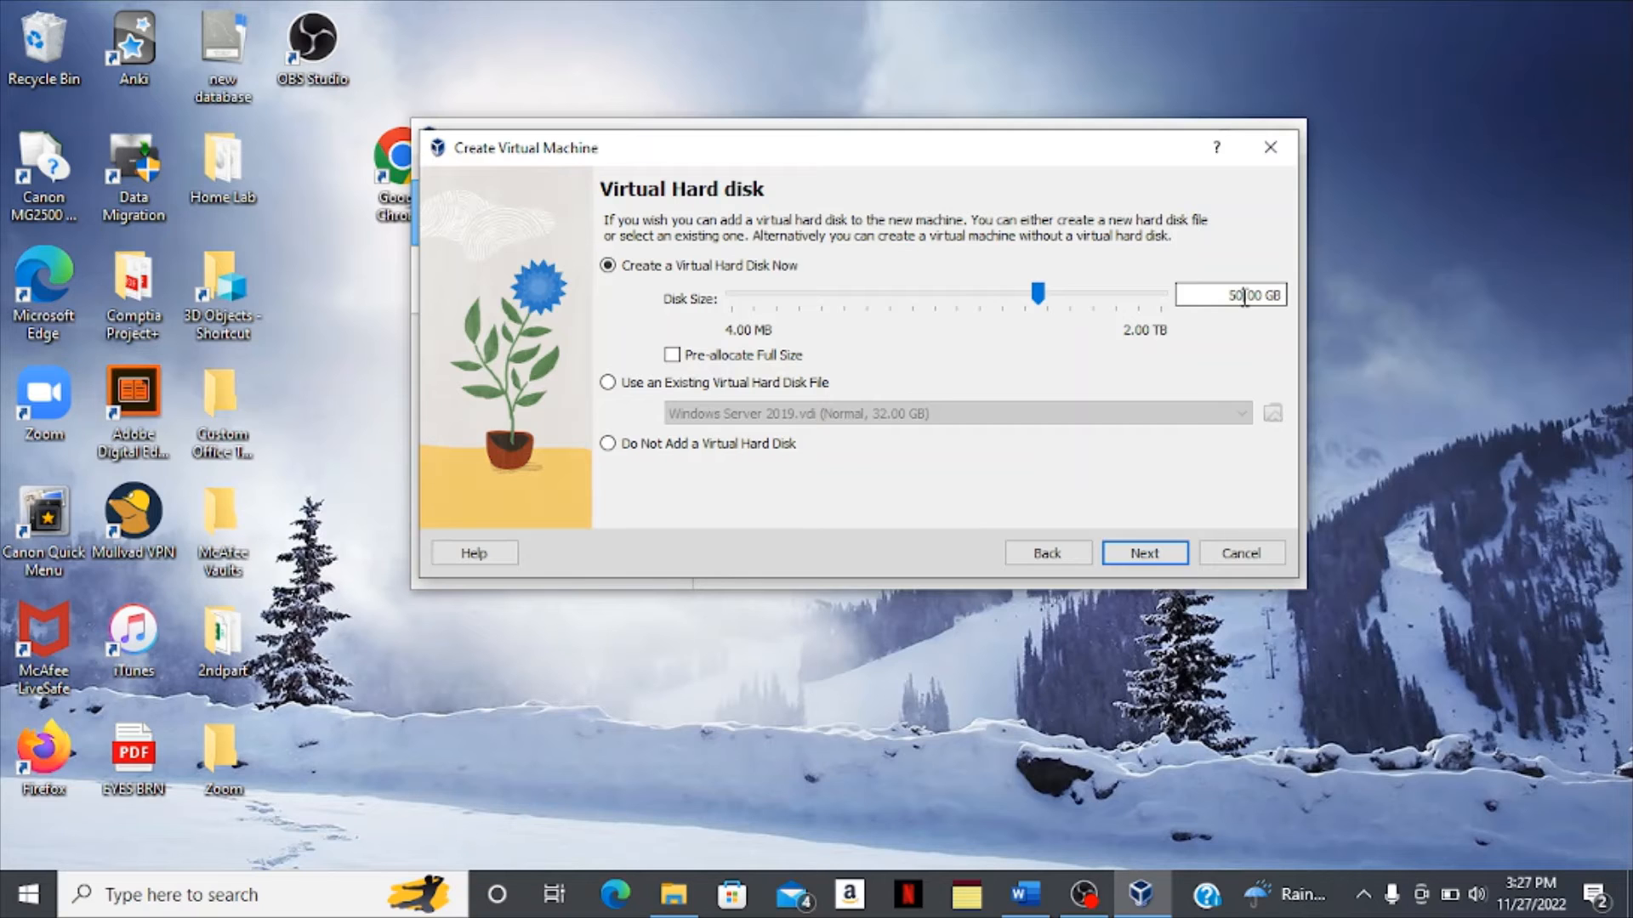
Set the new virtual hard disk's size to 32 GB and finish creating Admin1 after checking the summary.
key("BackSpace")
key("BackSpace")
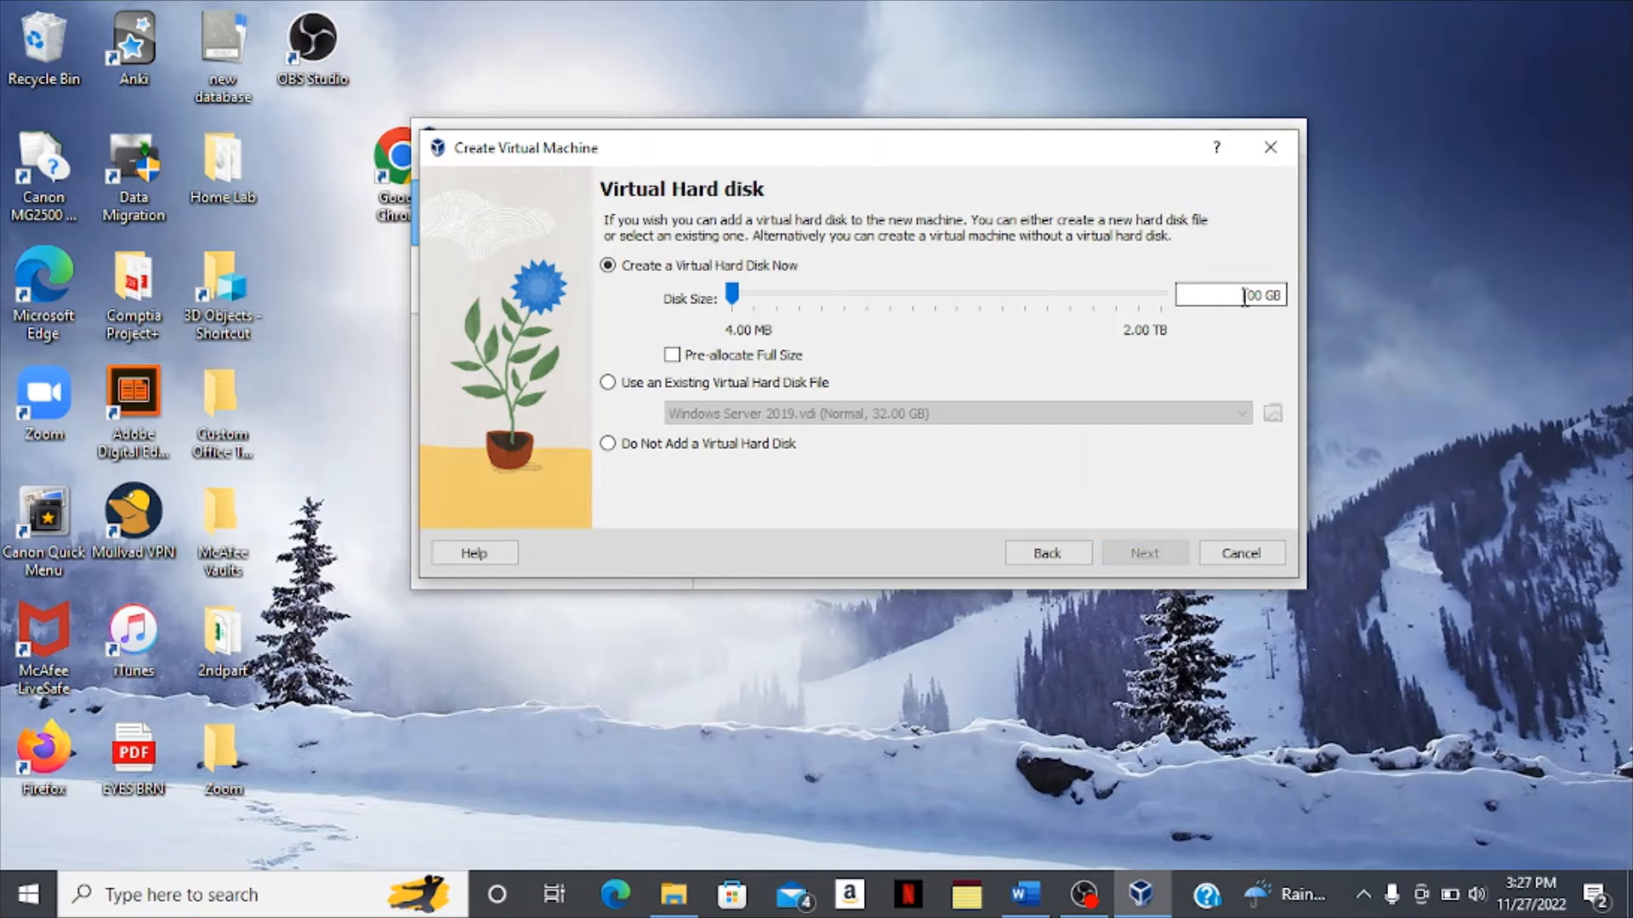
type("32")
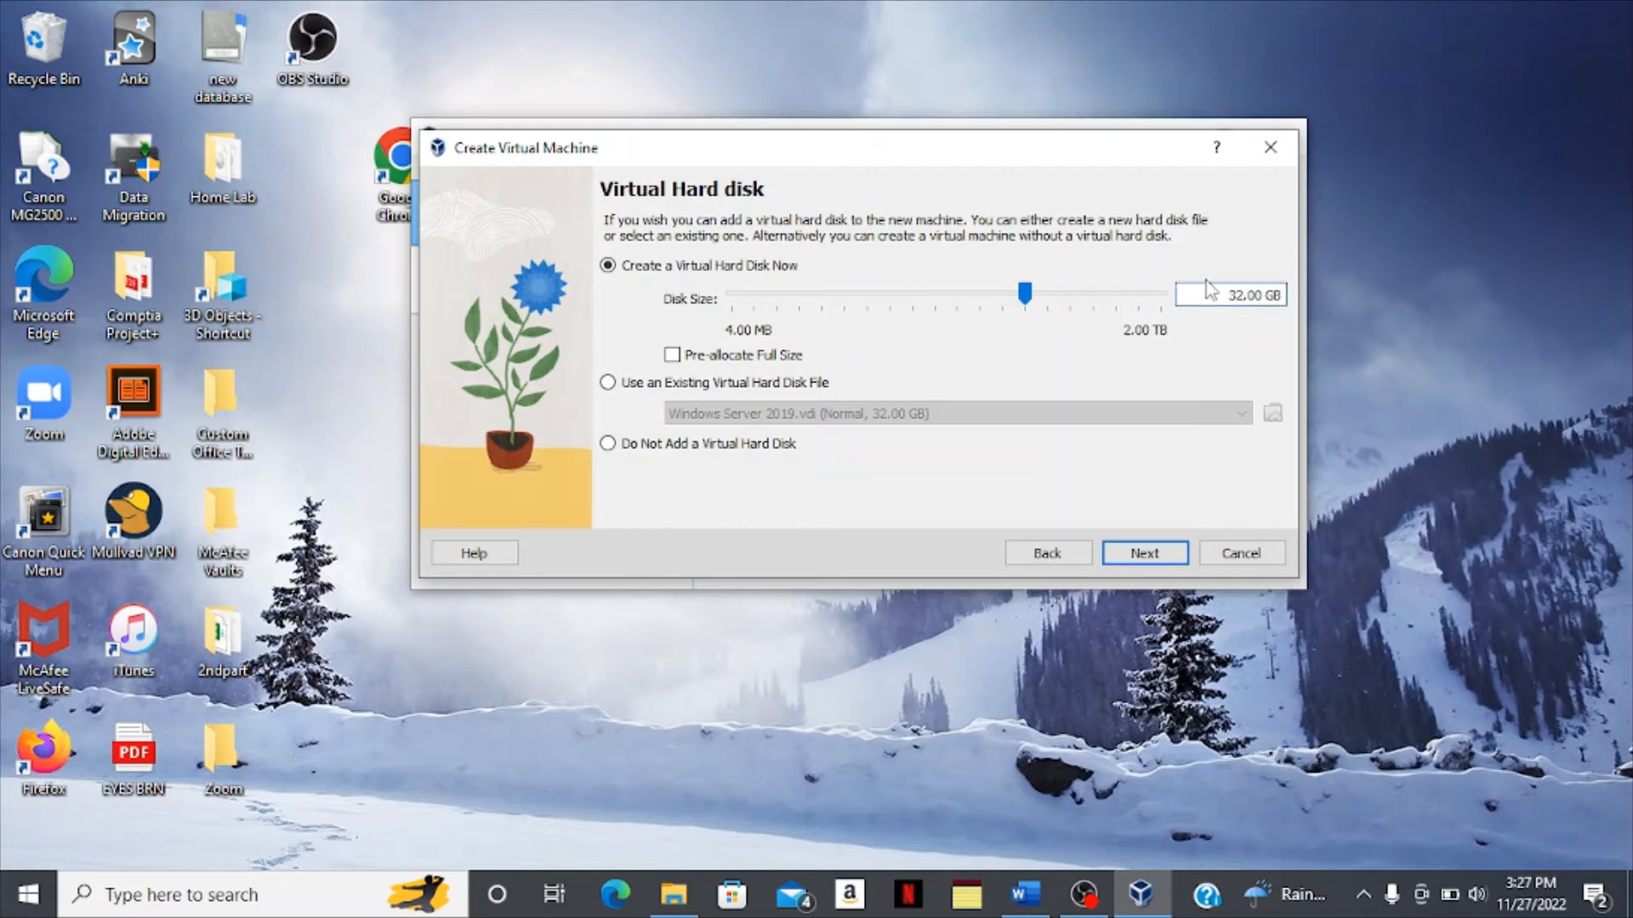
left_click(1150, 553)
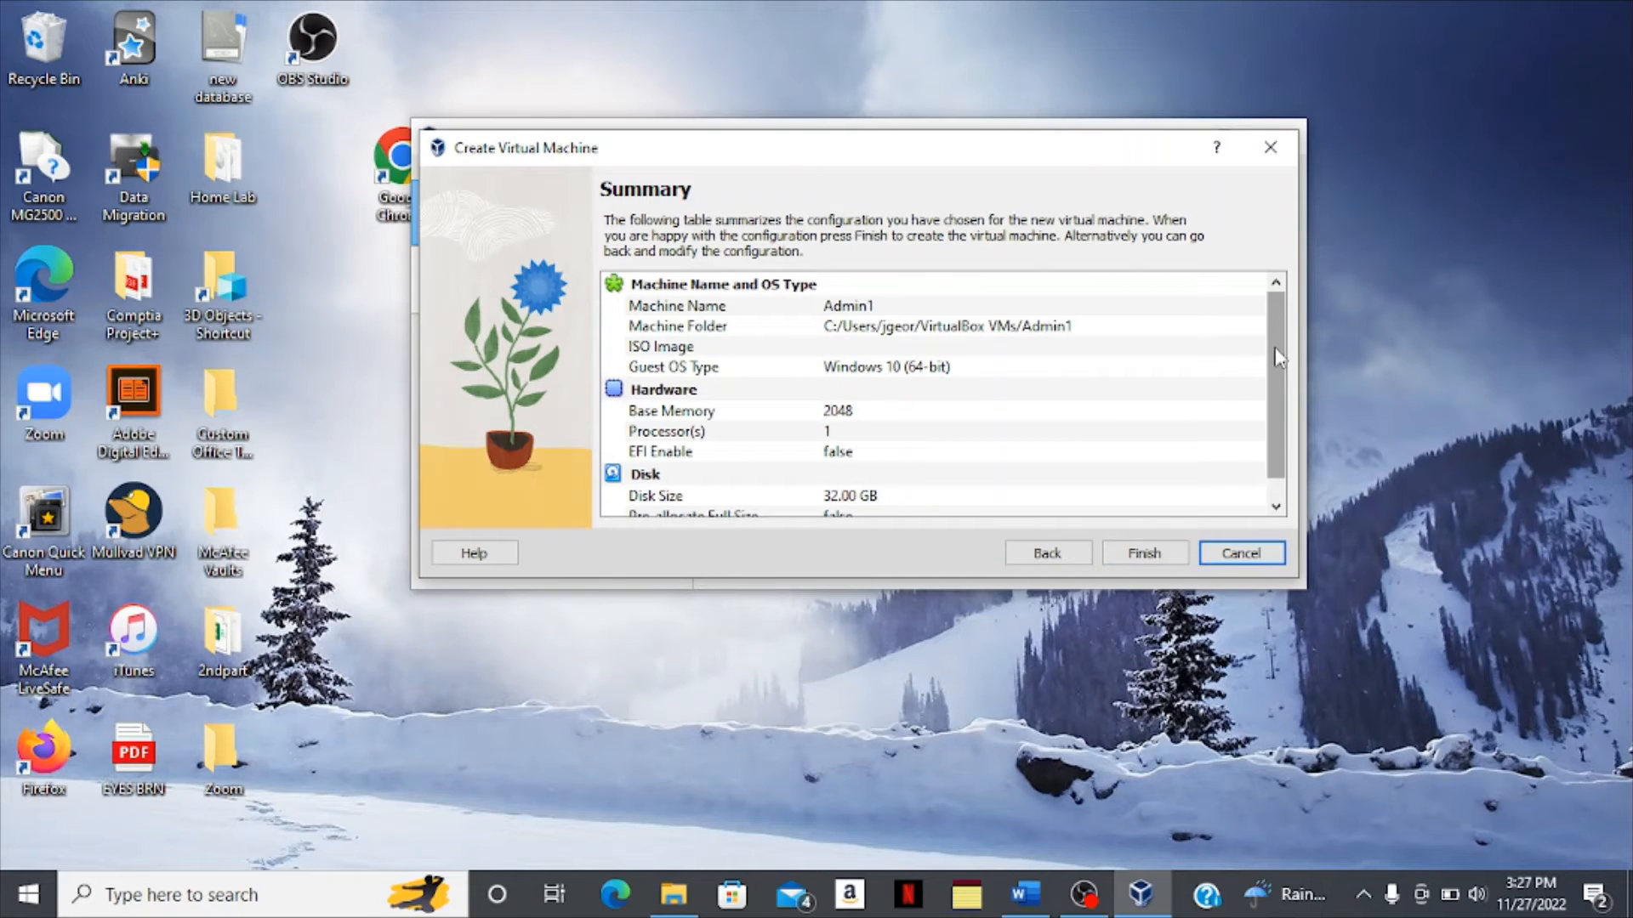
left_click_drag(1279, 357, 1279, 384)
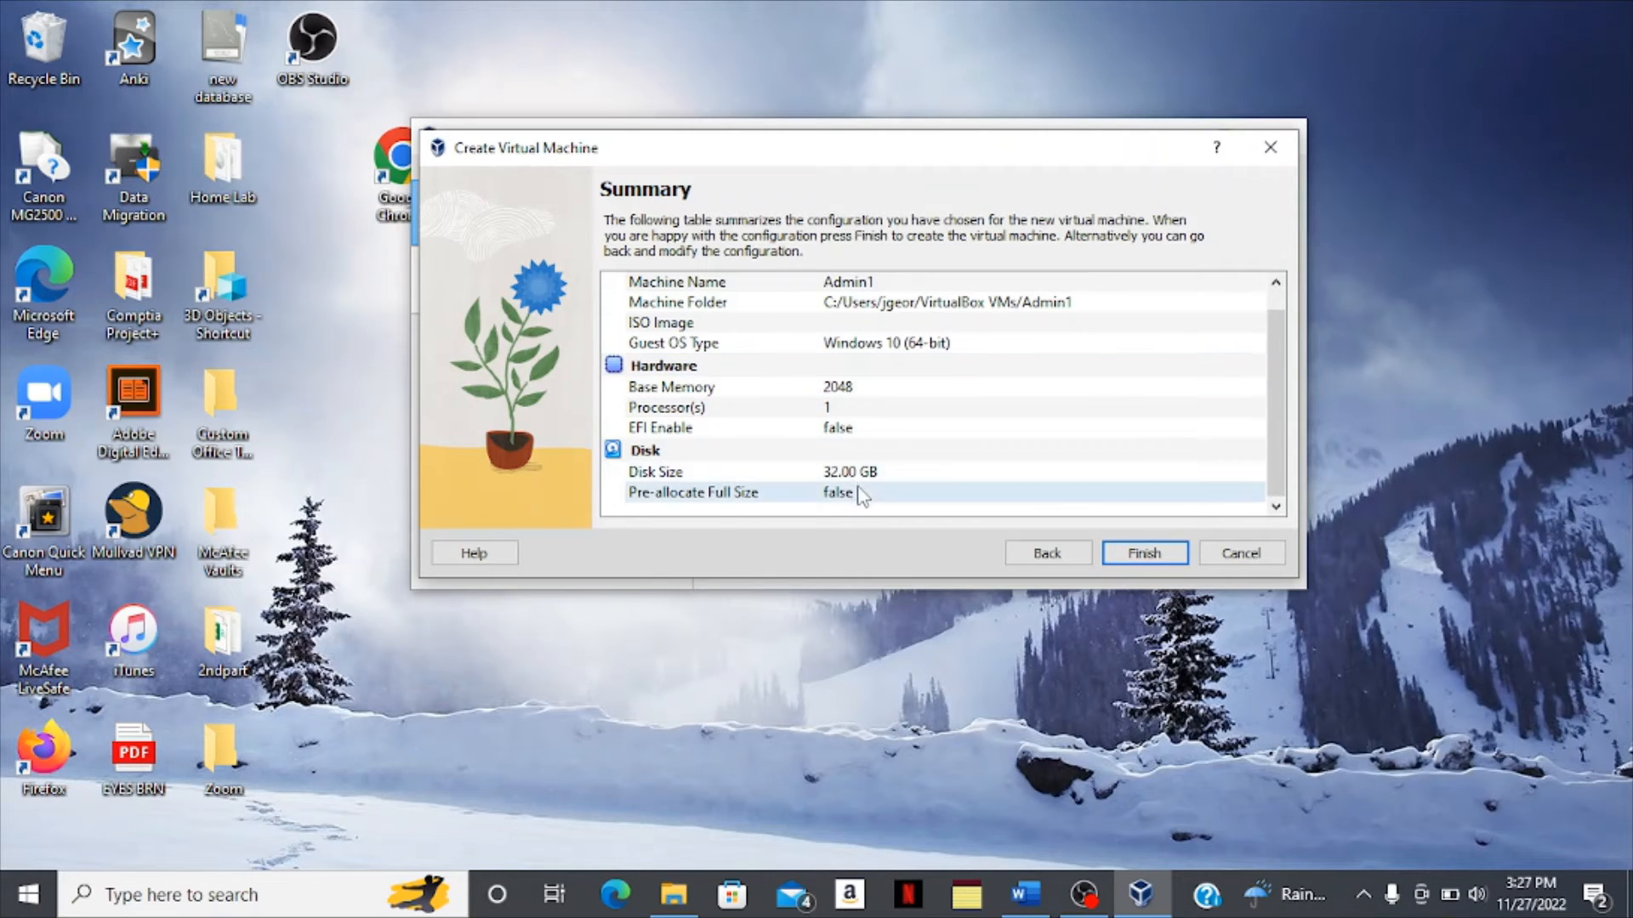
left_click(1145, 553)
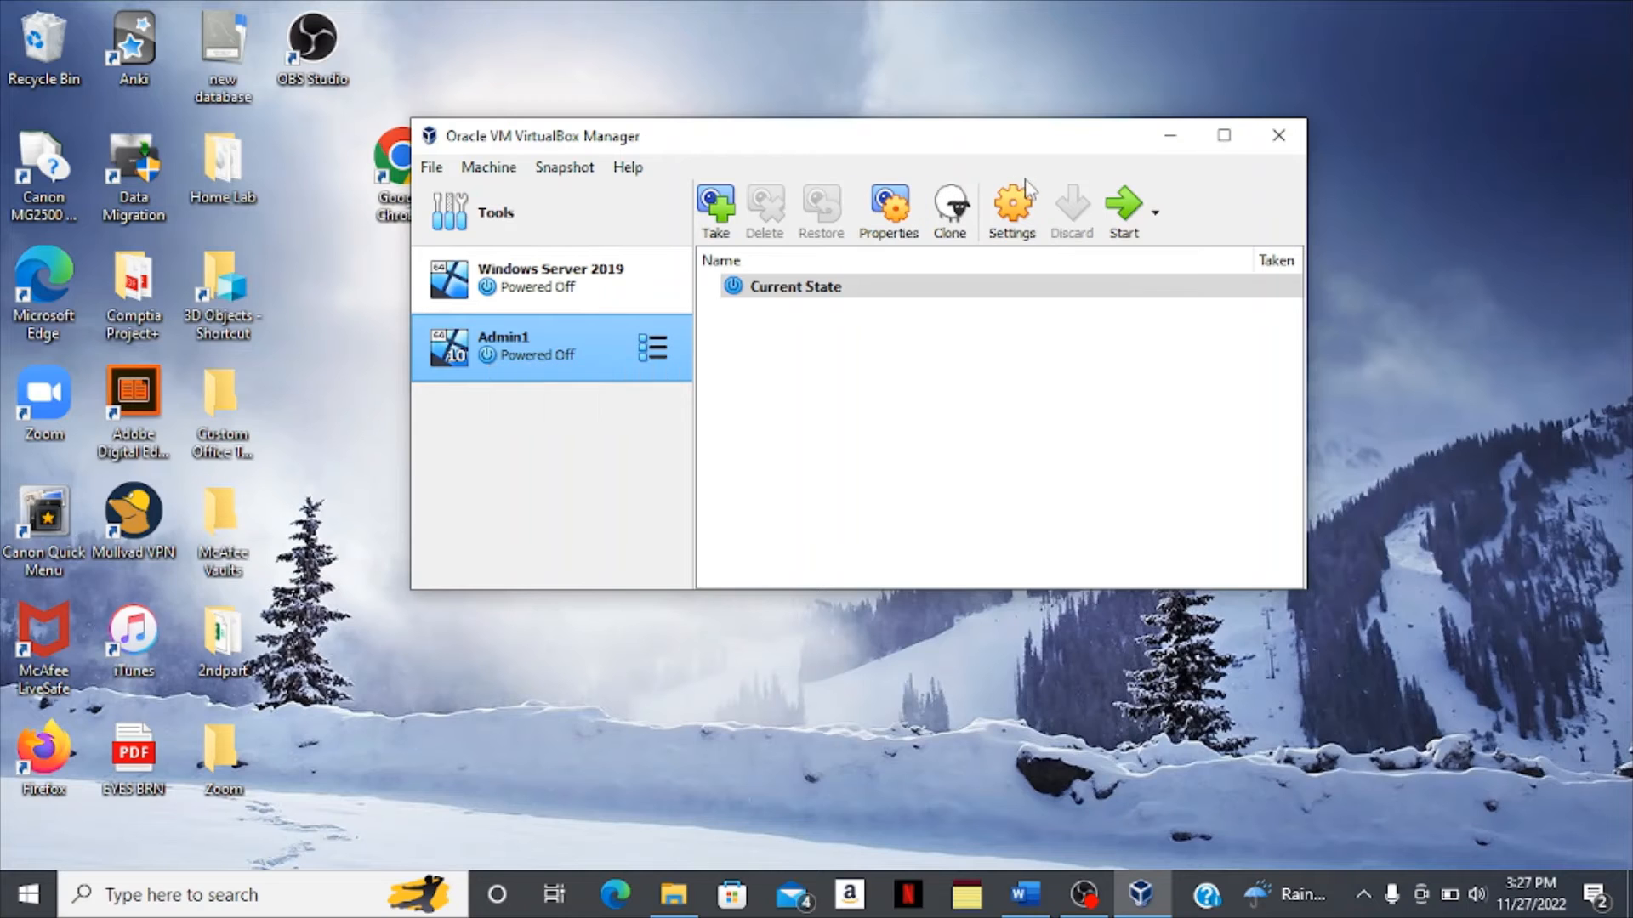
In the Admin1 machine's network settings, attach Adapter 1 to Internal Network.
left_click(1016, 209)
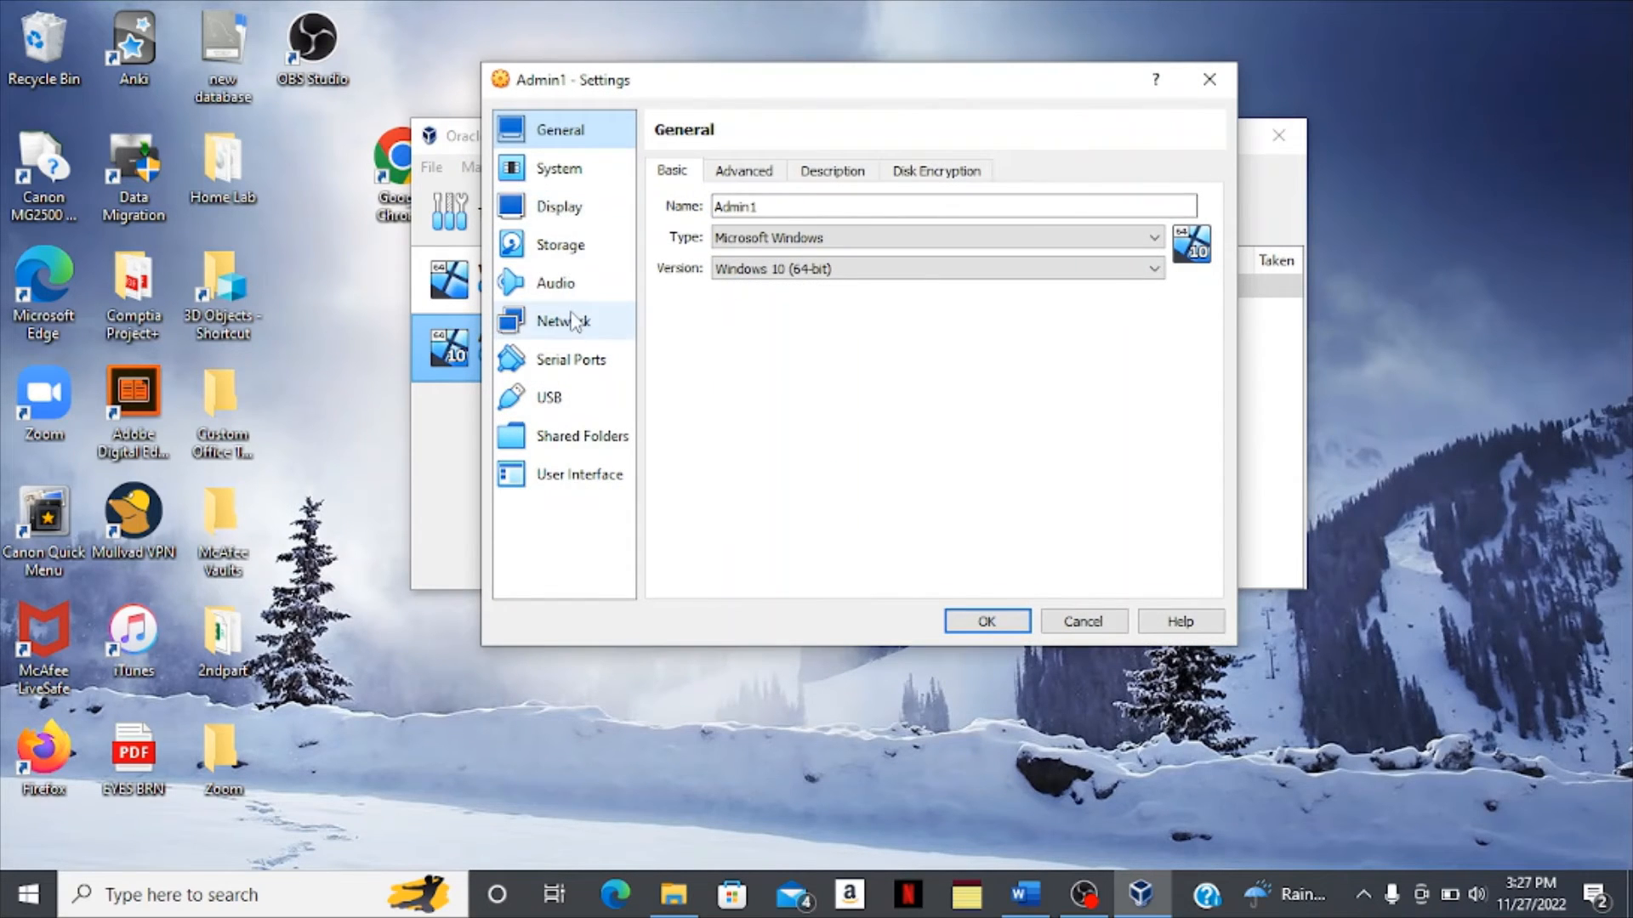
left_click(573, 322)
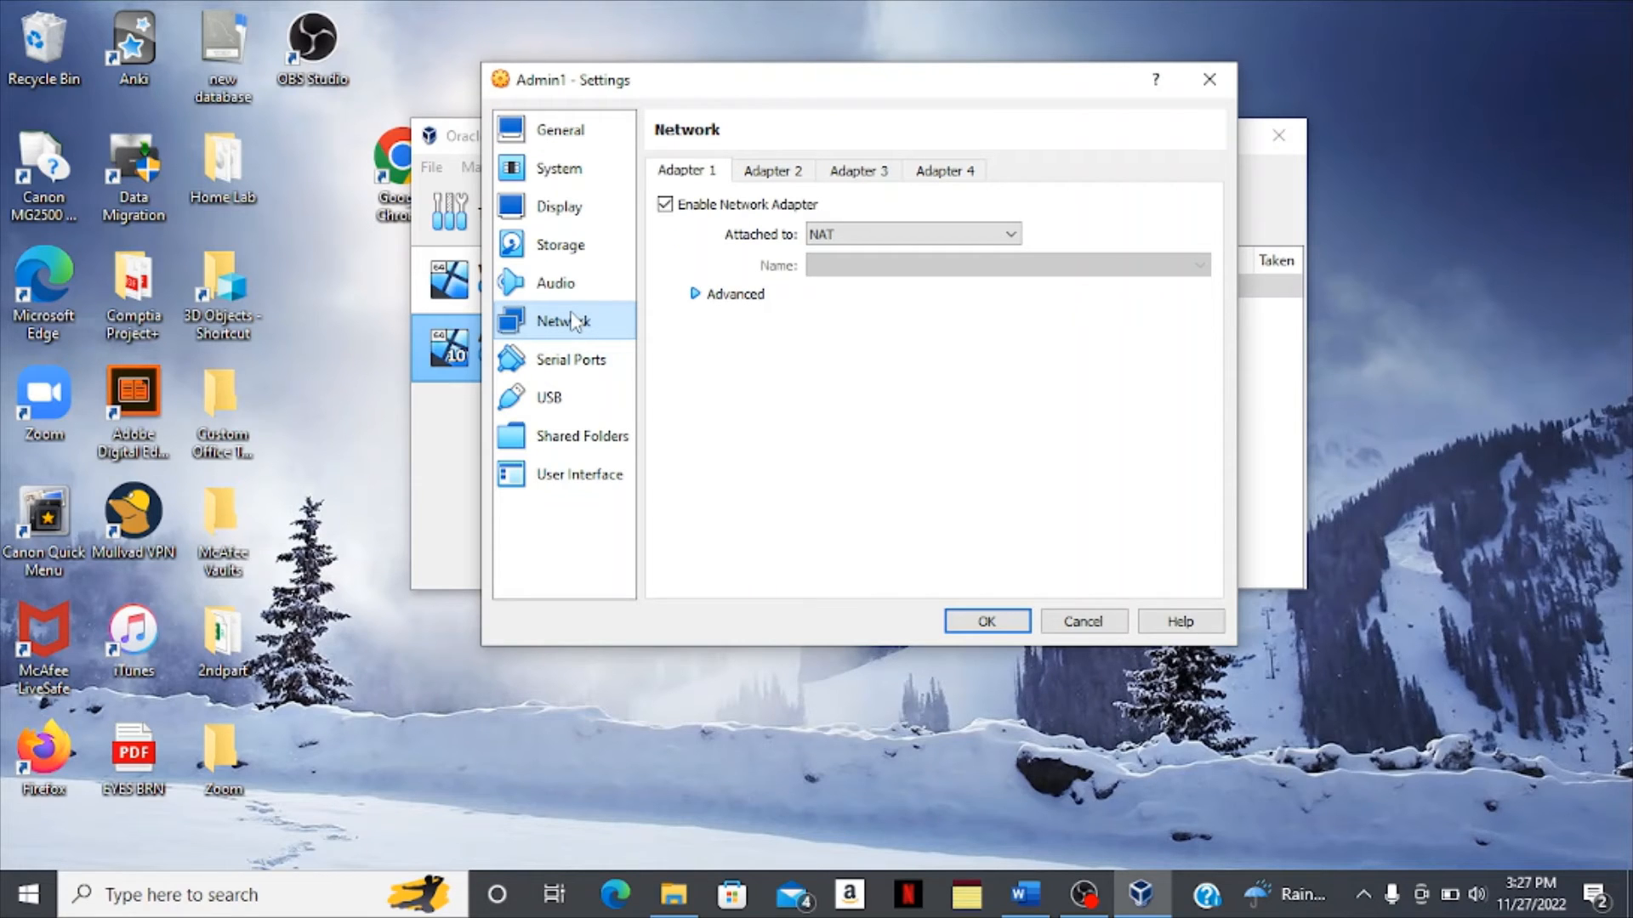
left_click(883, 234)
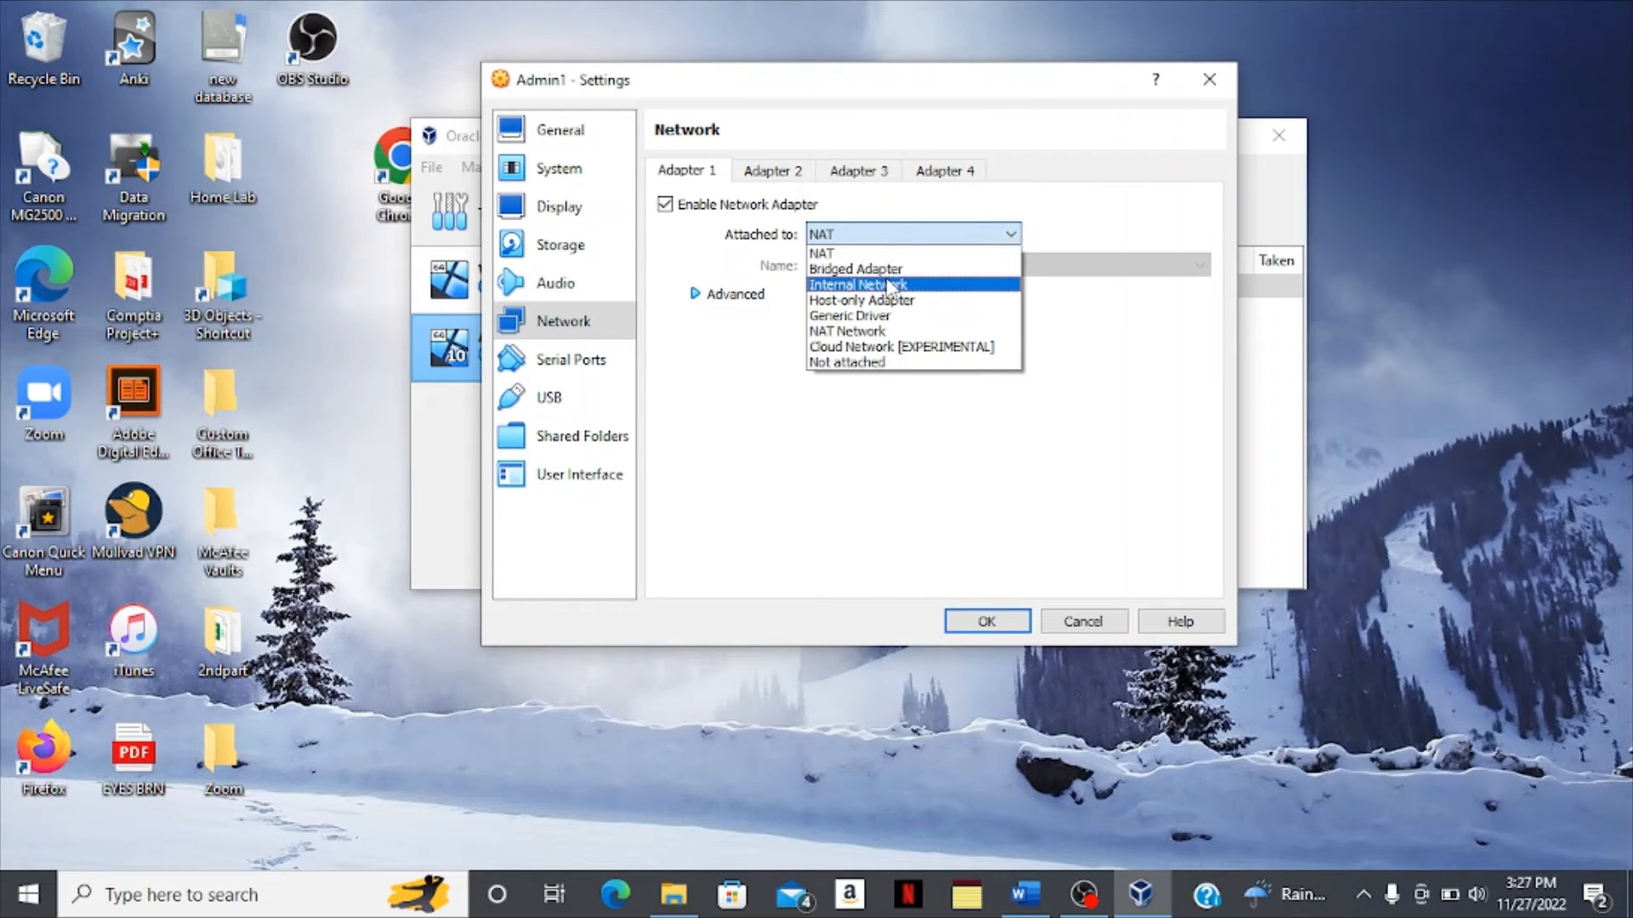
left_click(886, 280)
left_click(886, 275)
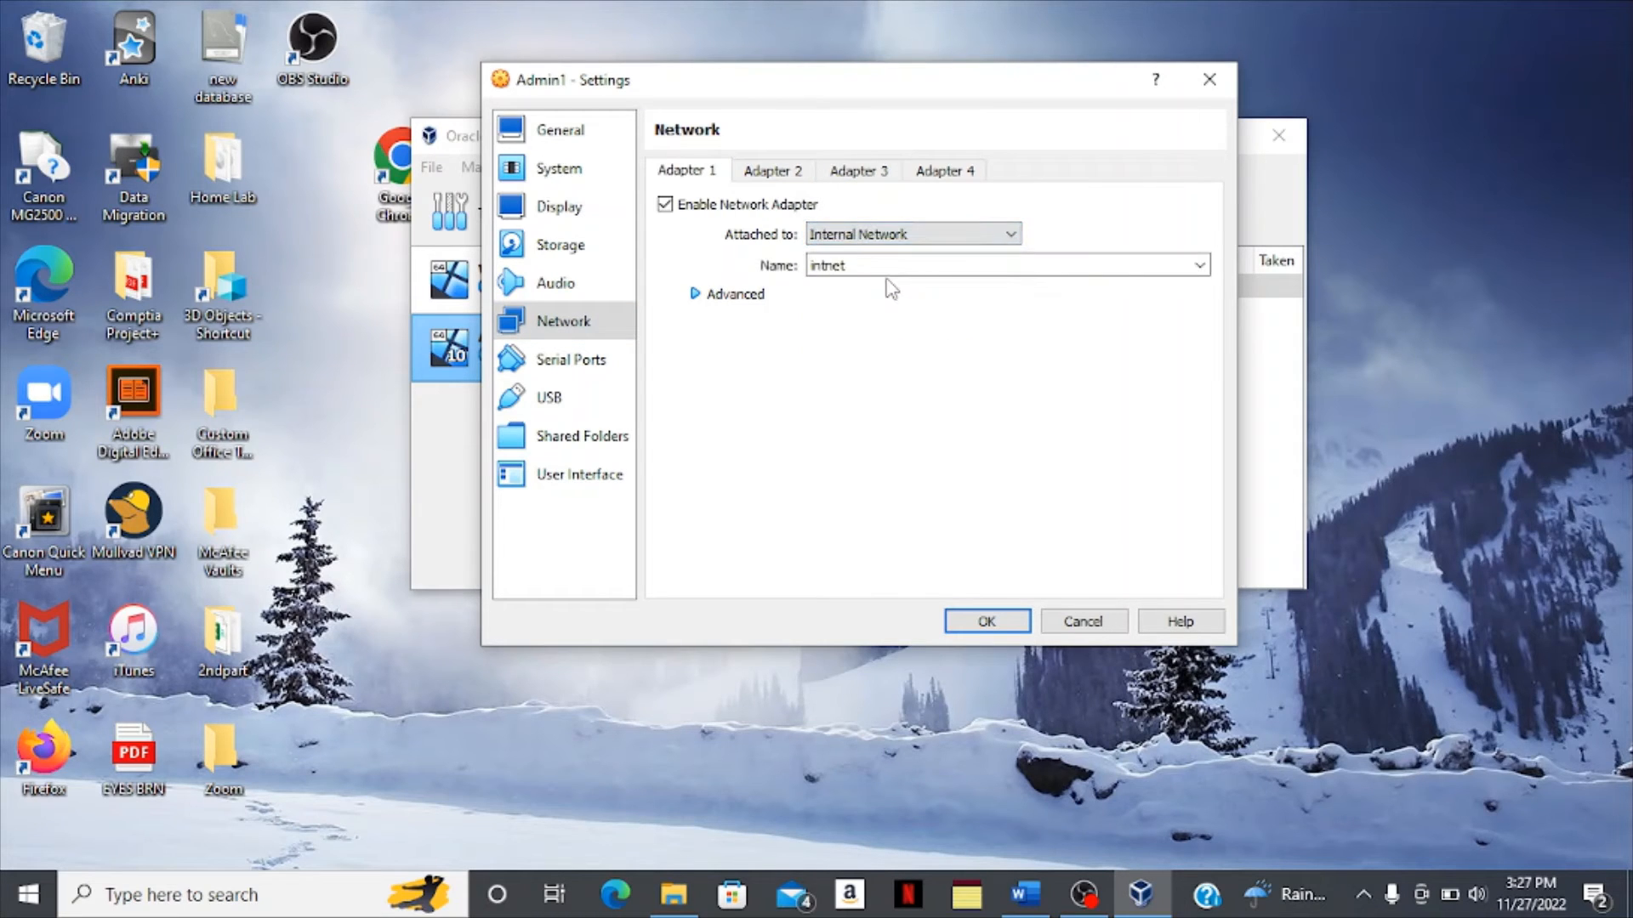
Enable Admin1's network Adapter 2 and attach it as a Bridged Adapter using the Realtek RTL8723DE 802.11b/g/n PCIe Adapter.
left_click(761, 174)
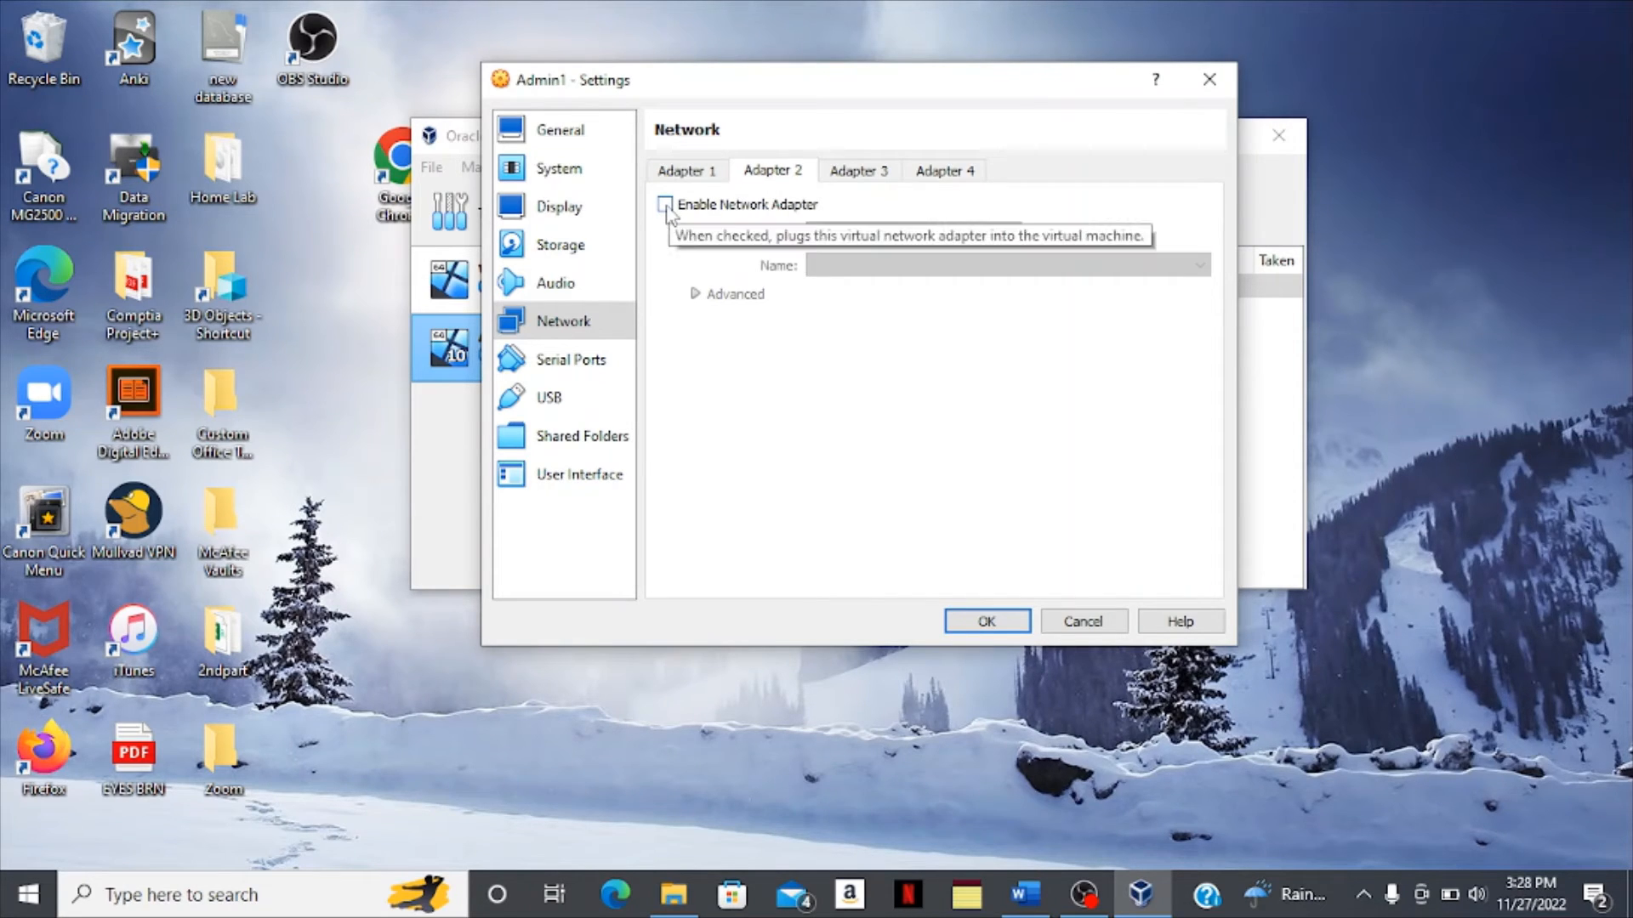
left_click(665, 205)
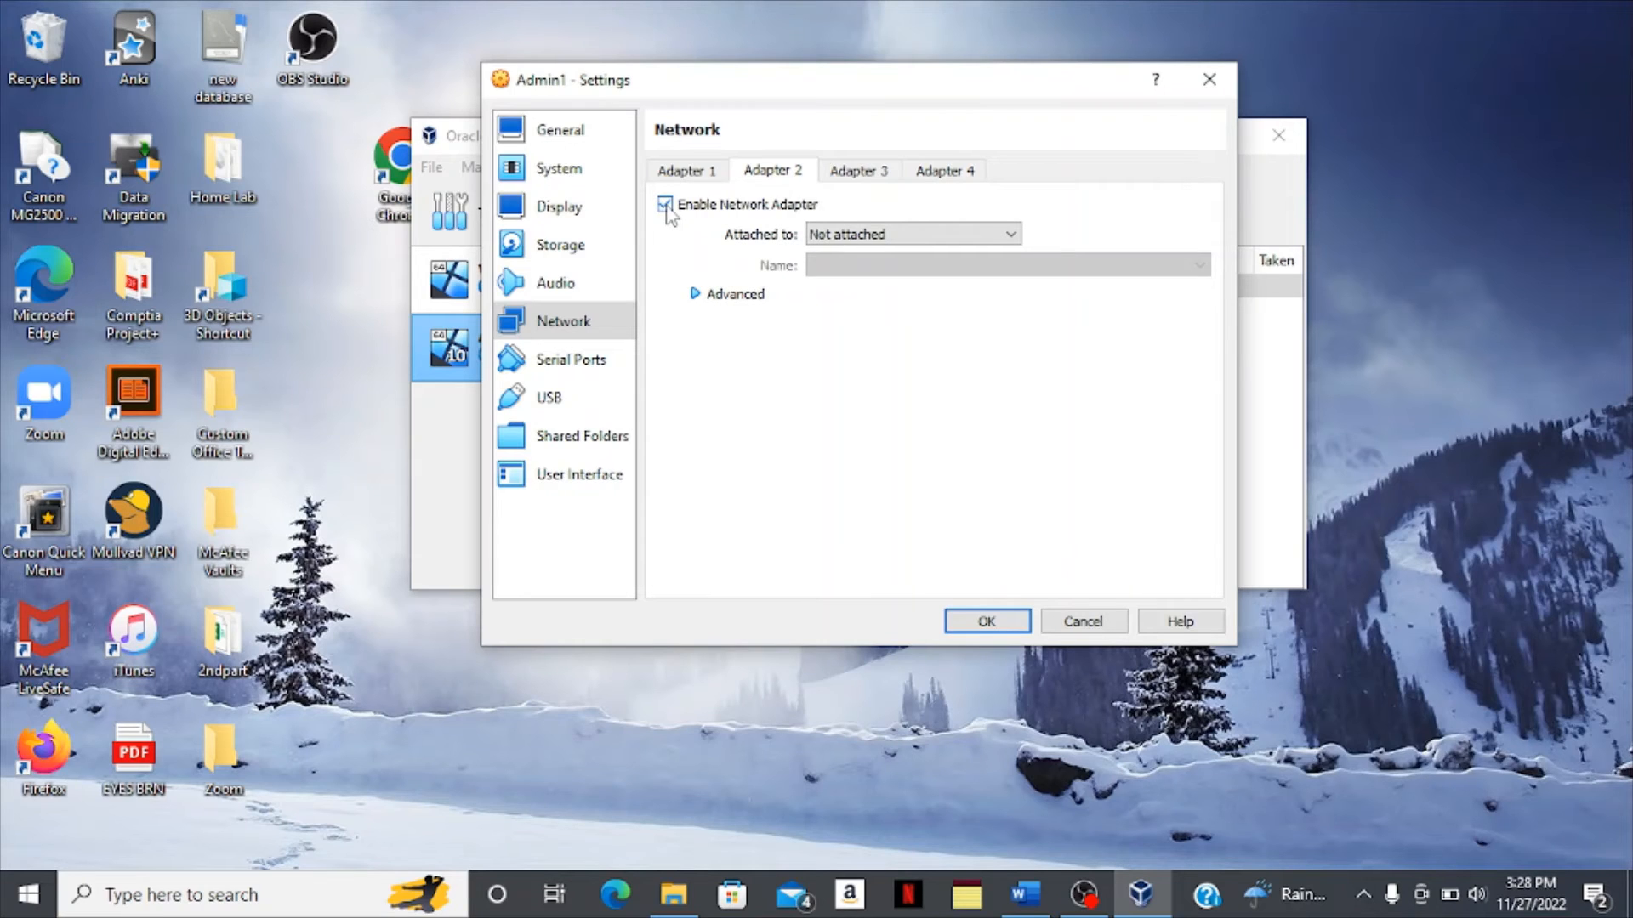
left_click(1001, 240)
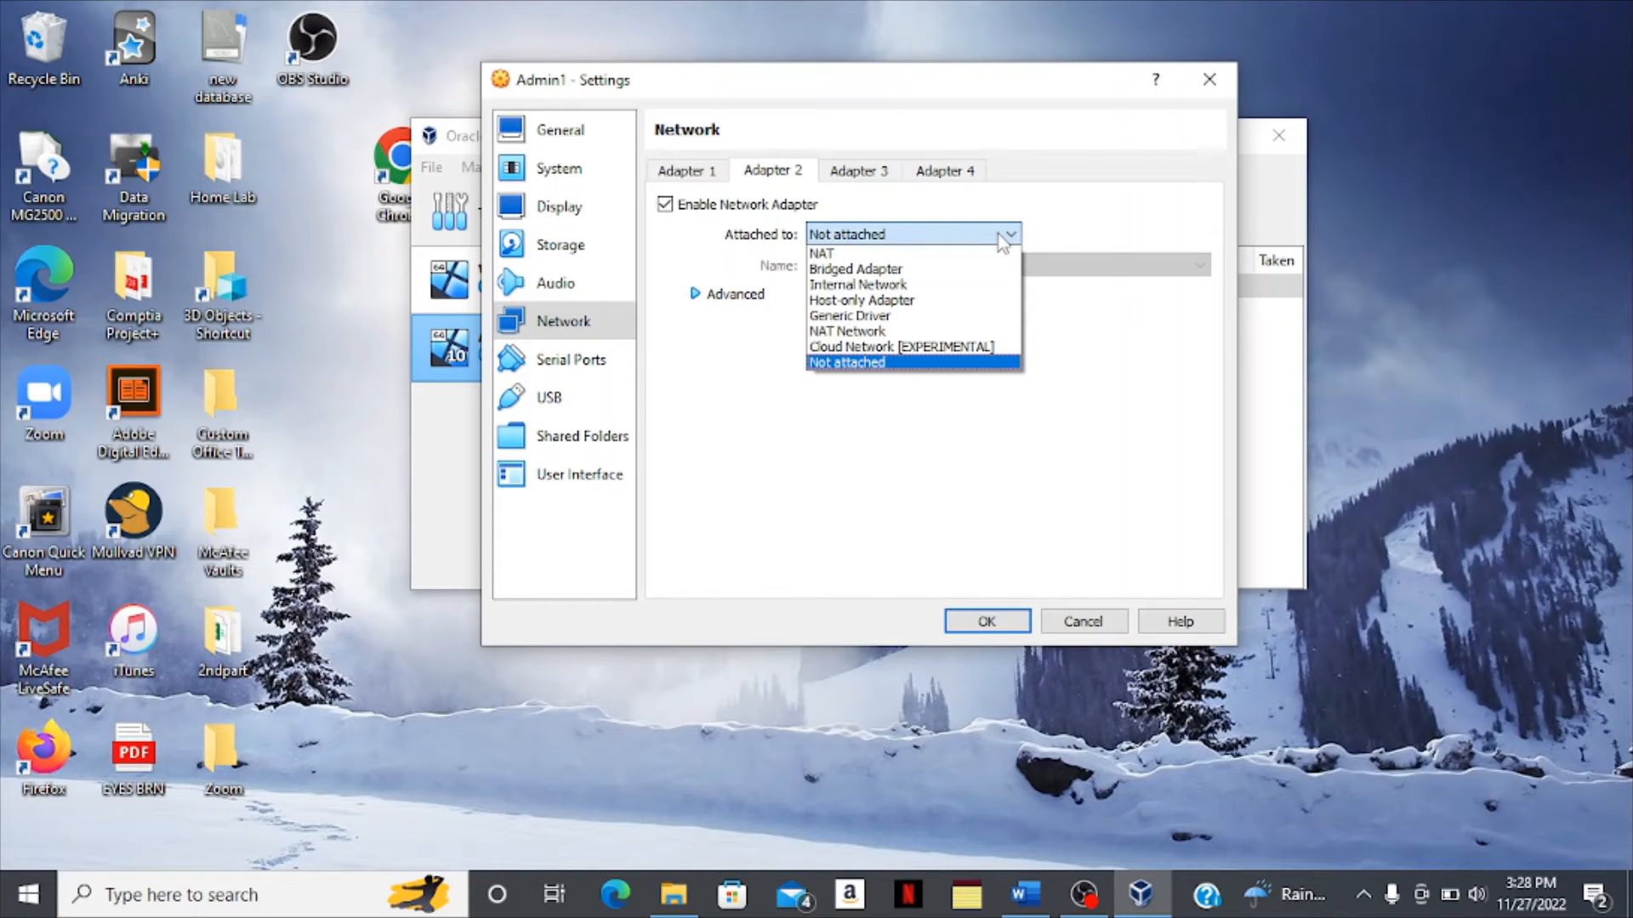
left_click(978, 269)
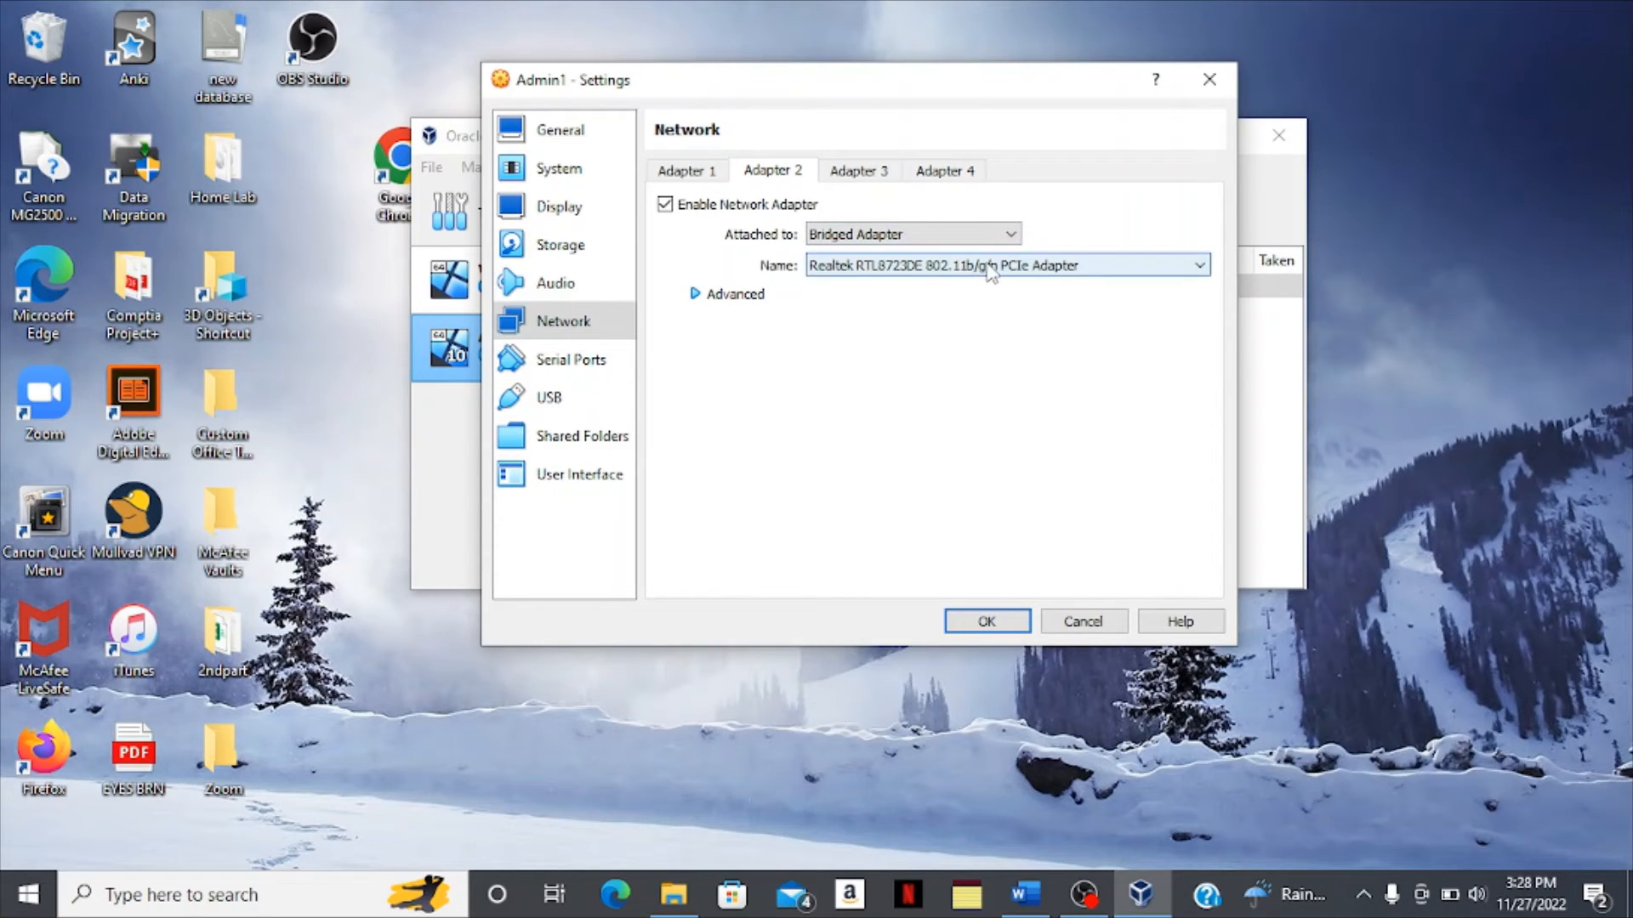
left_click(989, 268)
left_click(994, 287)
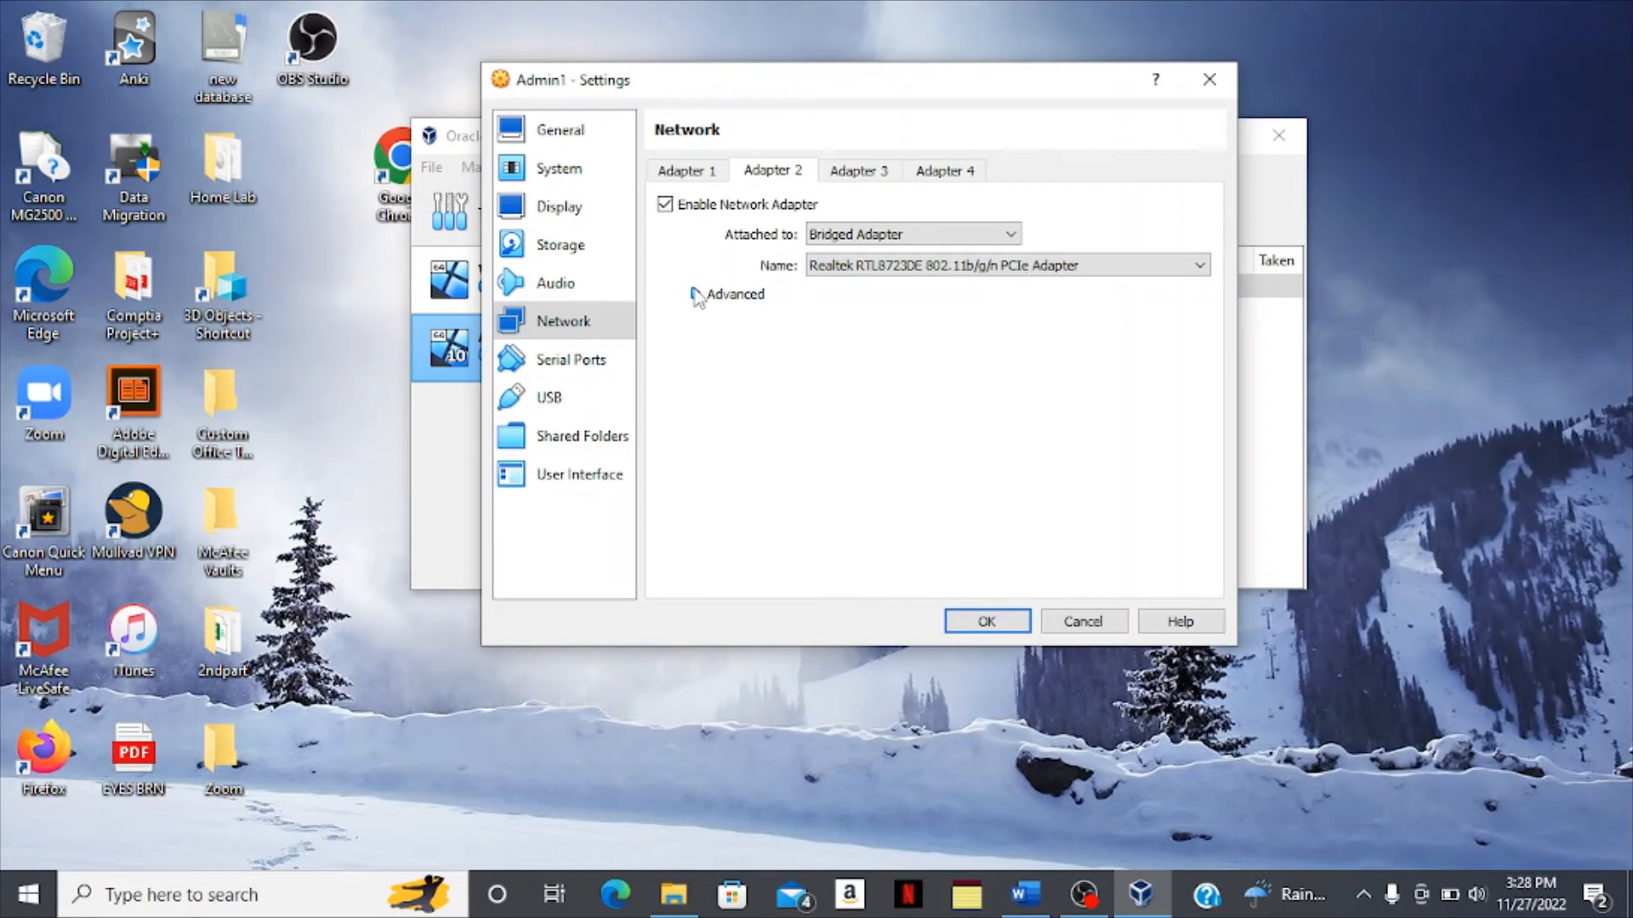
Load the Windows 10 disk image from the Home Lab folder into Admin1's empty optical drive.
left_click(563, 252)
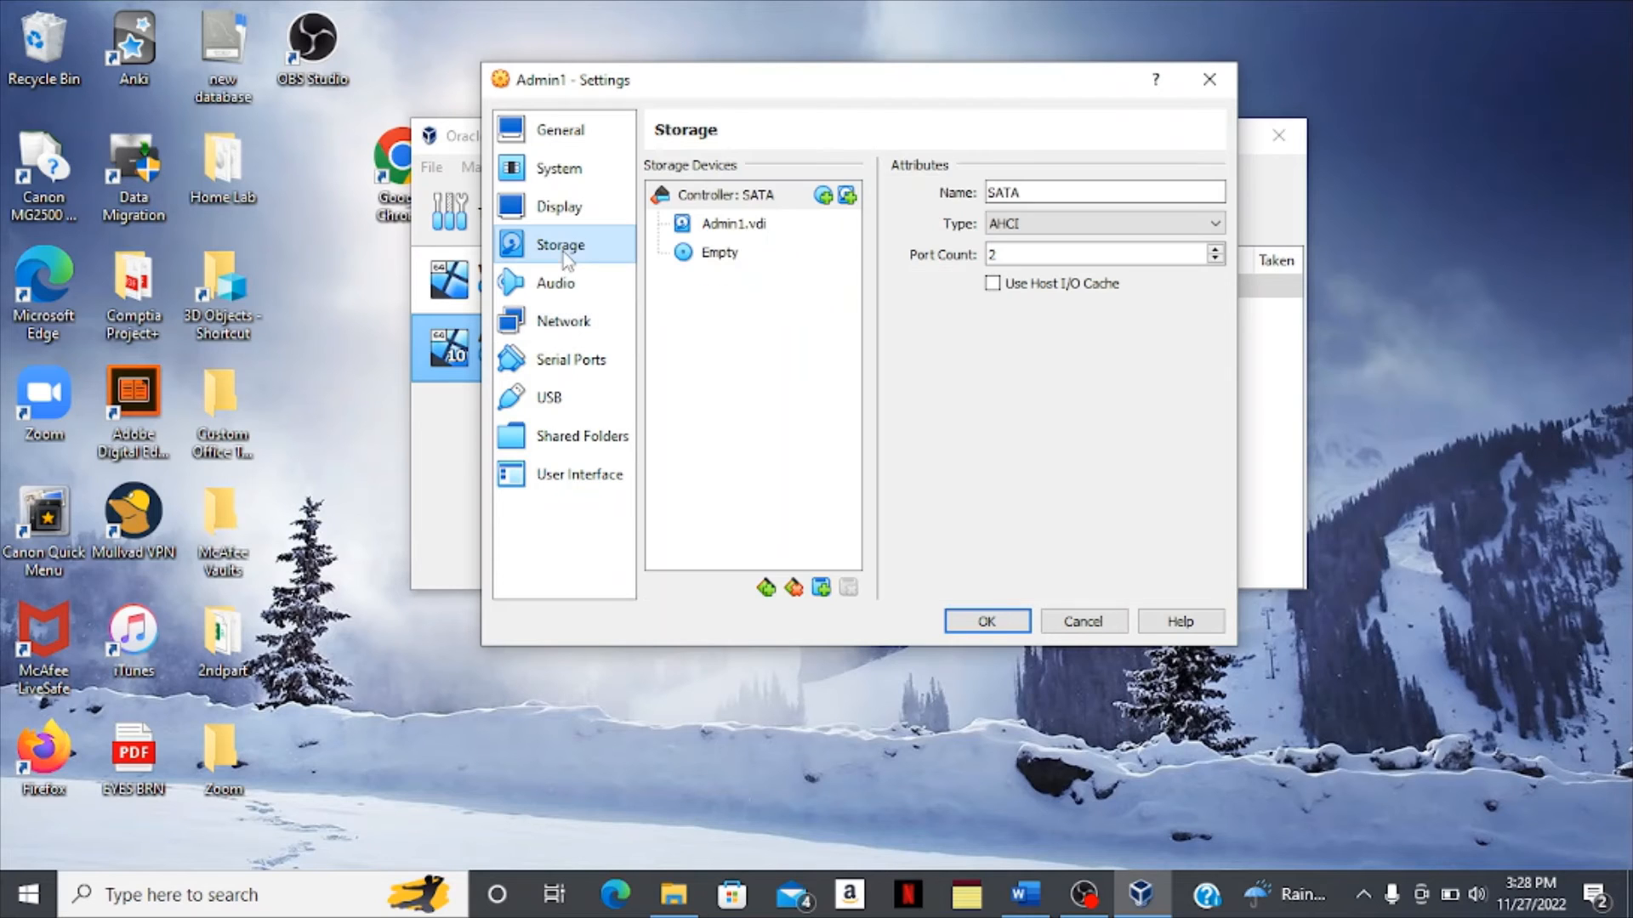
left_click(724, 255)
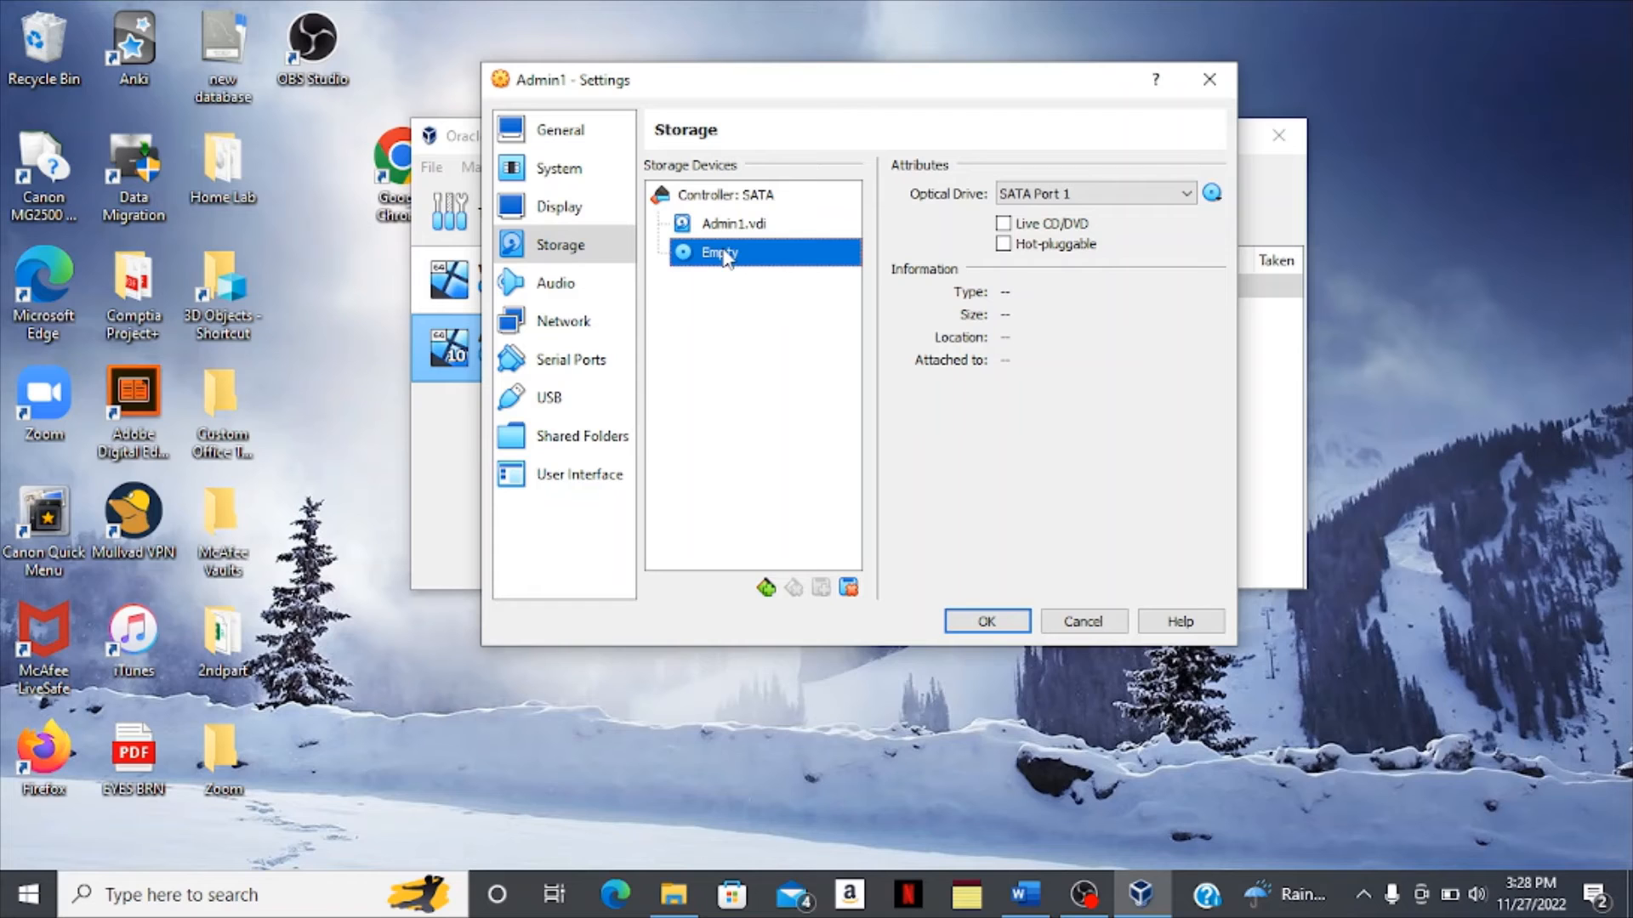
left_click(1212, 194)
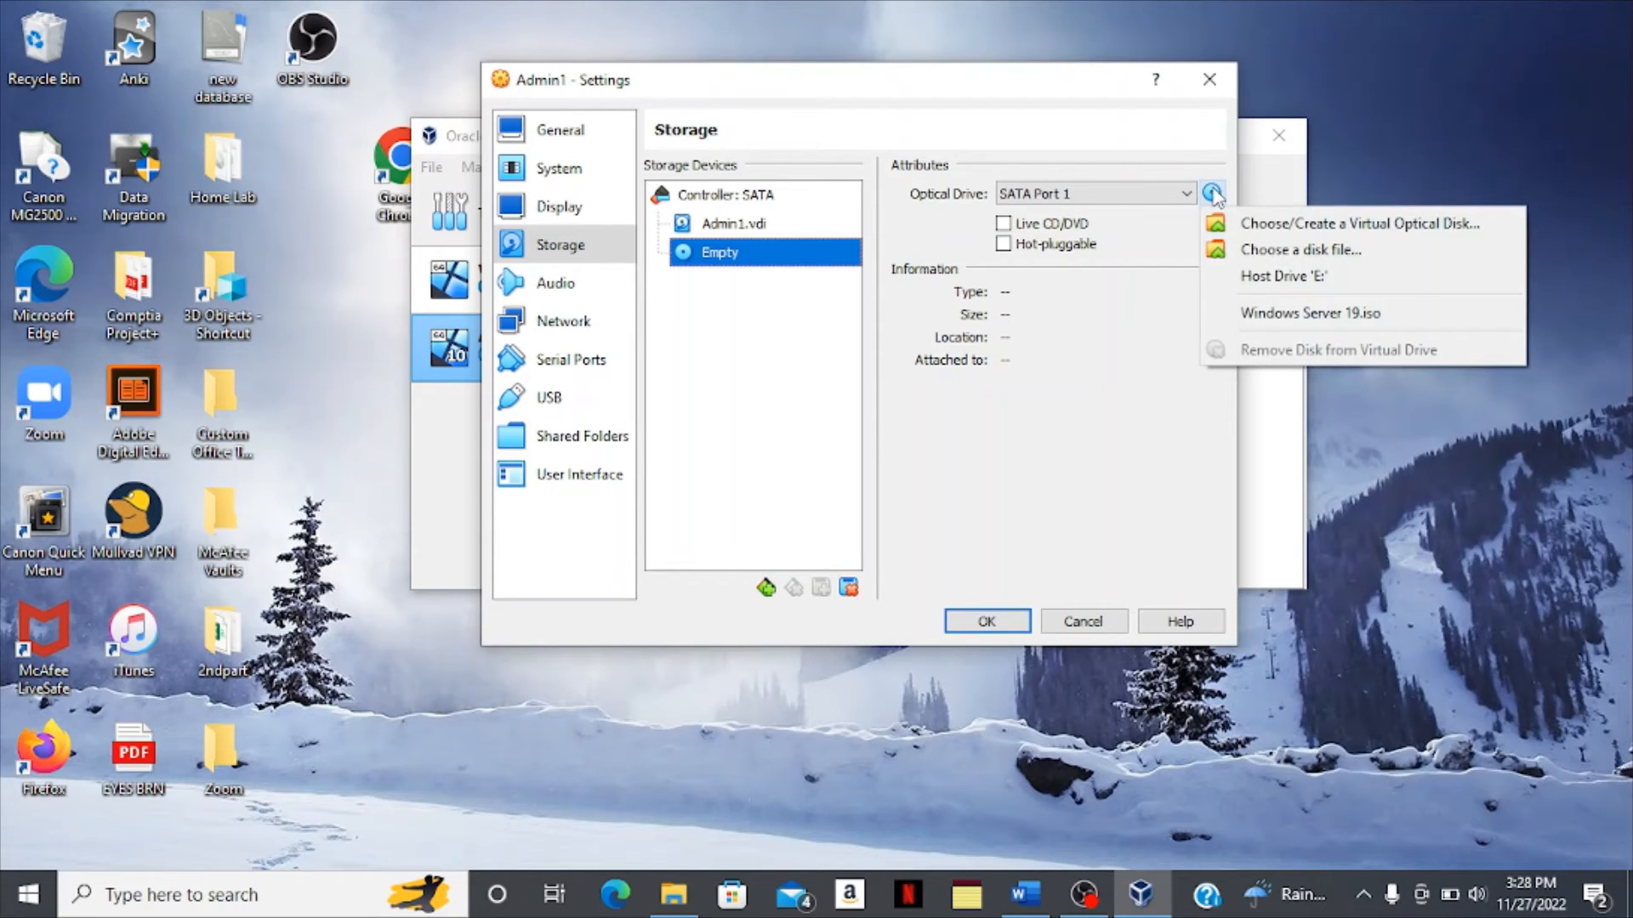
left_click(1272, 250)
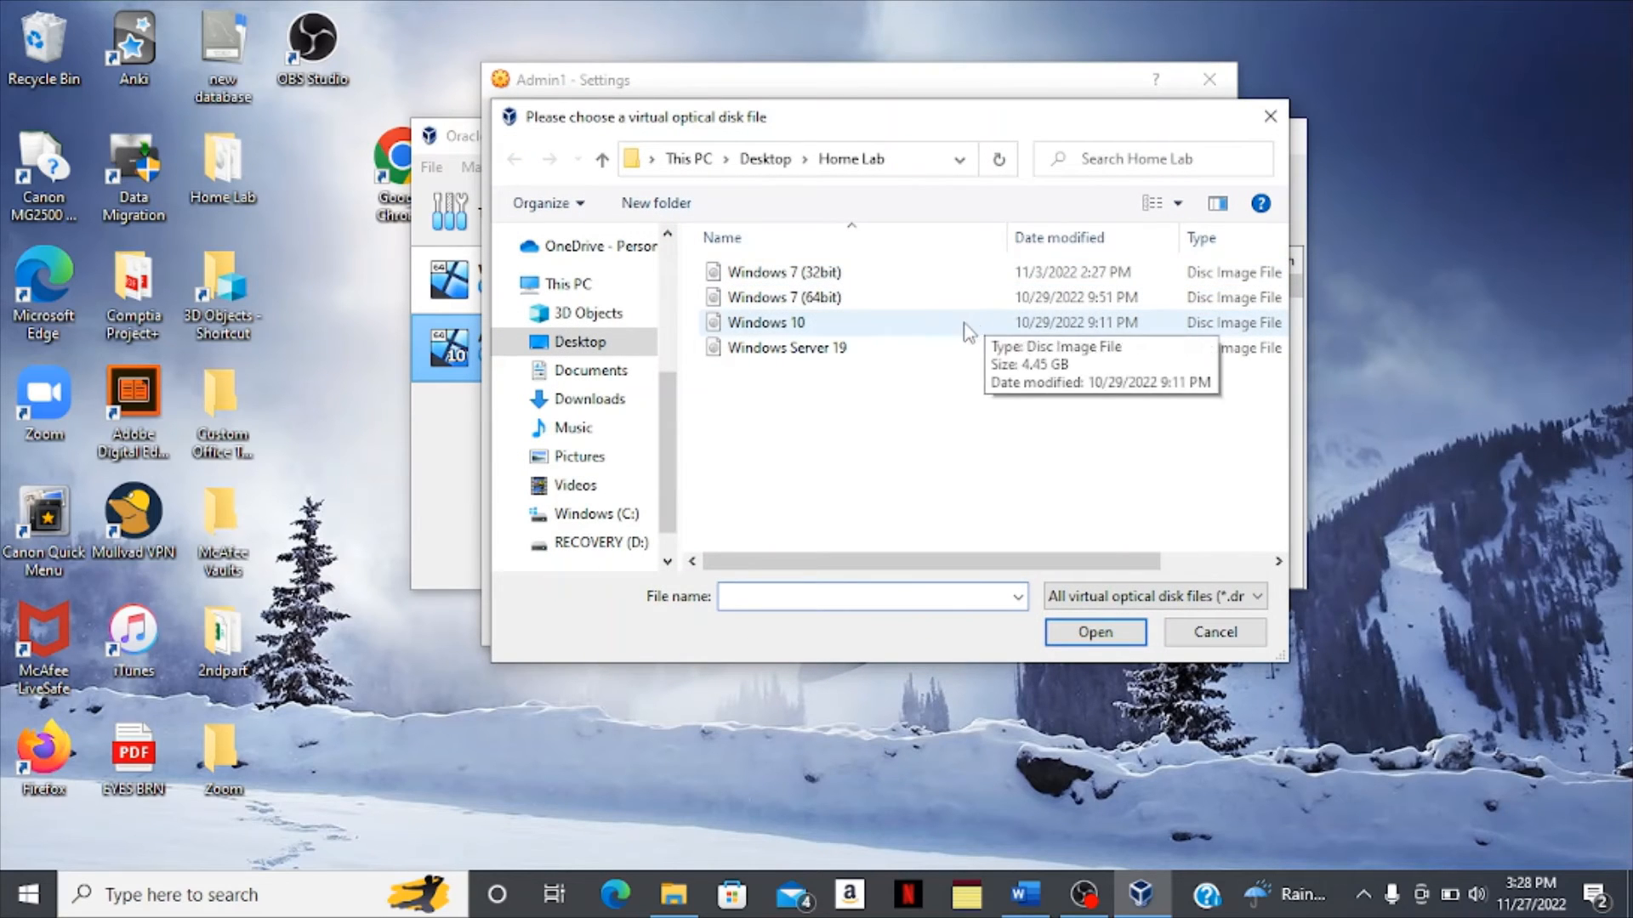
left_click(944, 325)
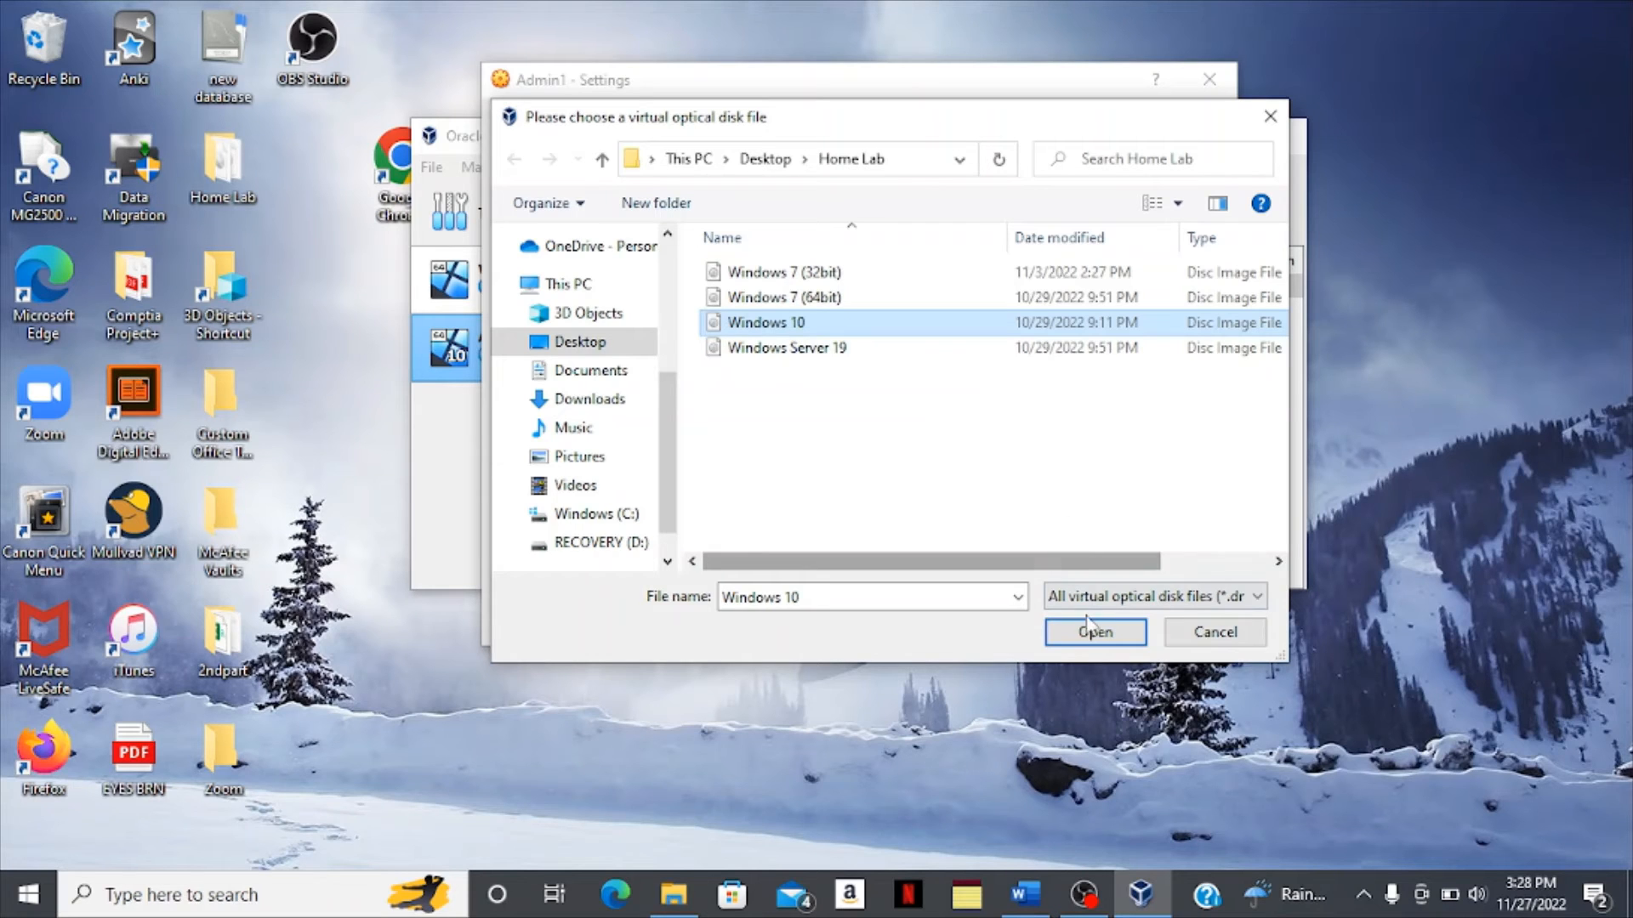
left_click(1094, 633)
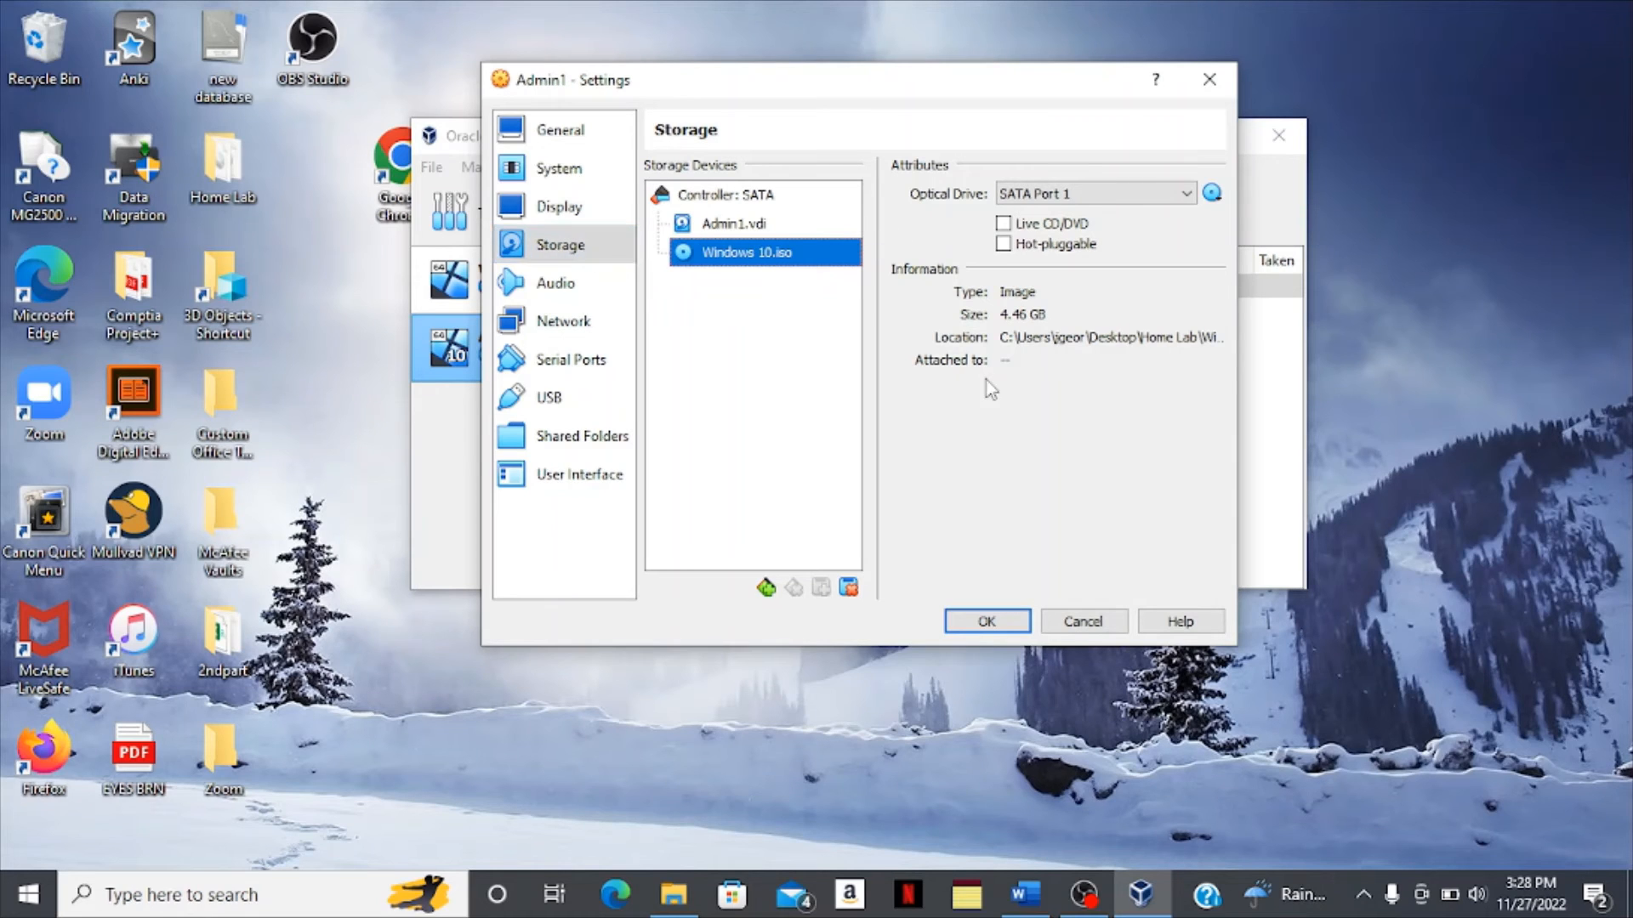
Recheck both of Admin1's network adapters and save the machine's settings.
left_click(537, 320)
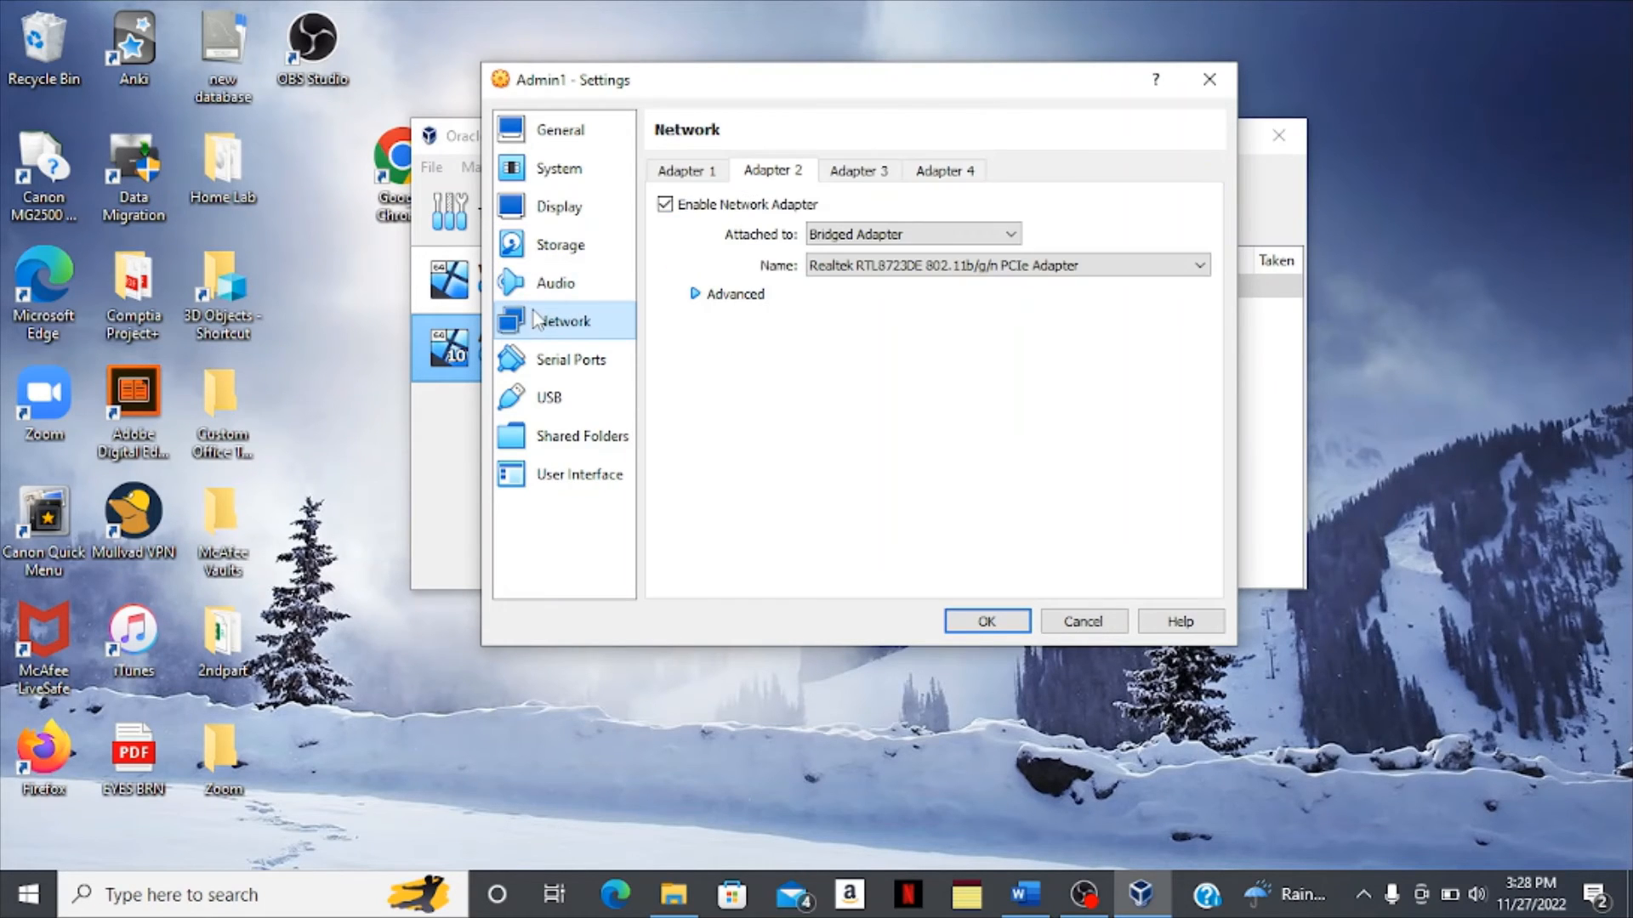
left_click(699, 174)
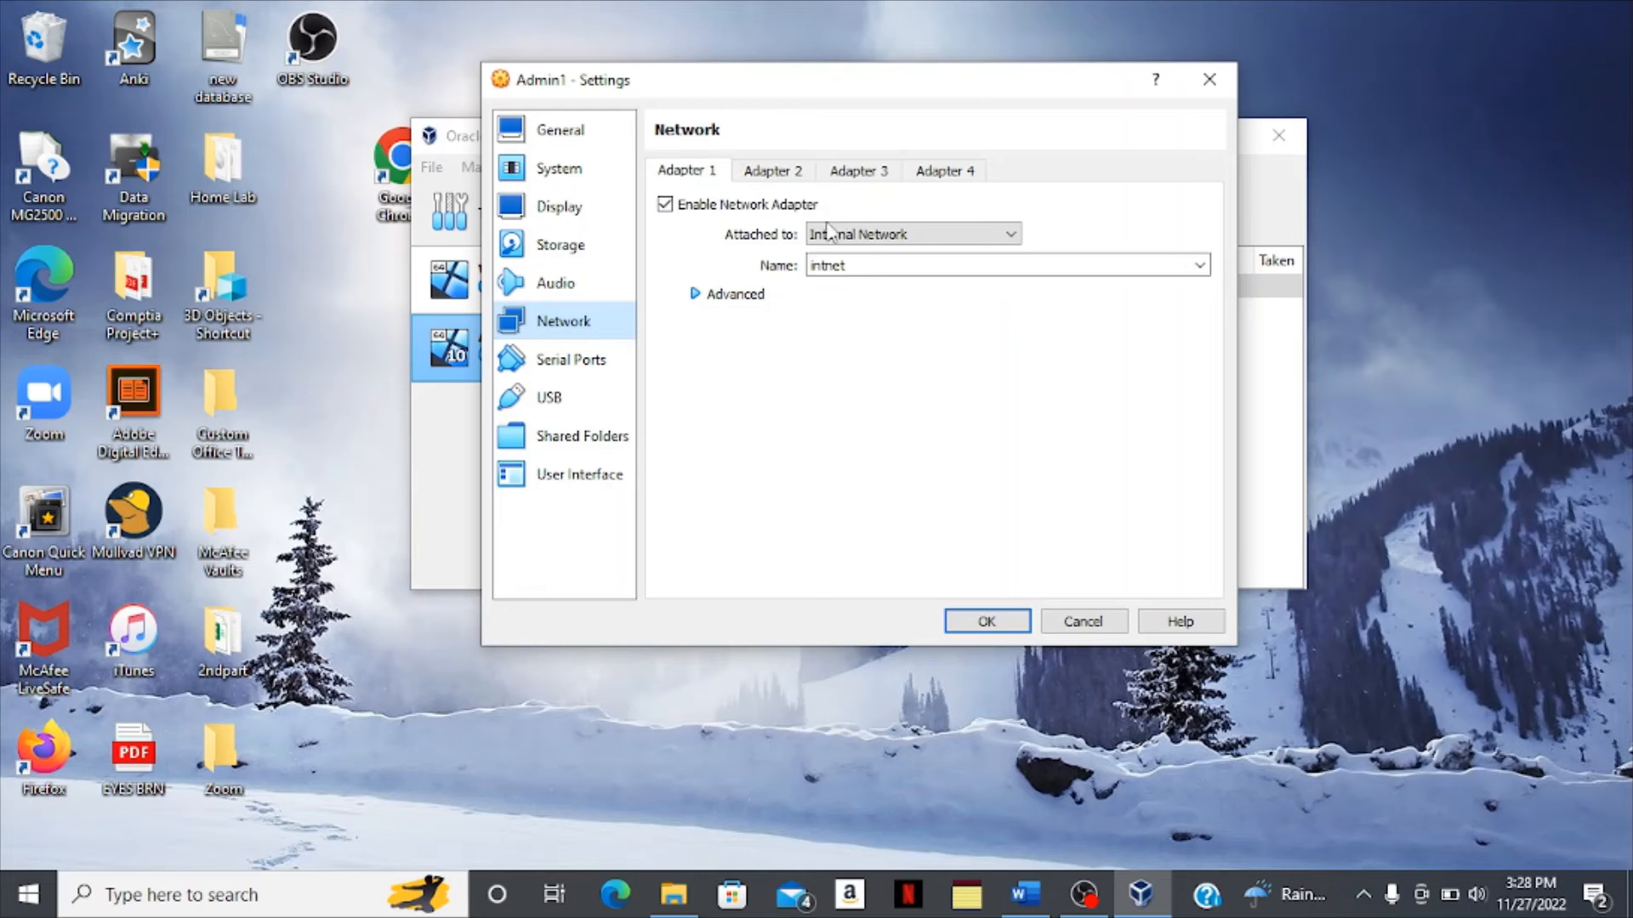
left_click(789, 174)
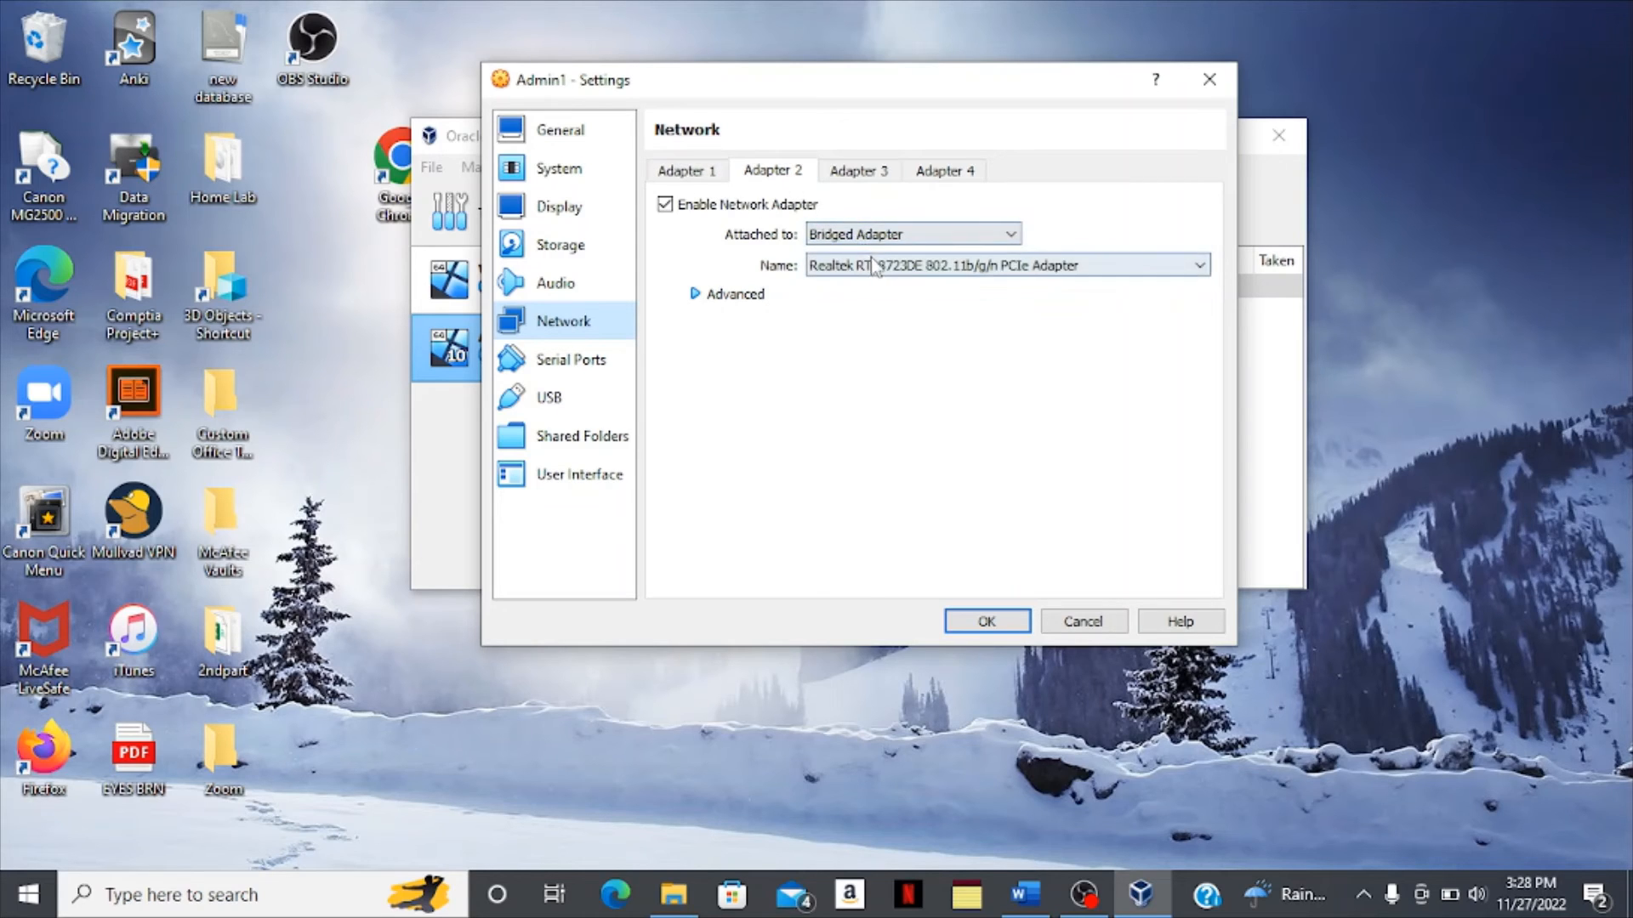
left_click(987, 621)
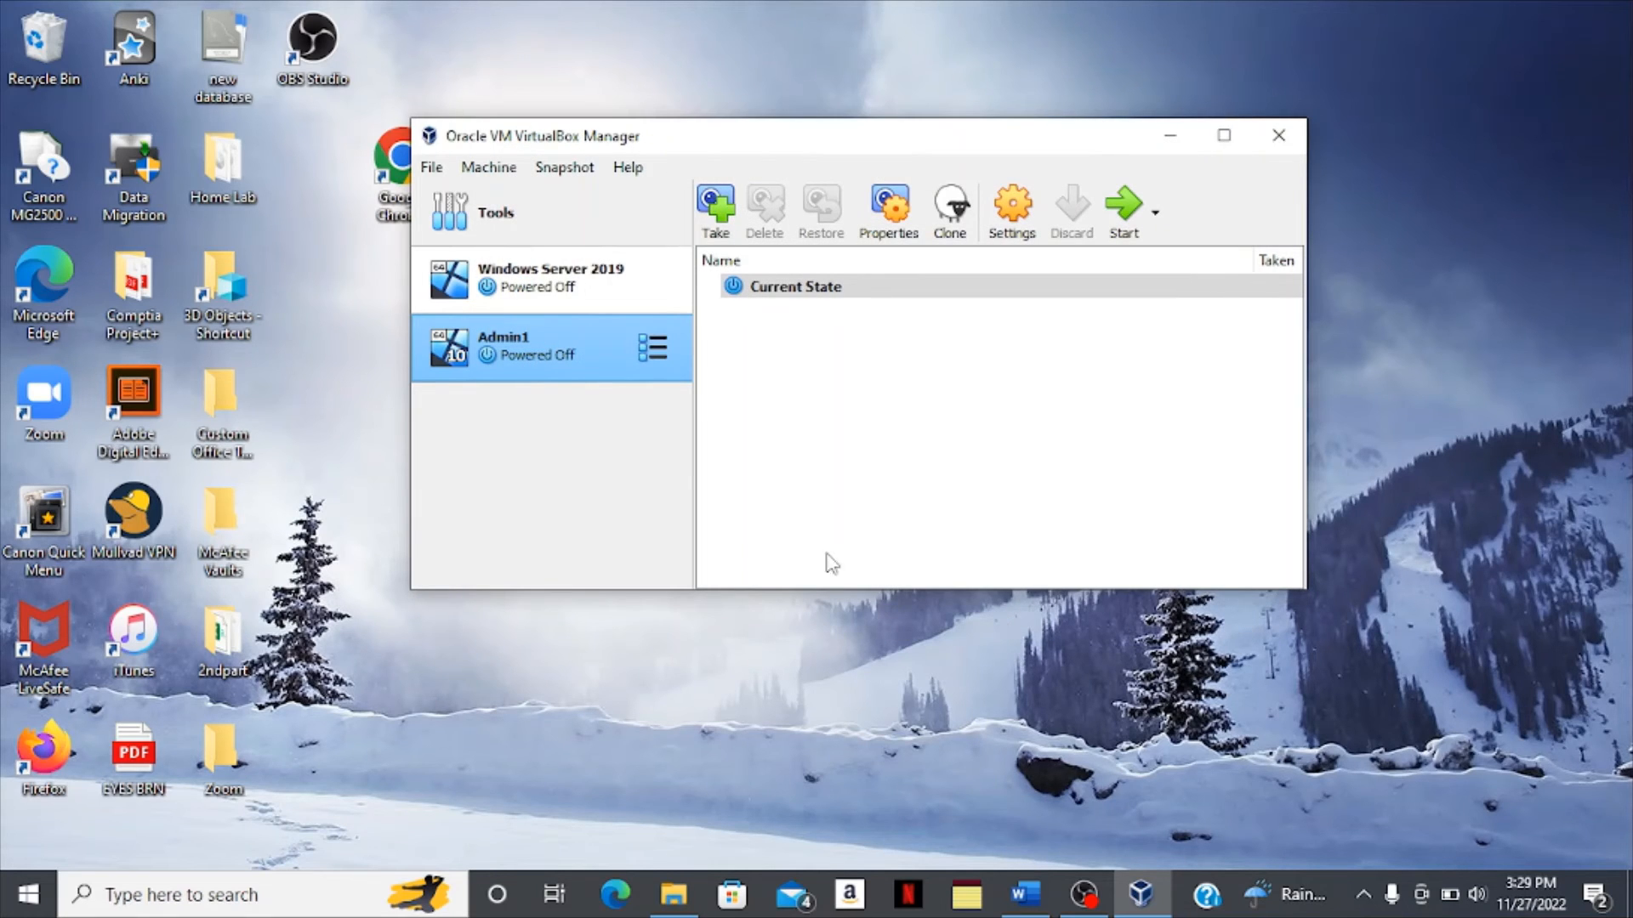
Start a new virtual machine named Client1 for Windows 10 (64-bit), keeping 2048 MB of base memory and 1 CPU.
left_click(544, 218)
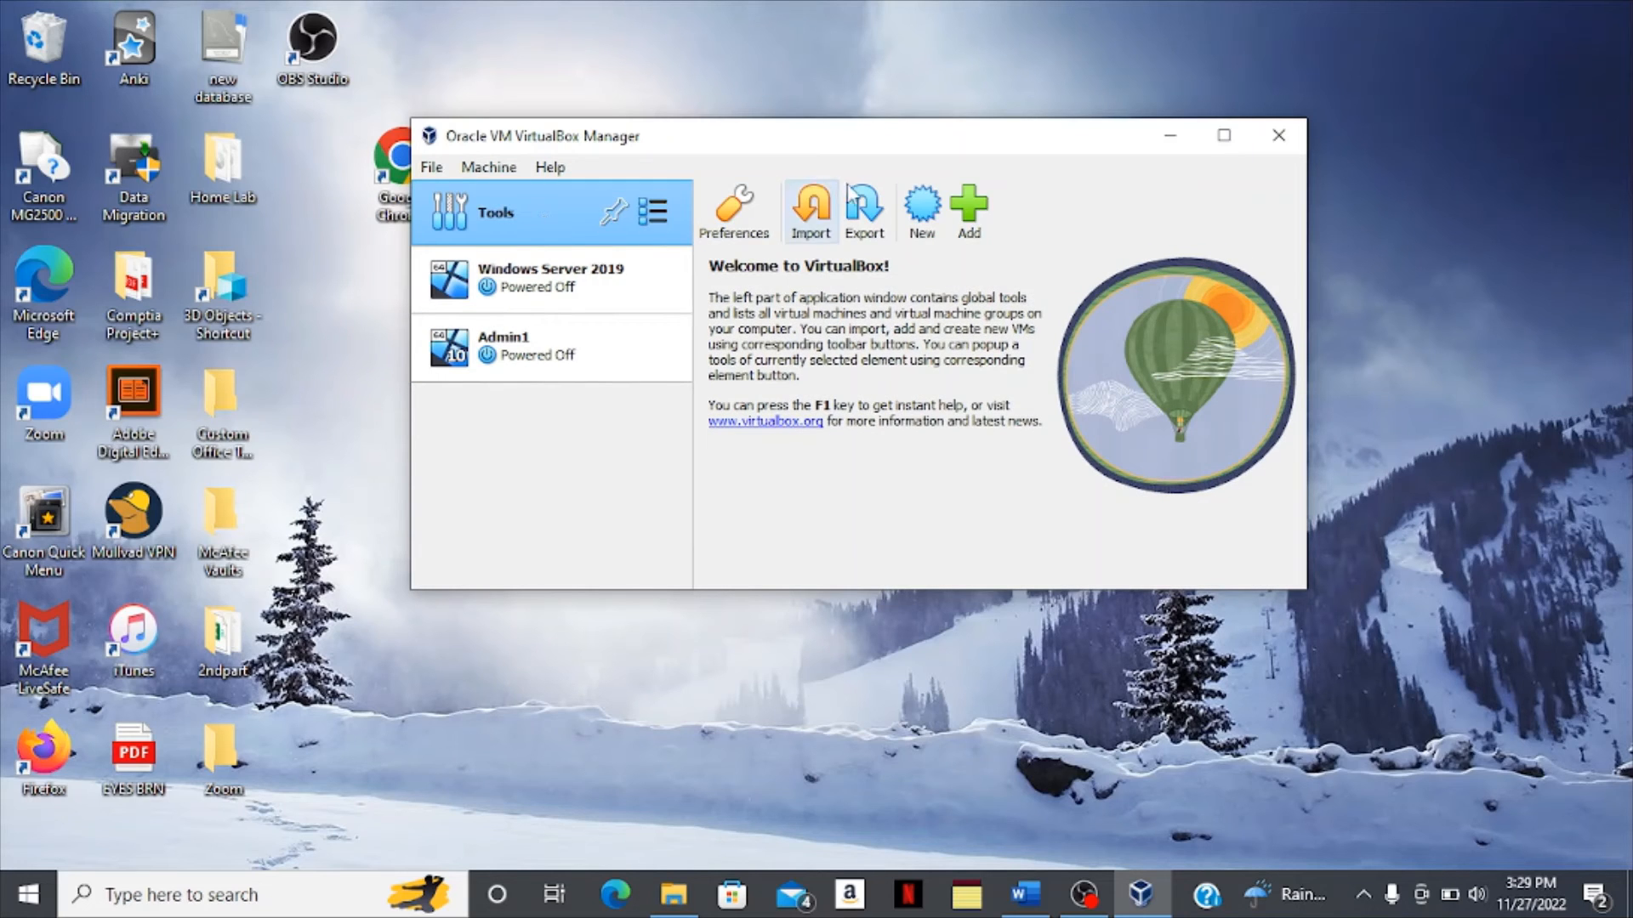
left_click(910, 204)
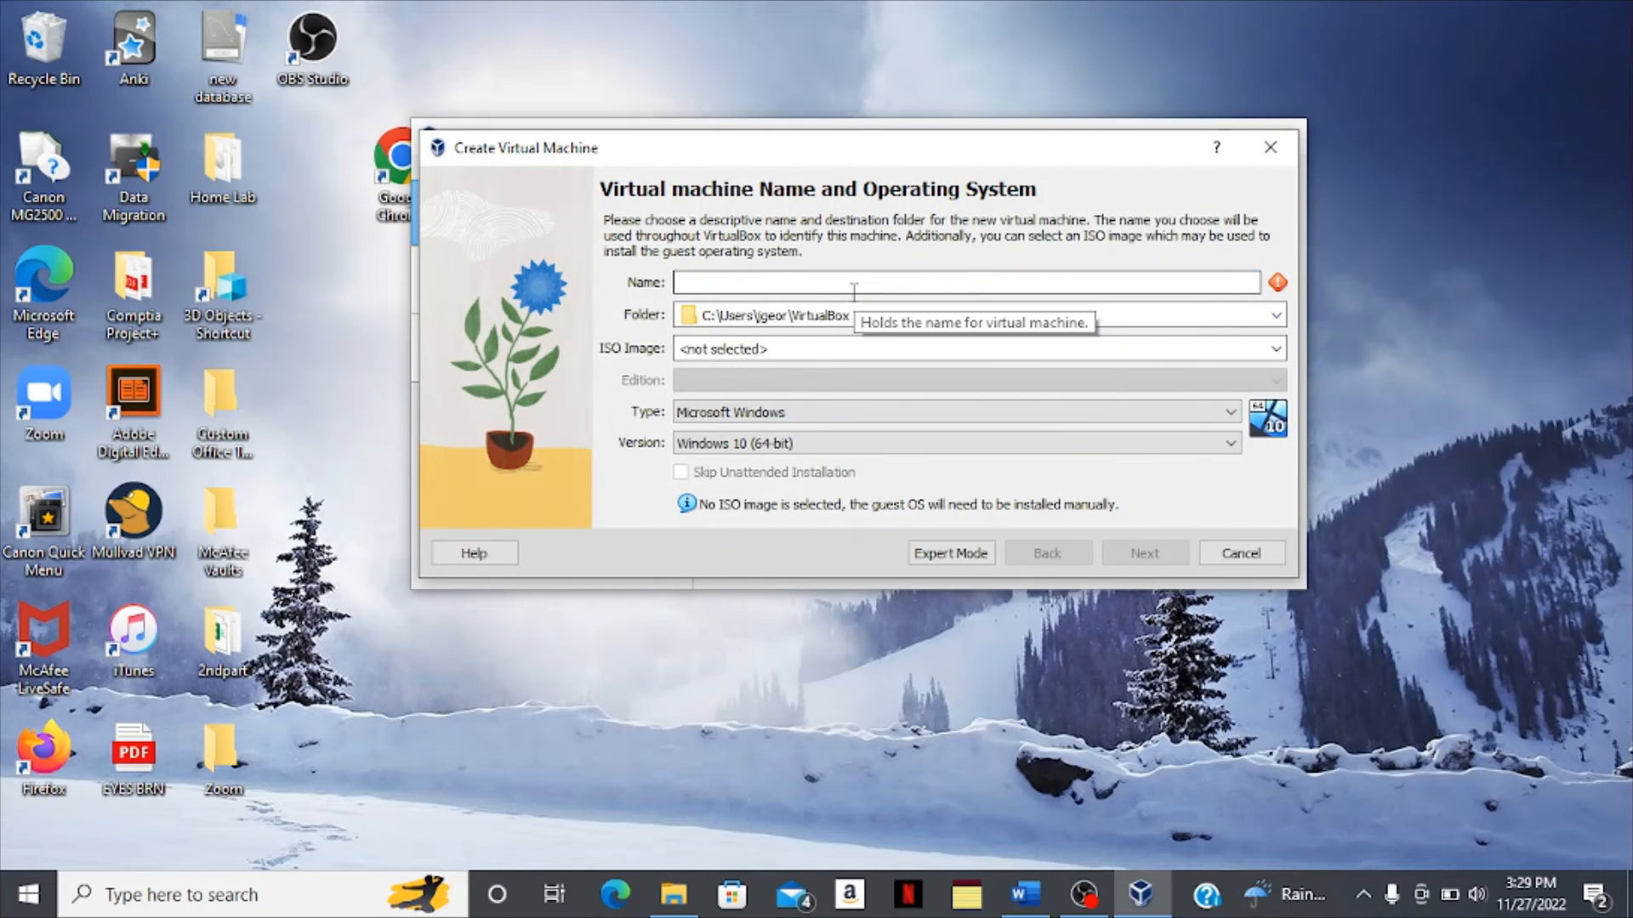
type("Client1")
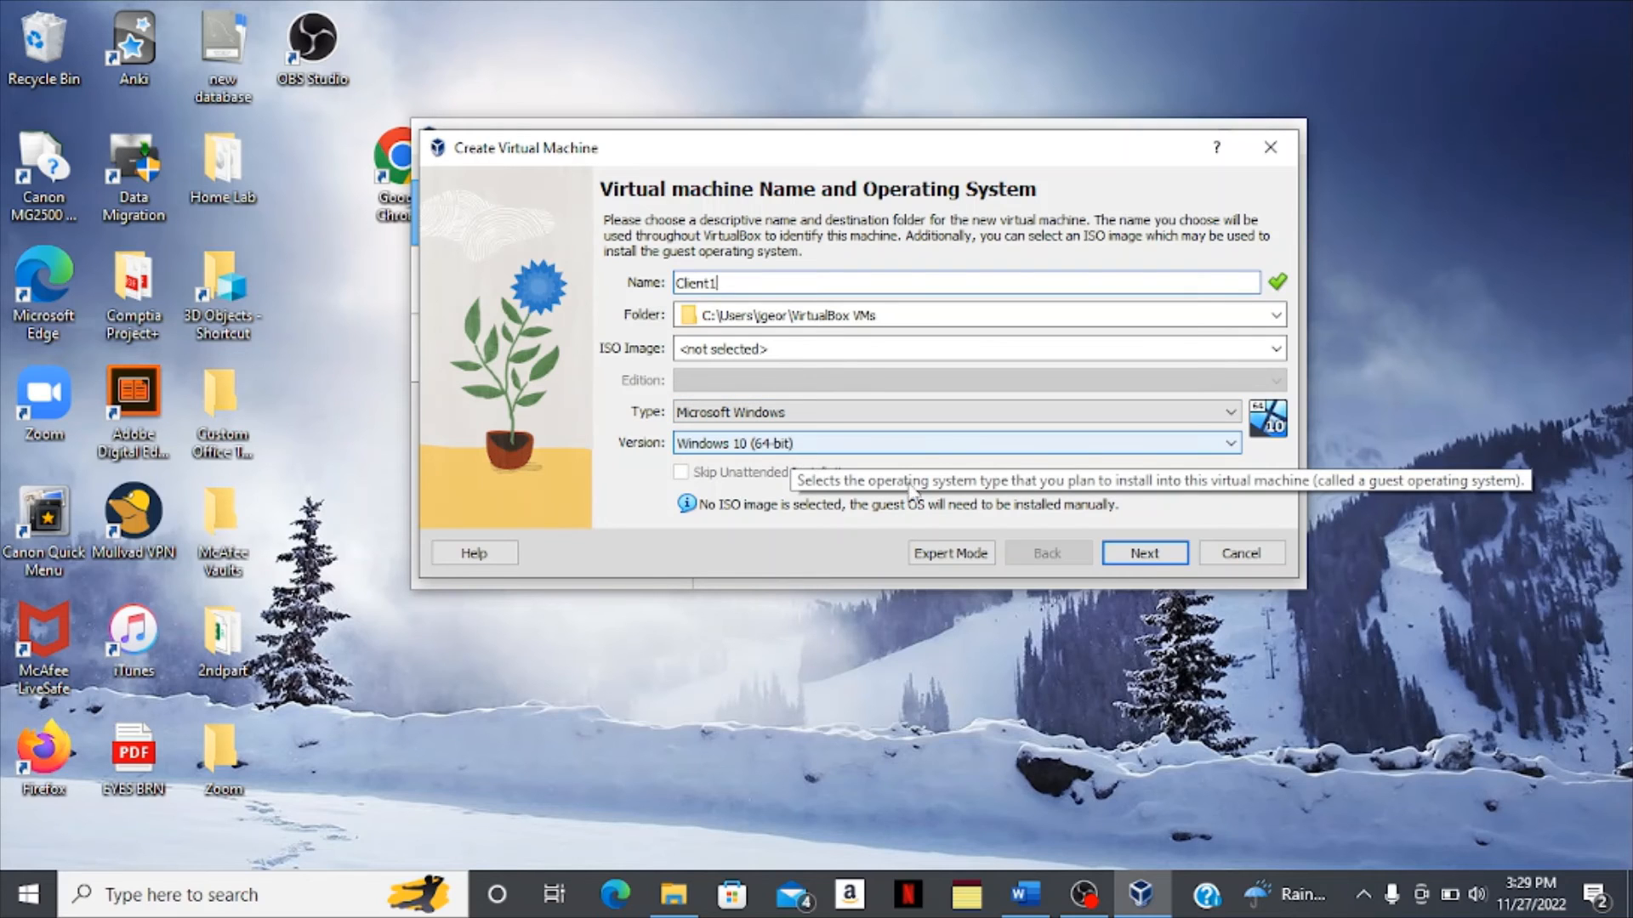
left_click(1143, 554)
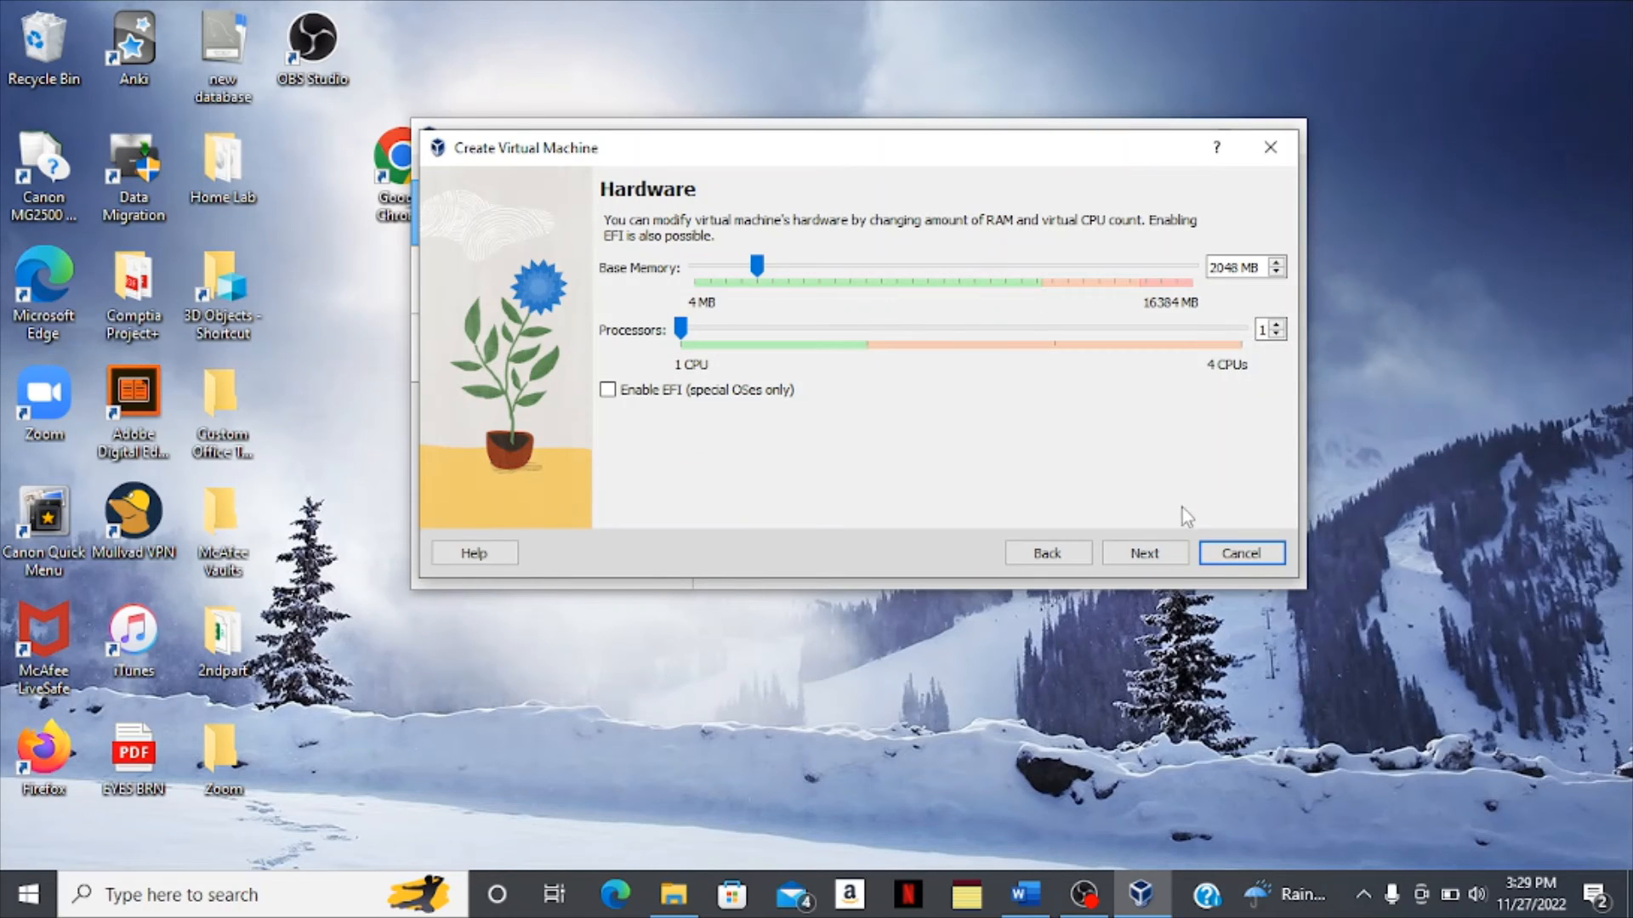
left_click(1155, 557)
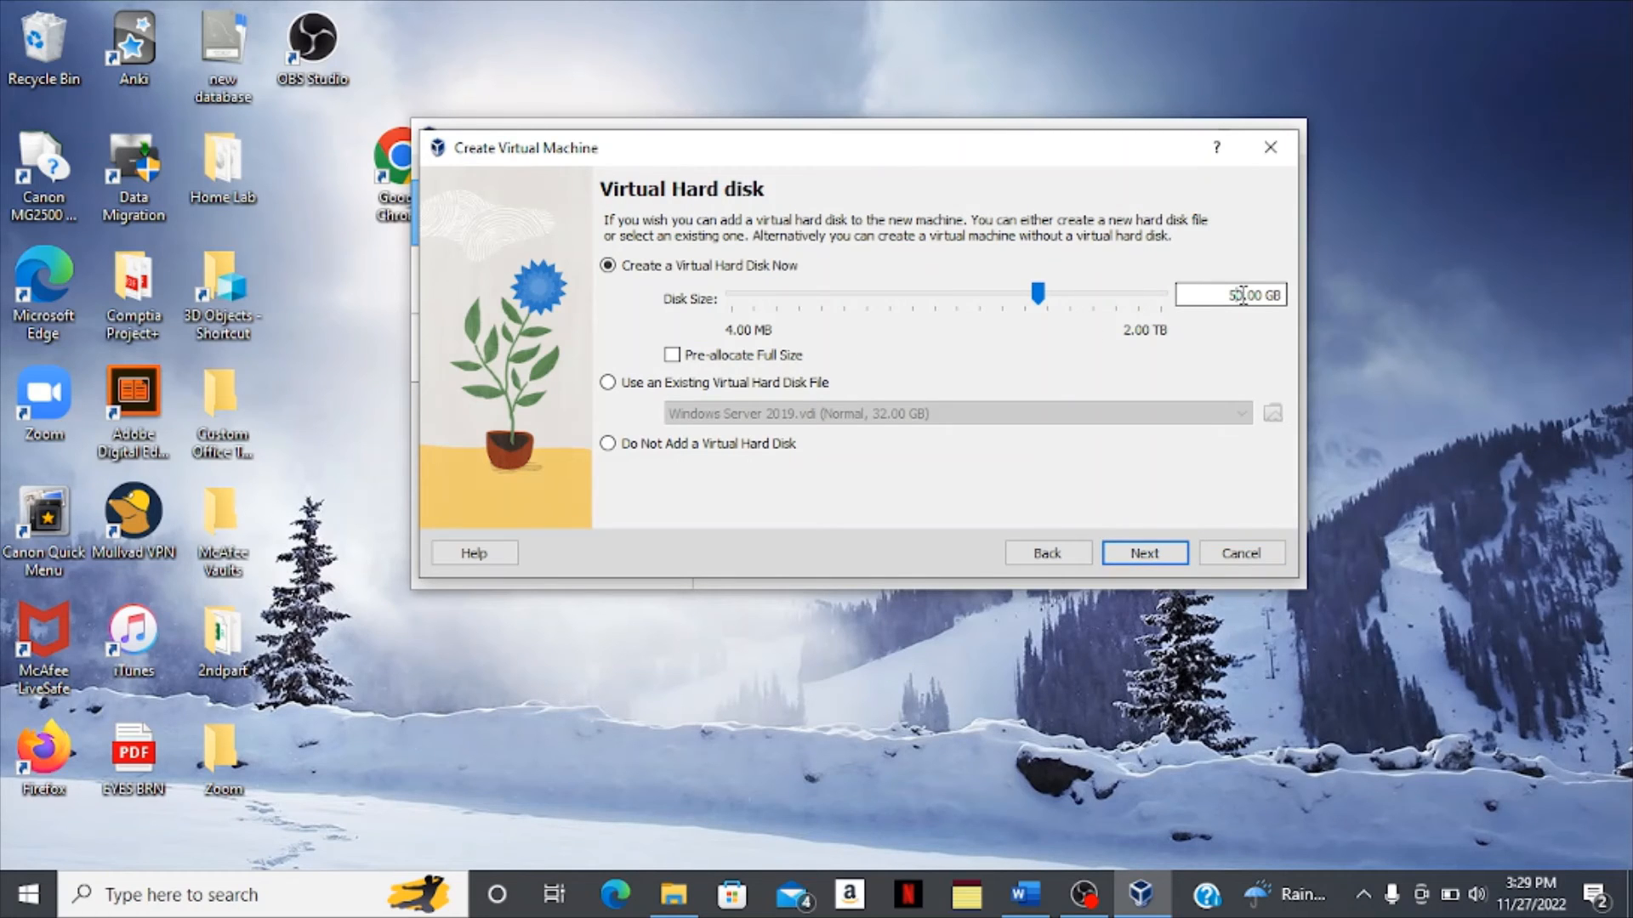
Set Client1's new virtual hard disk size to 32 GB, review the configuration summary and finish creating the machine.
left_click(1244, 295)
key("BackSpace")
key("BackSpace")
type("32")
left_click(1146, 554)
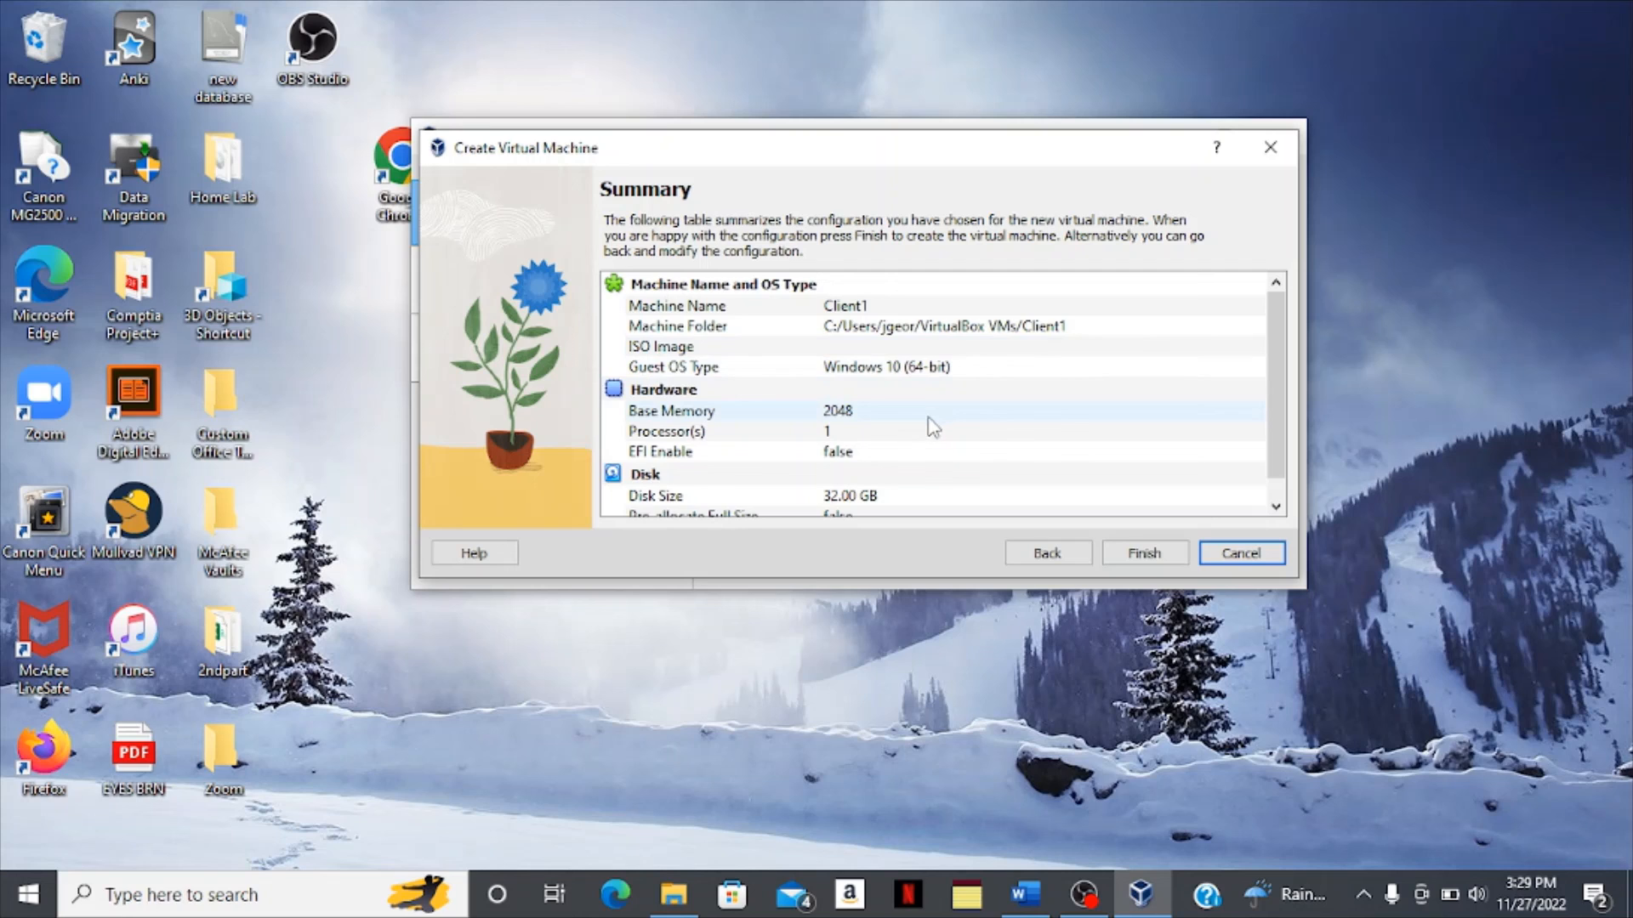
scroll(933, 427, "down", 1)
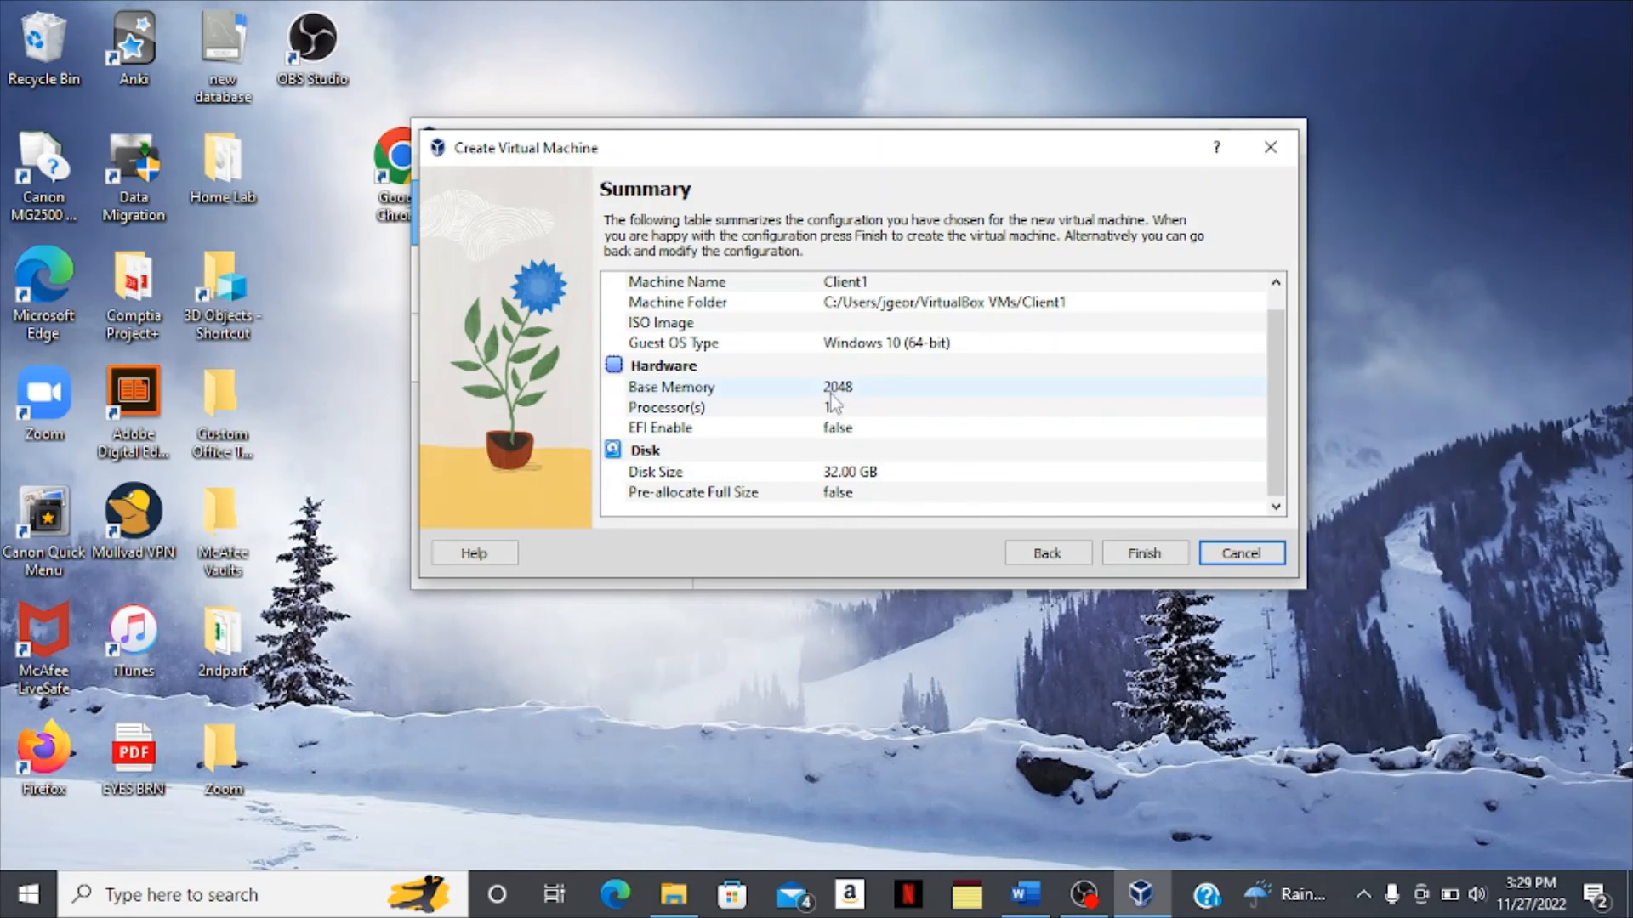
scroll(844, 497, "up", 1)
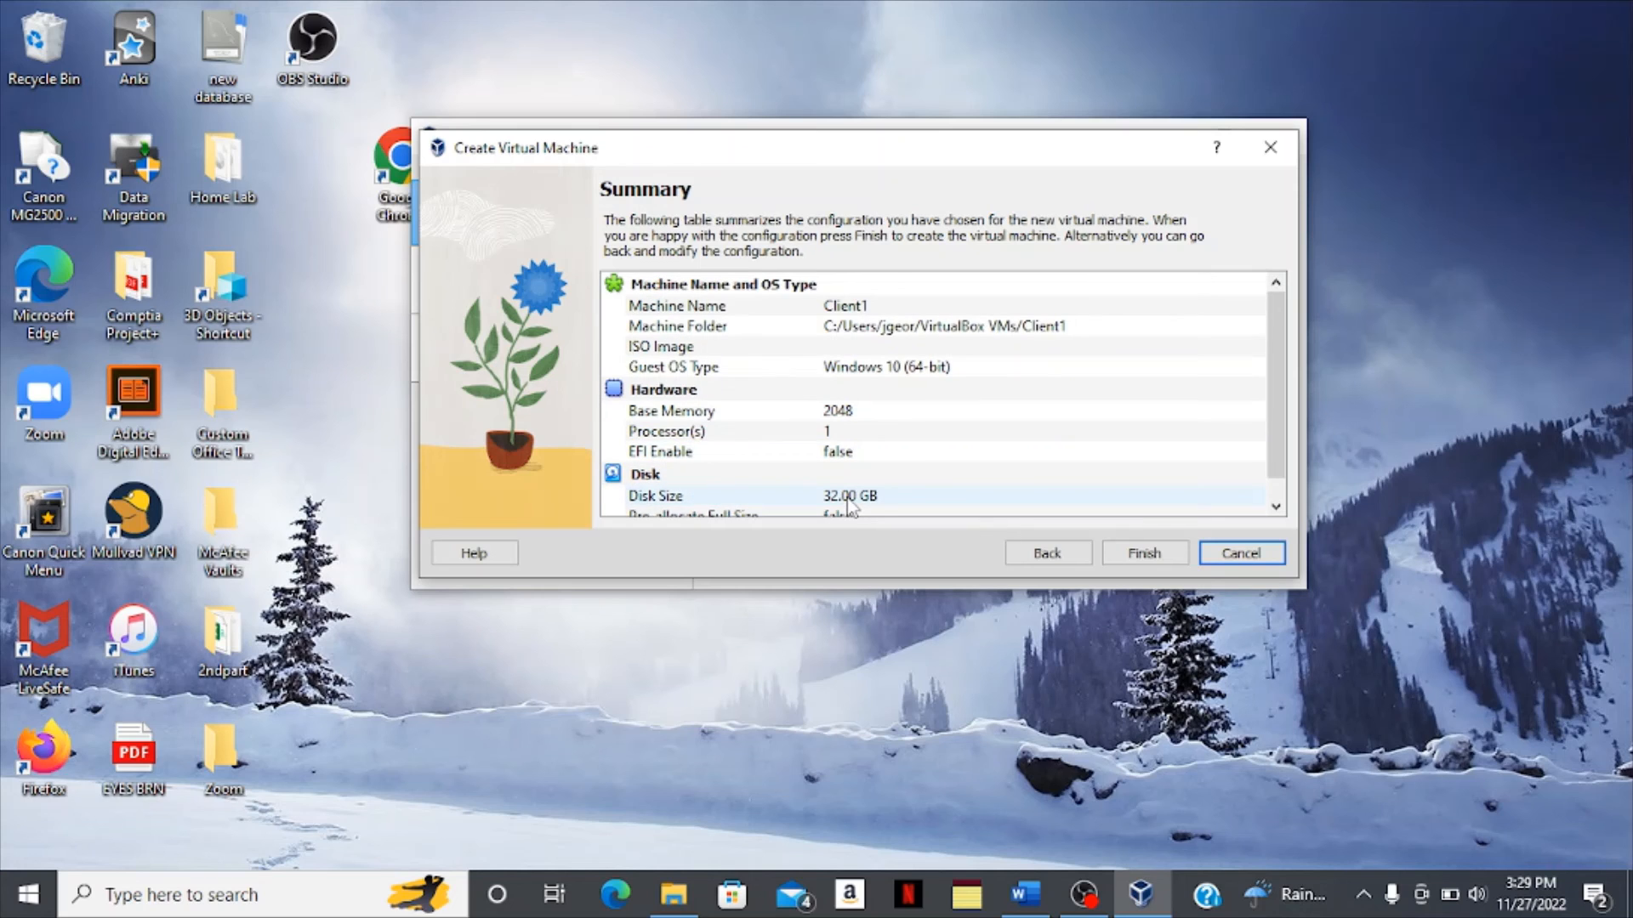
left_click(1145, 554)
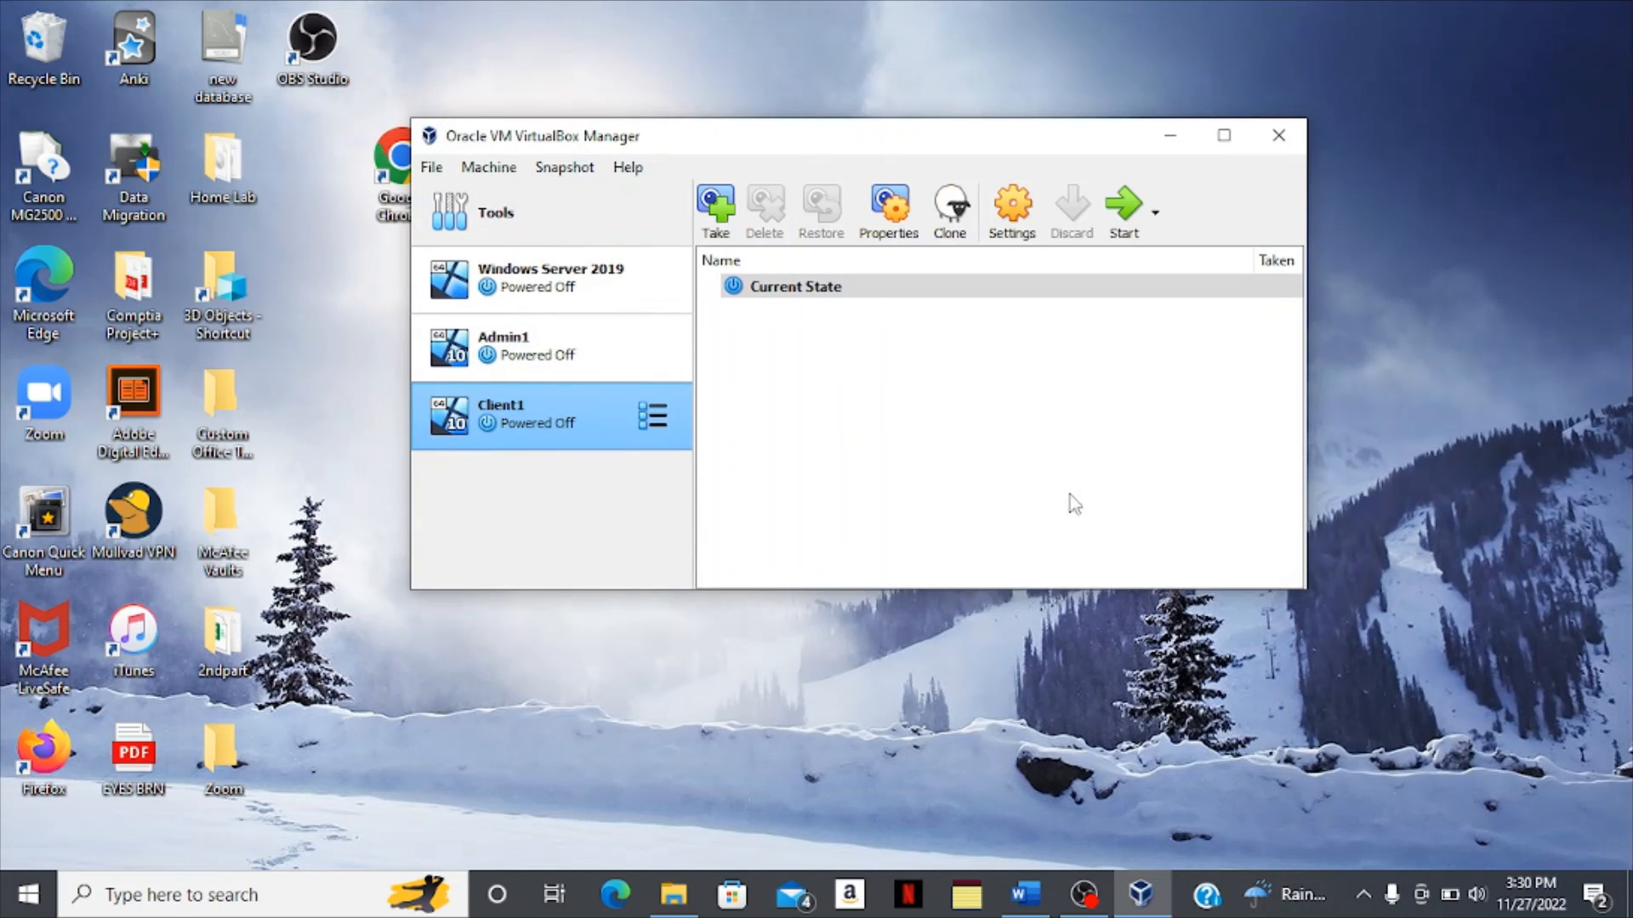
In the Client1 machine's network settings, attach Adapter 1 to Internal Network.
left_click(1004, 216)
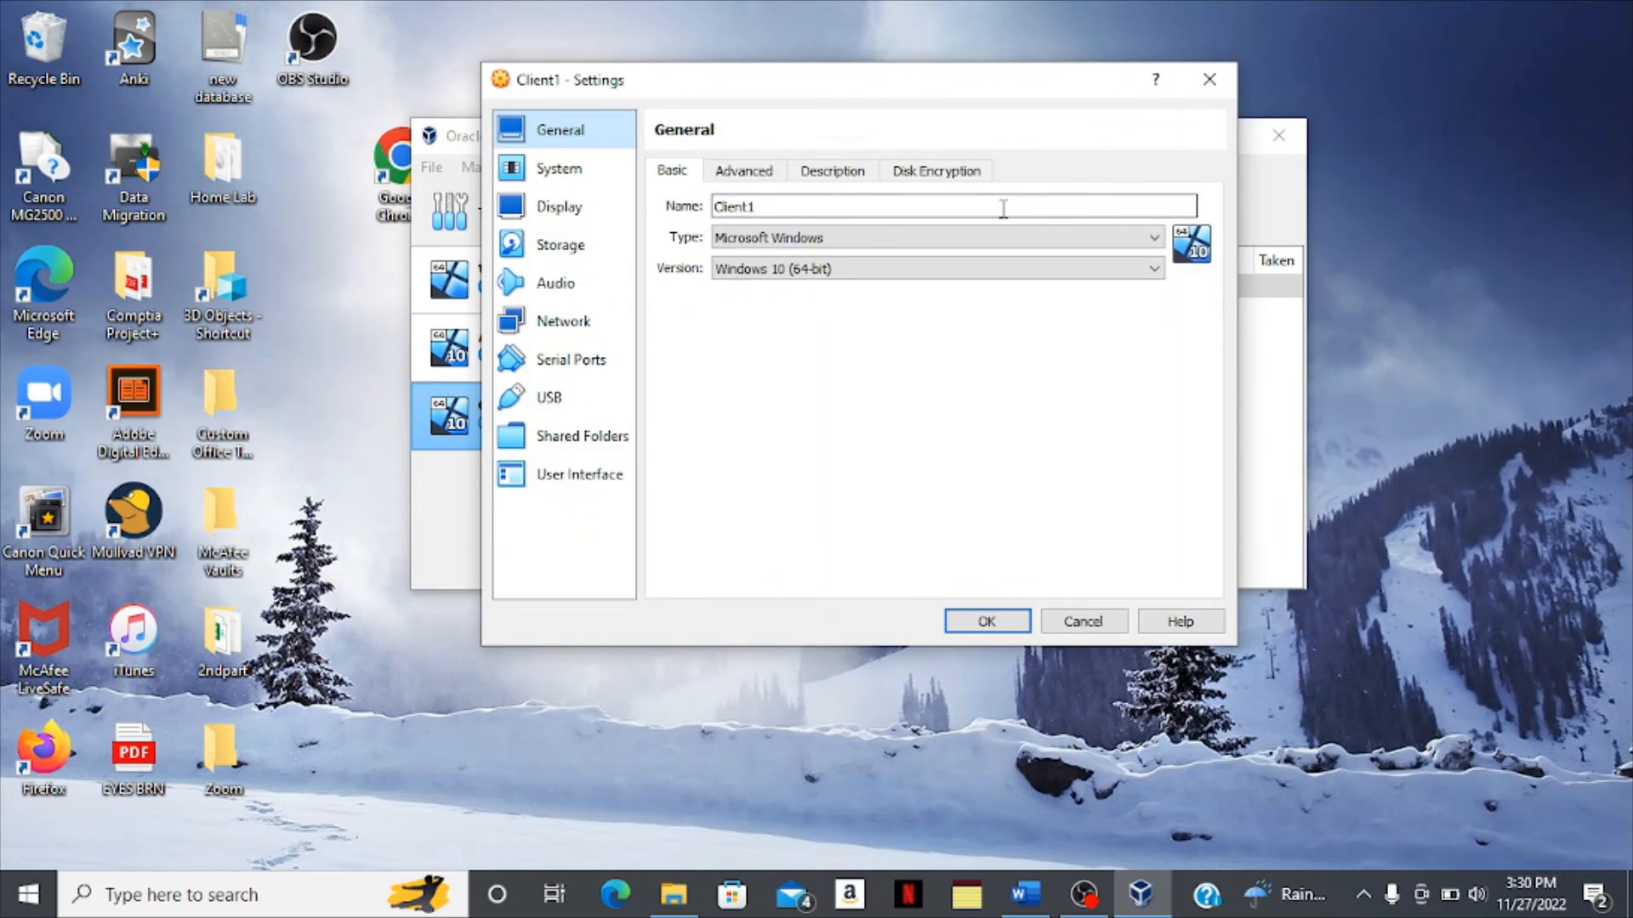
left_click(582, 330)
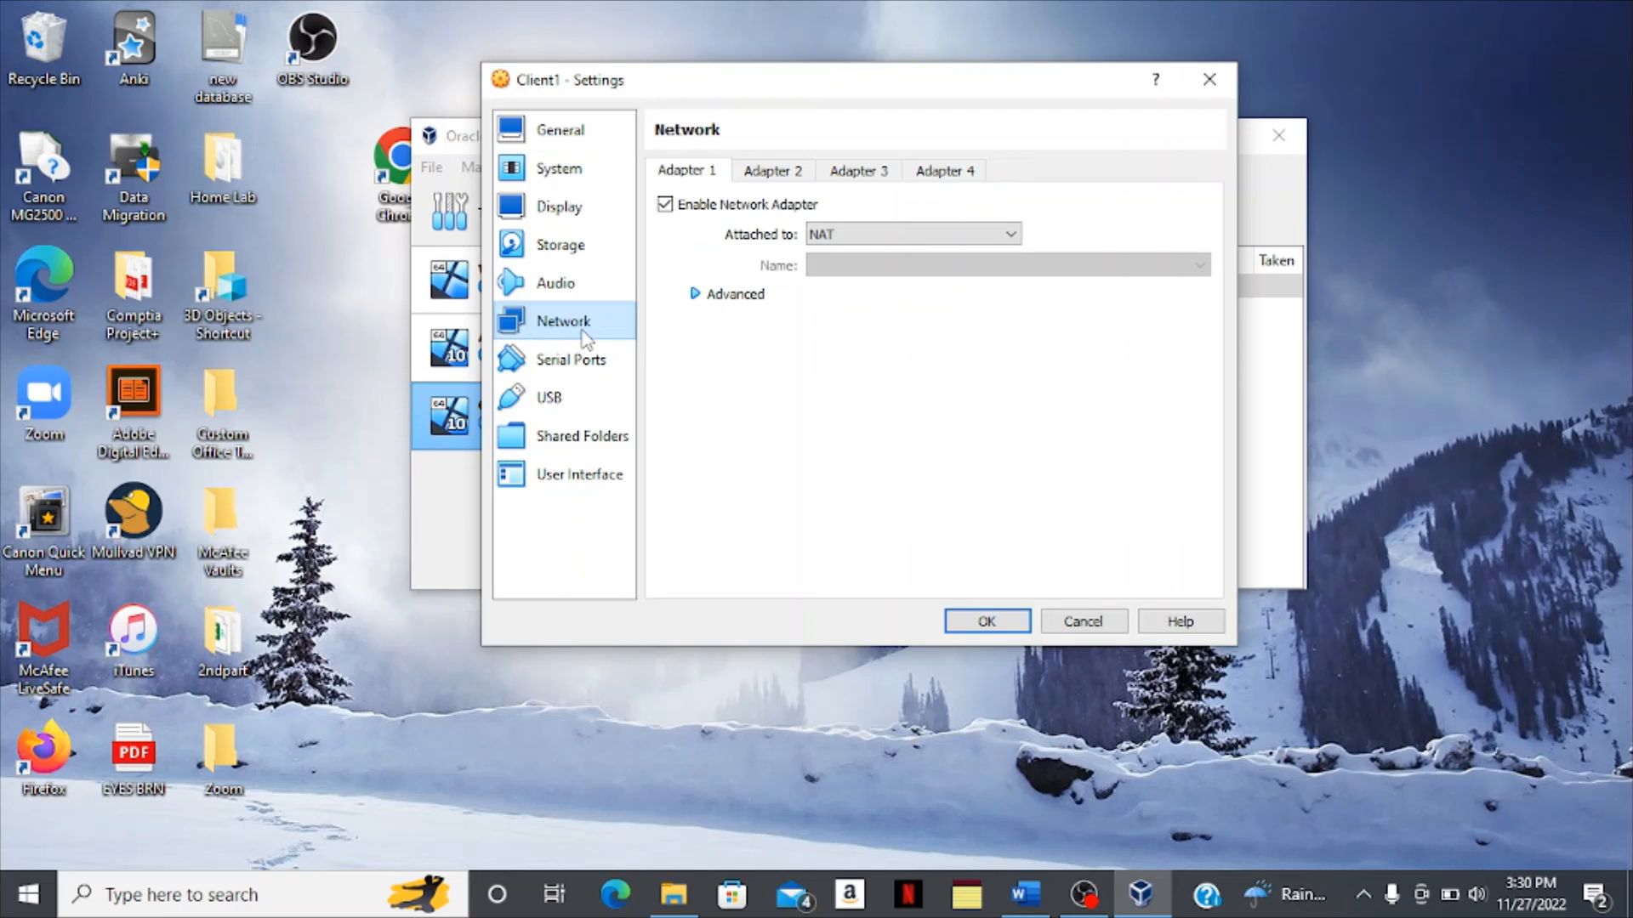
left_click(912, 231)
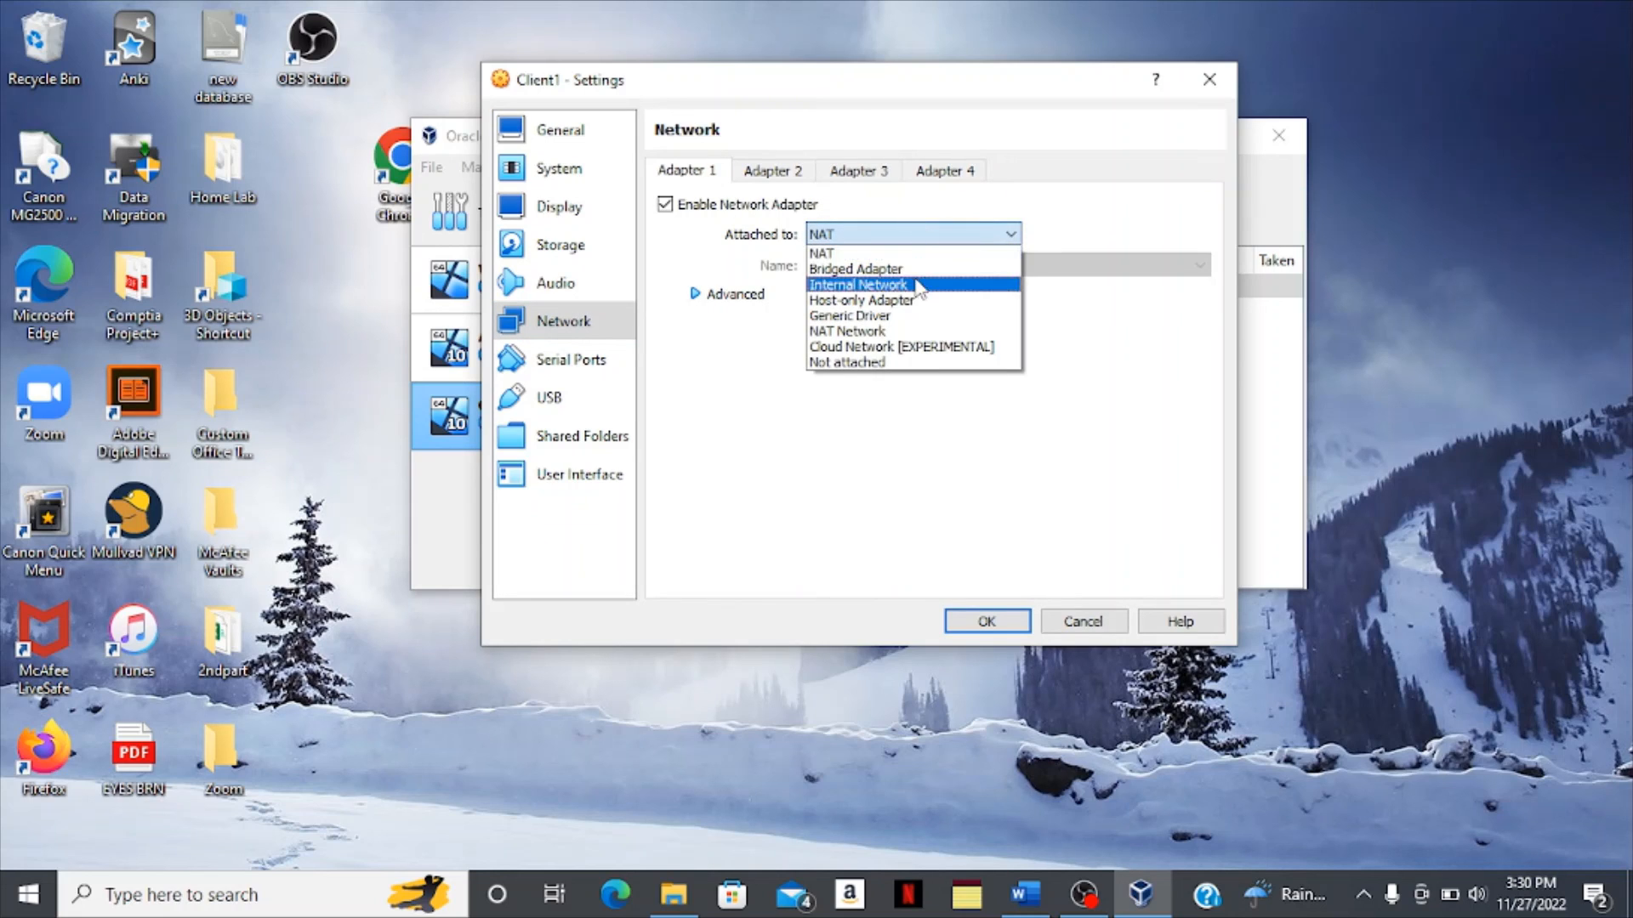
left_click(918, 287)
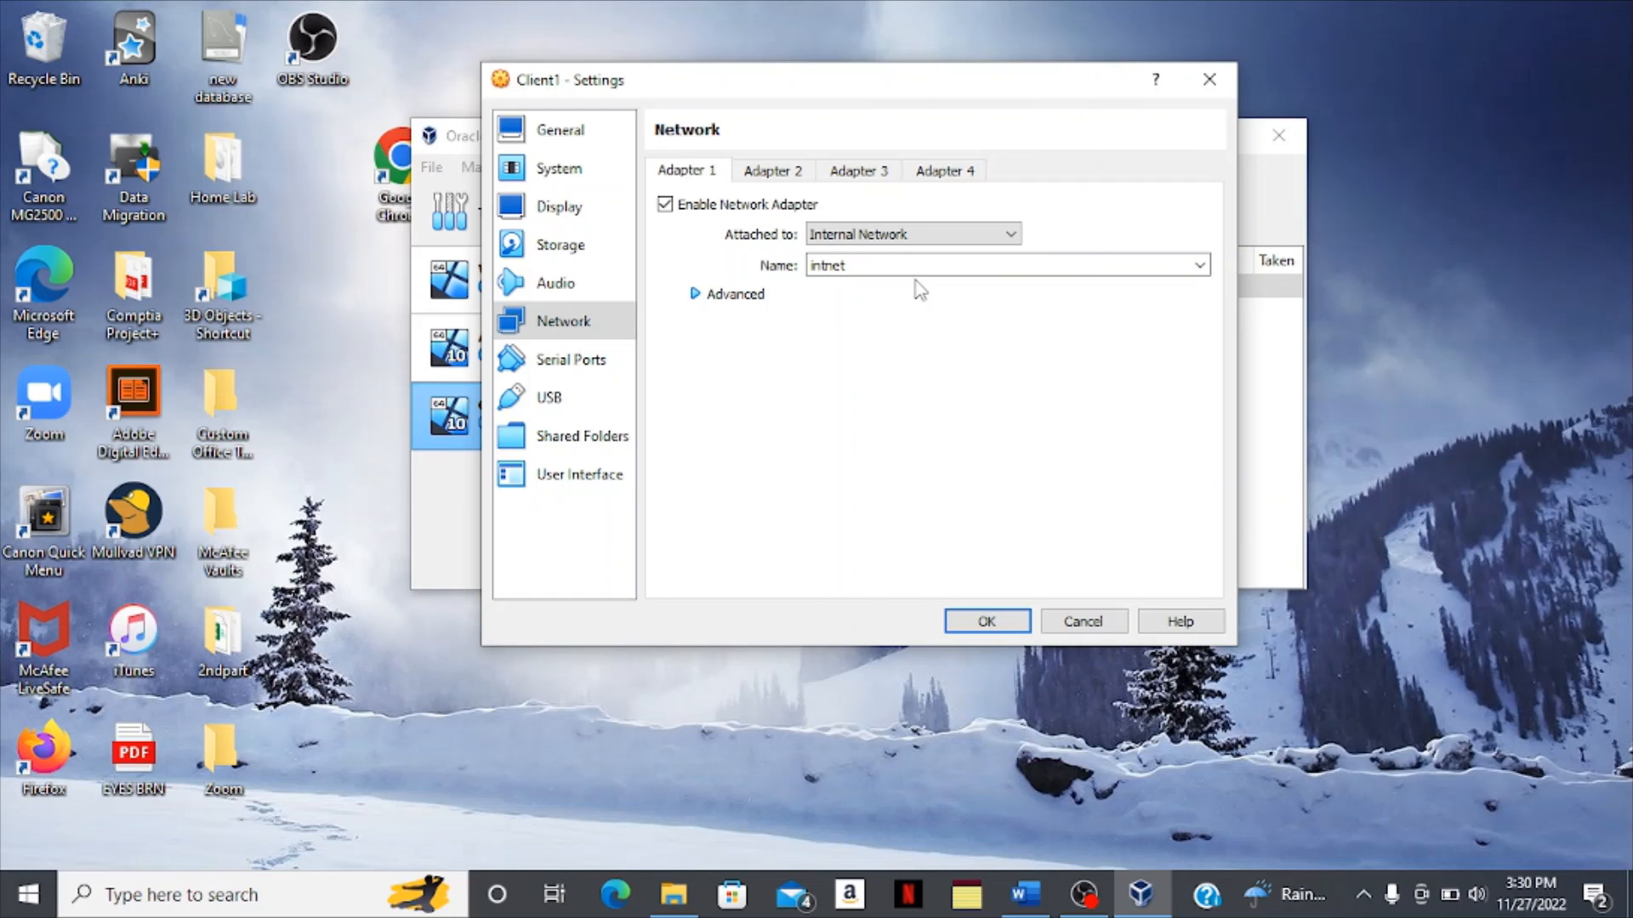
Load the Windows 10 disk image from the Home Lab folder into Client1's empty optical drive.
left_click(566, 247)
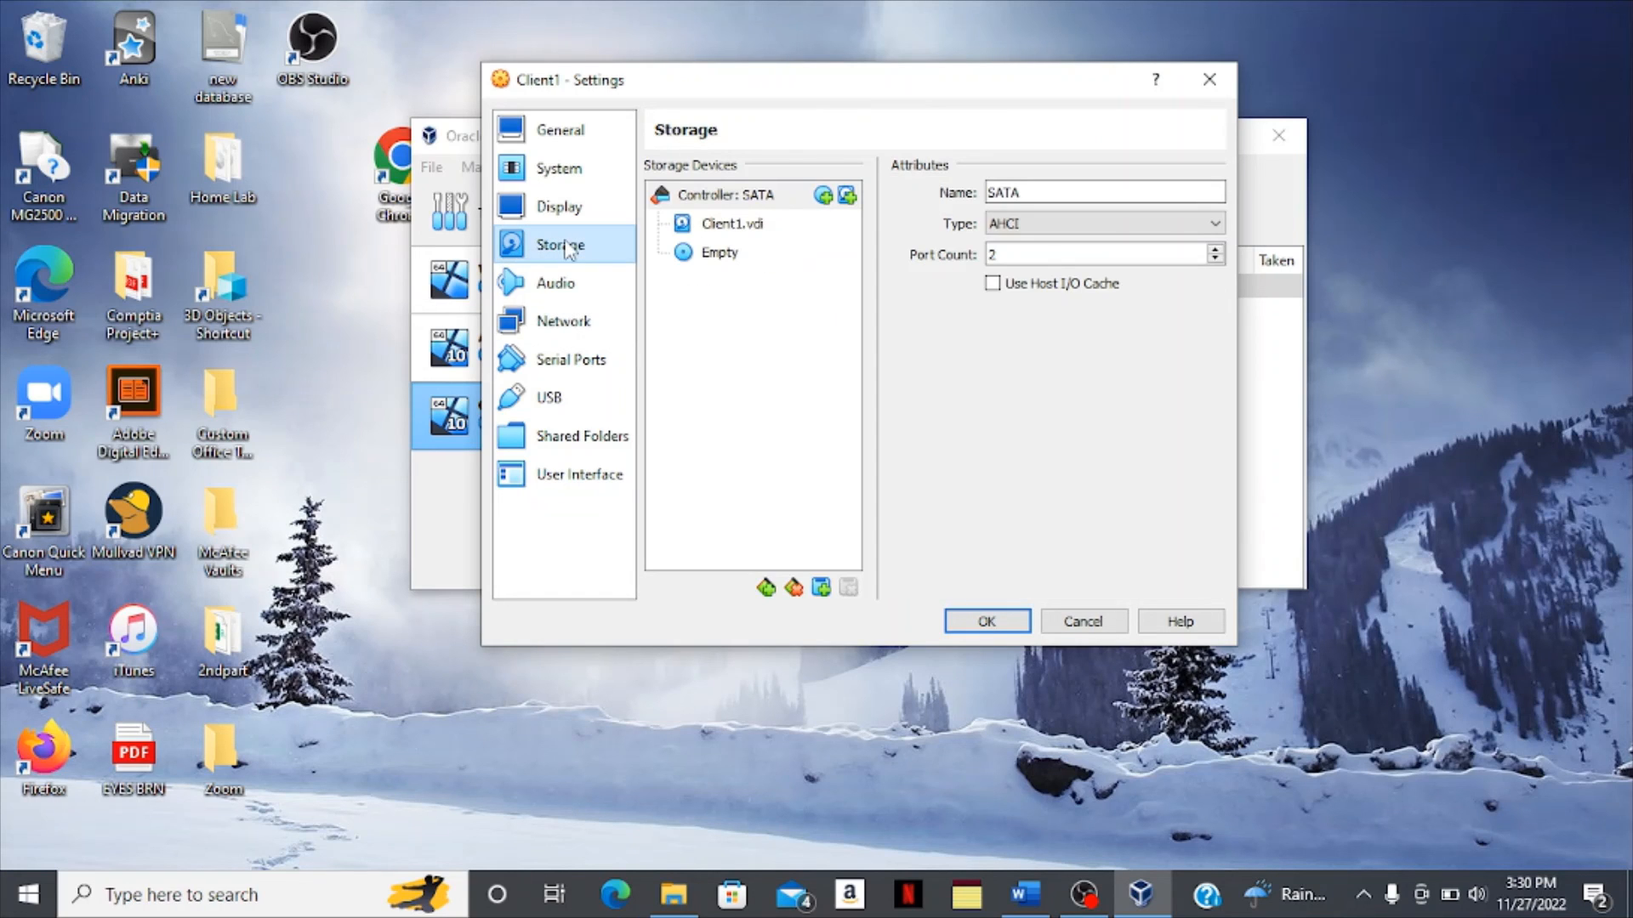
left_click(717, 252)
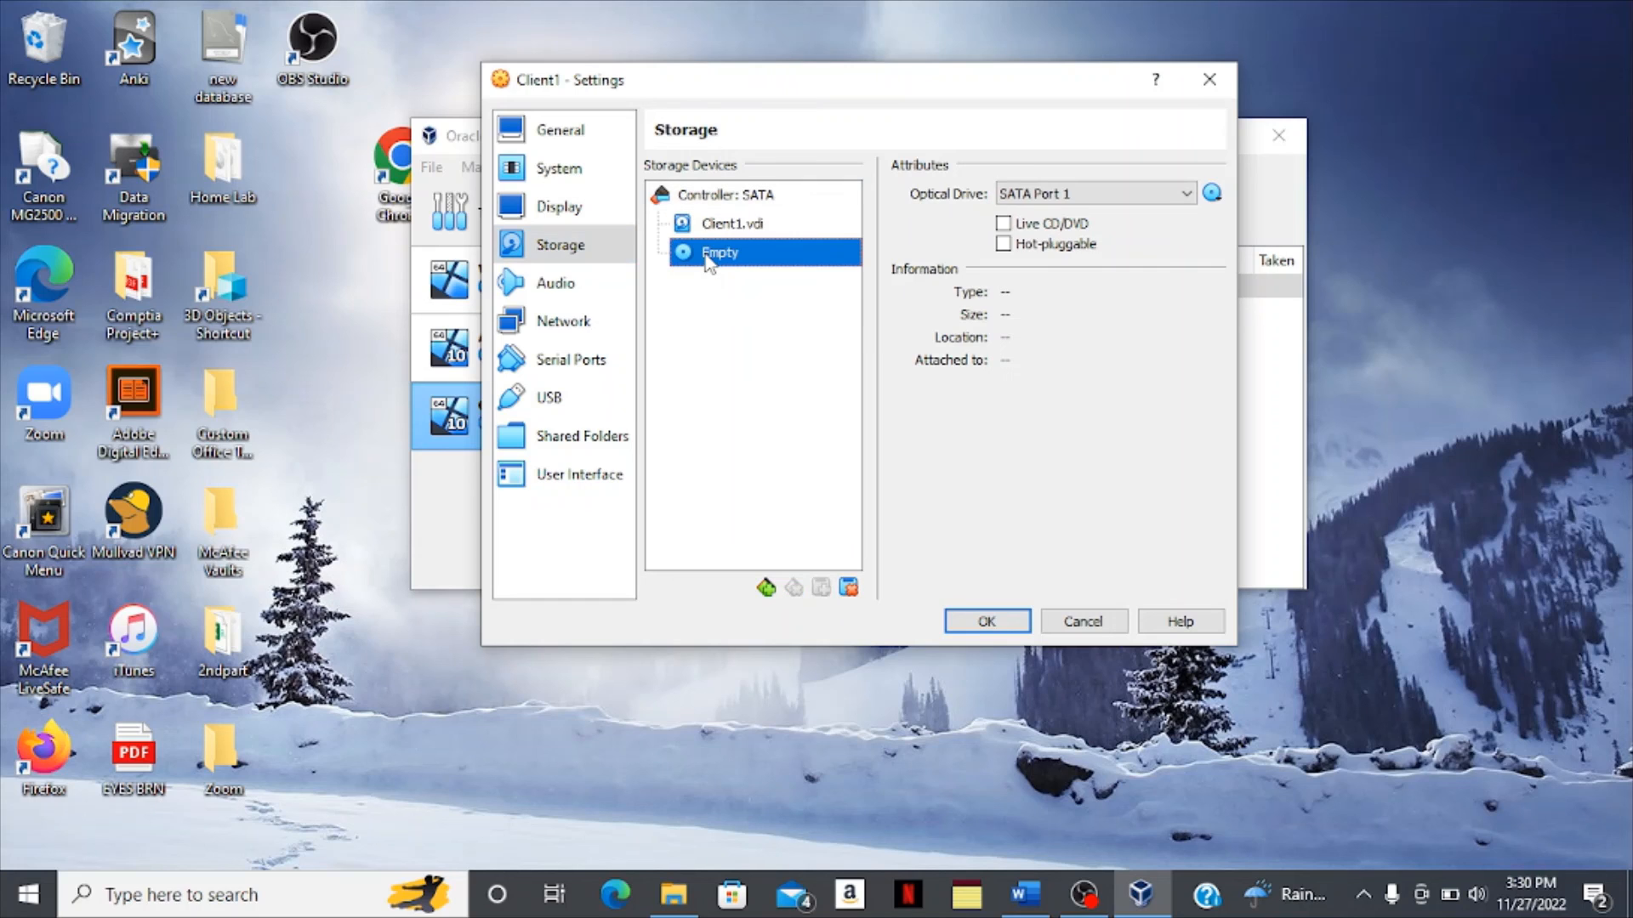
left_click(1212, 193)
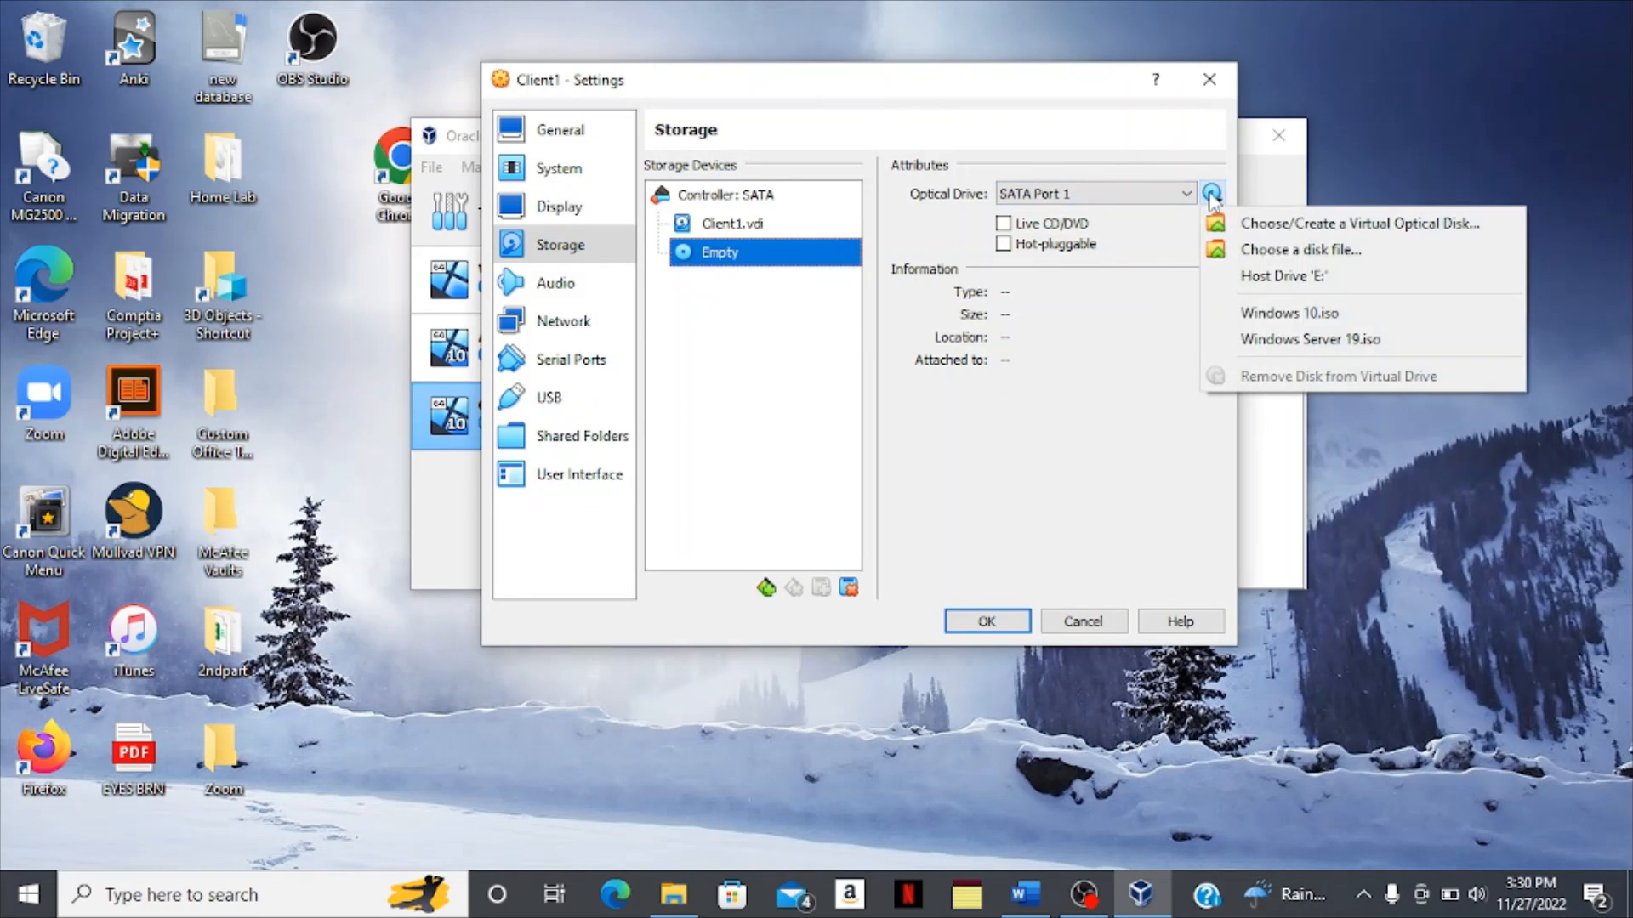
left_click(1242, 249)
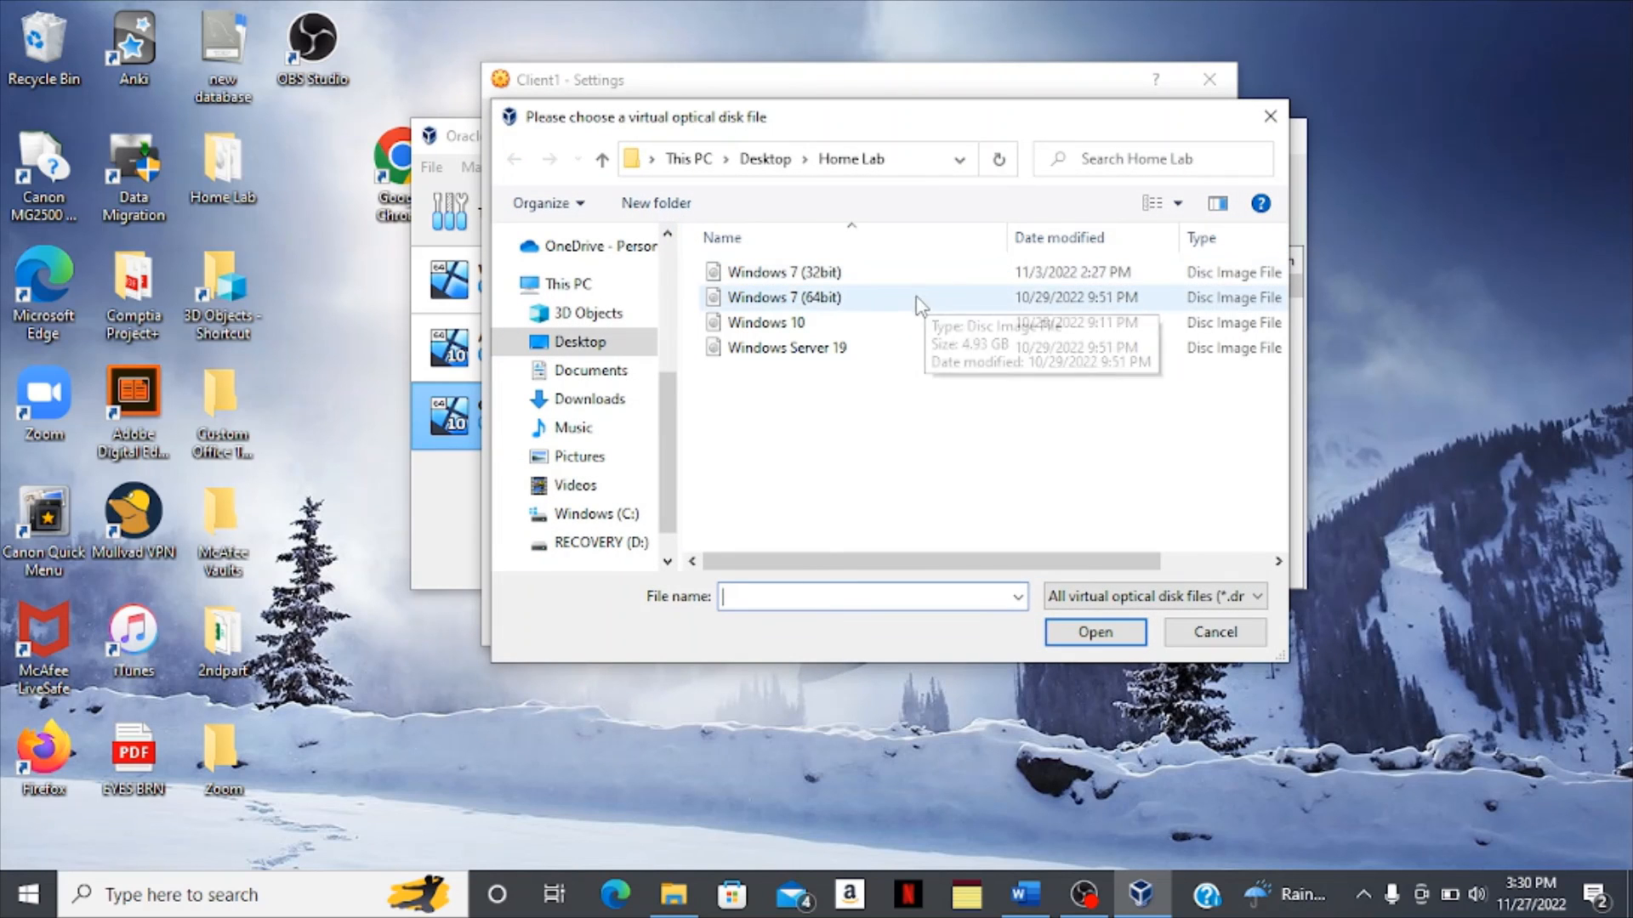
left_click(884, 323)
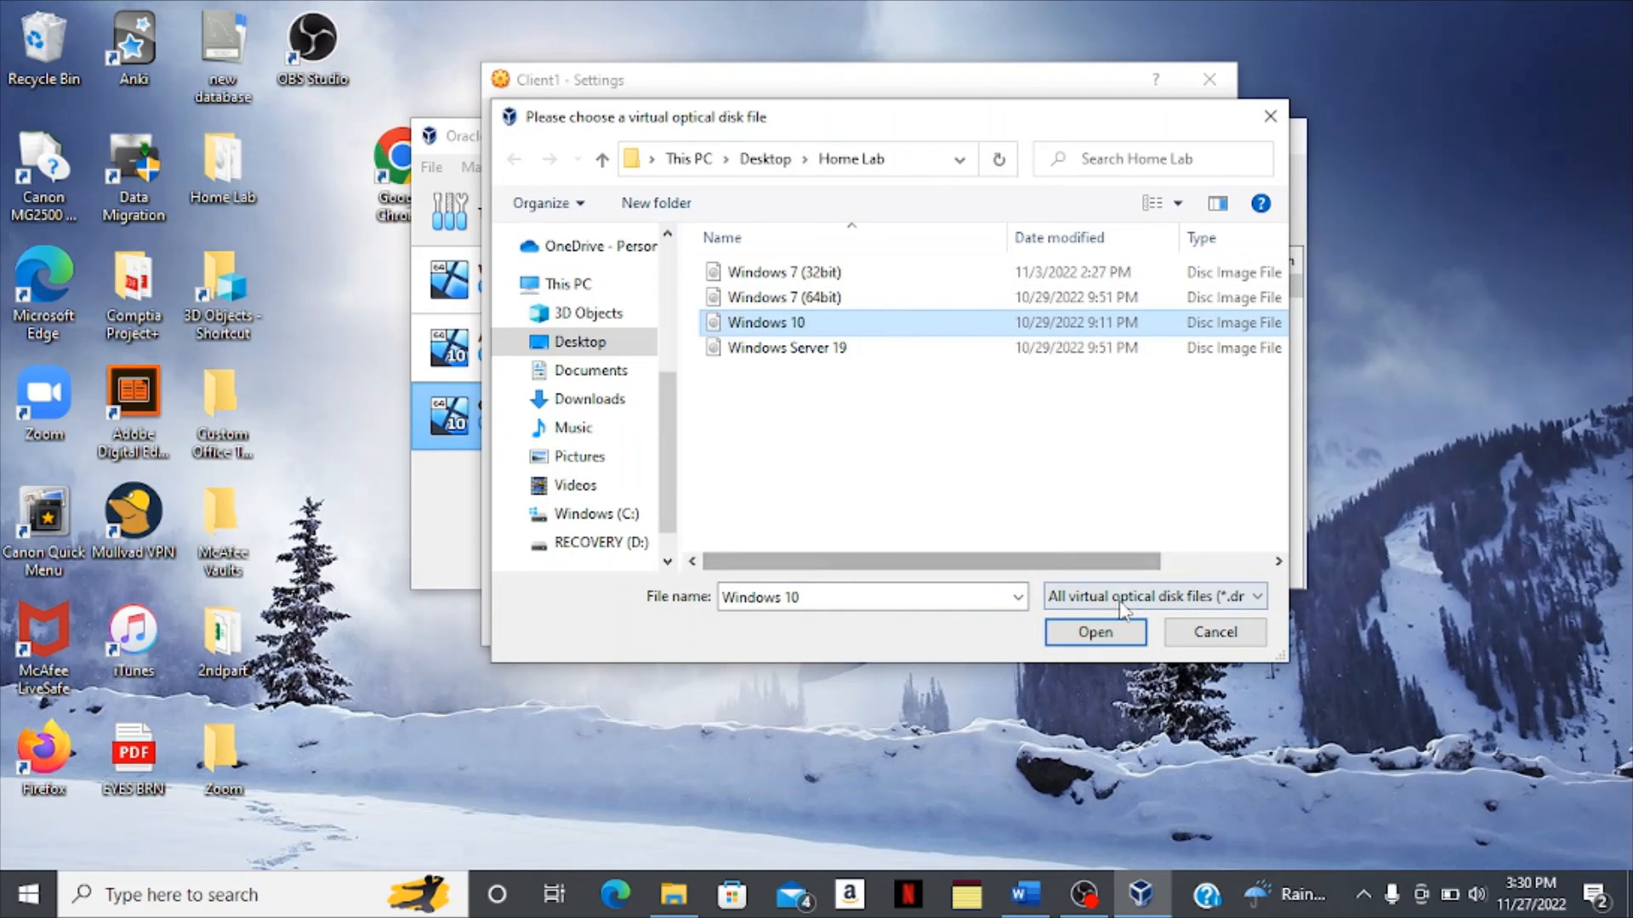
left_click(1096, 633)
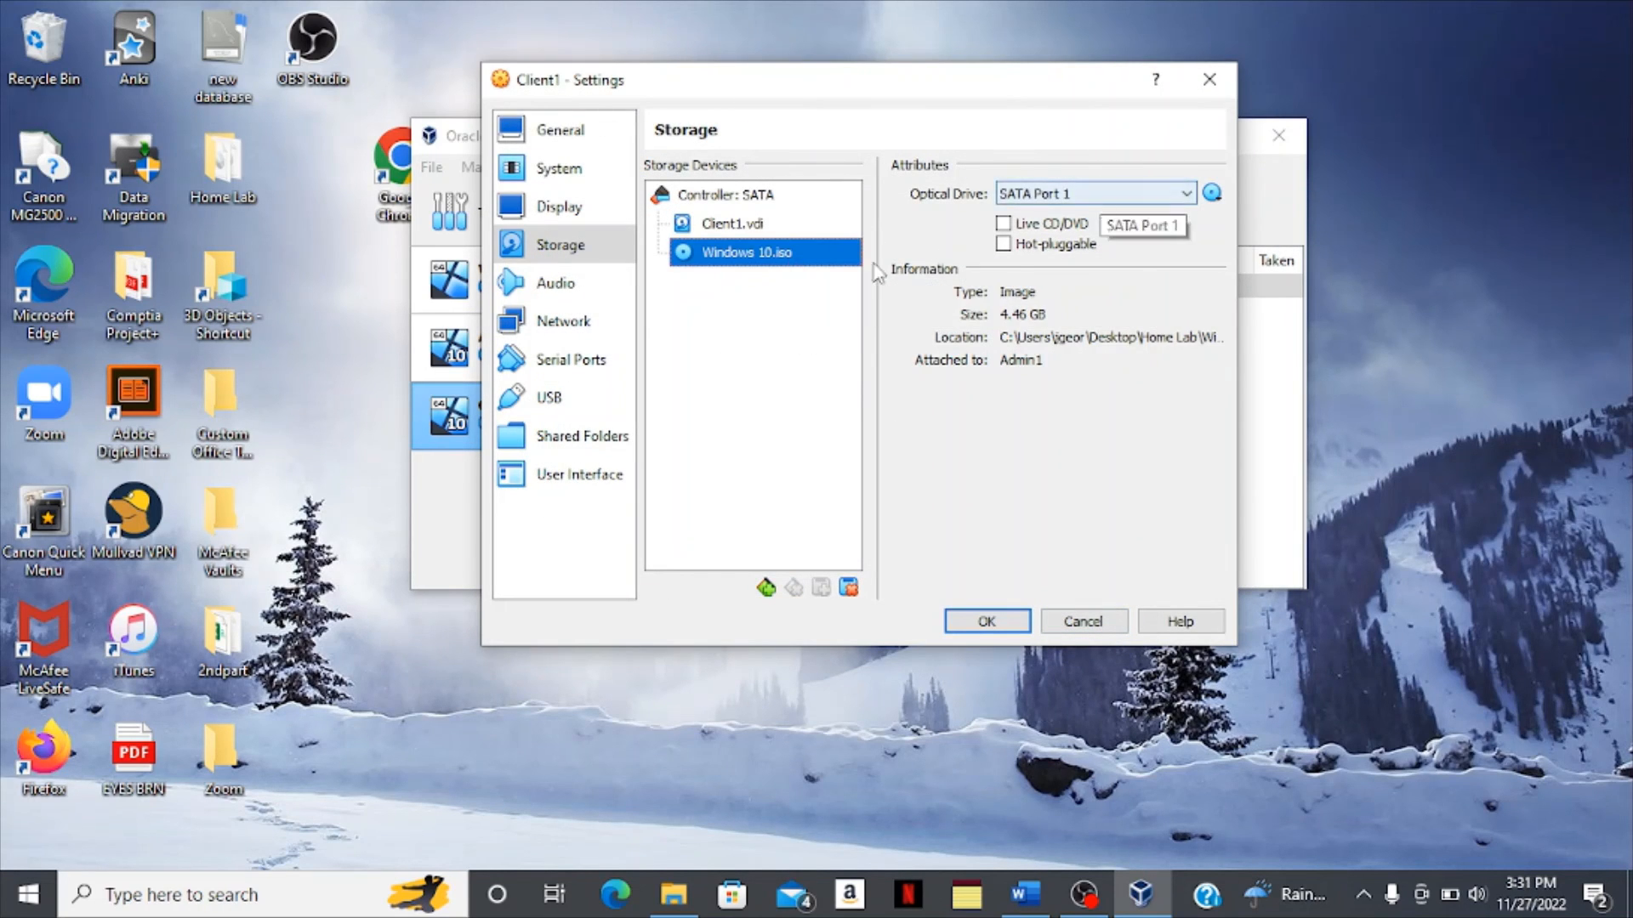
Recheck Client1's network Adapters 2 and 1 and save the machine's settings.
left_click(585, 328)
left_click(768, 172)
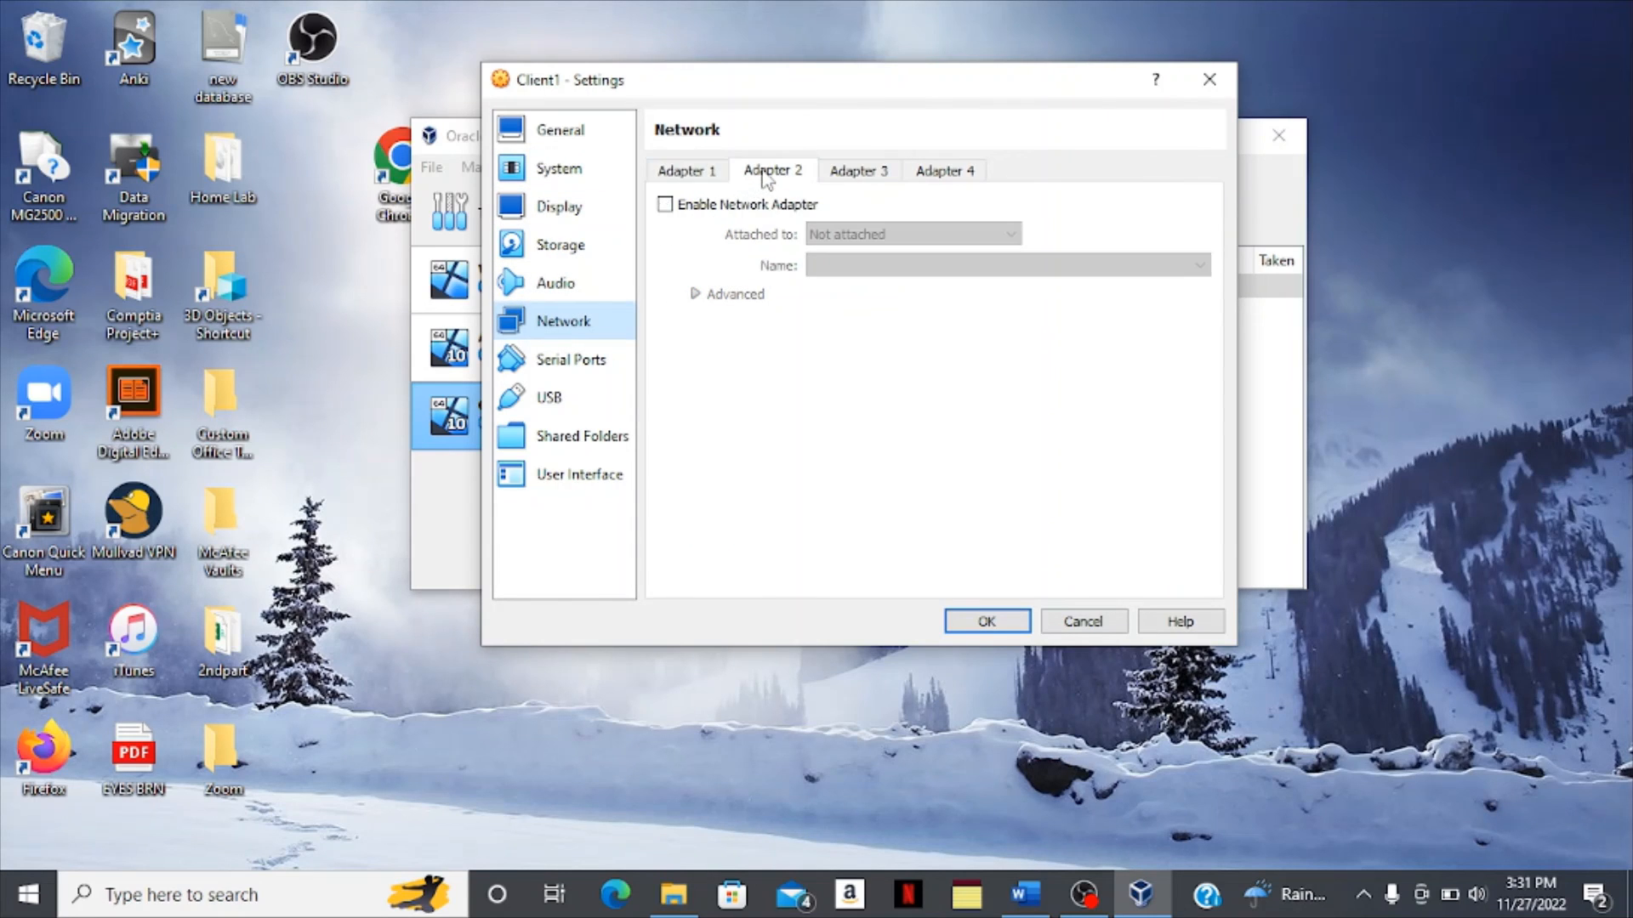
left_click(713, 175)
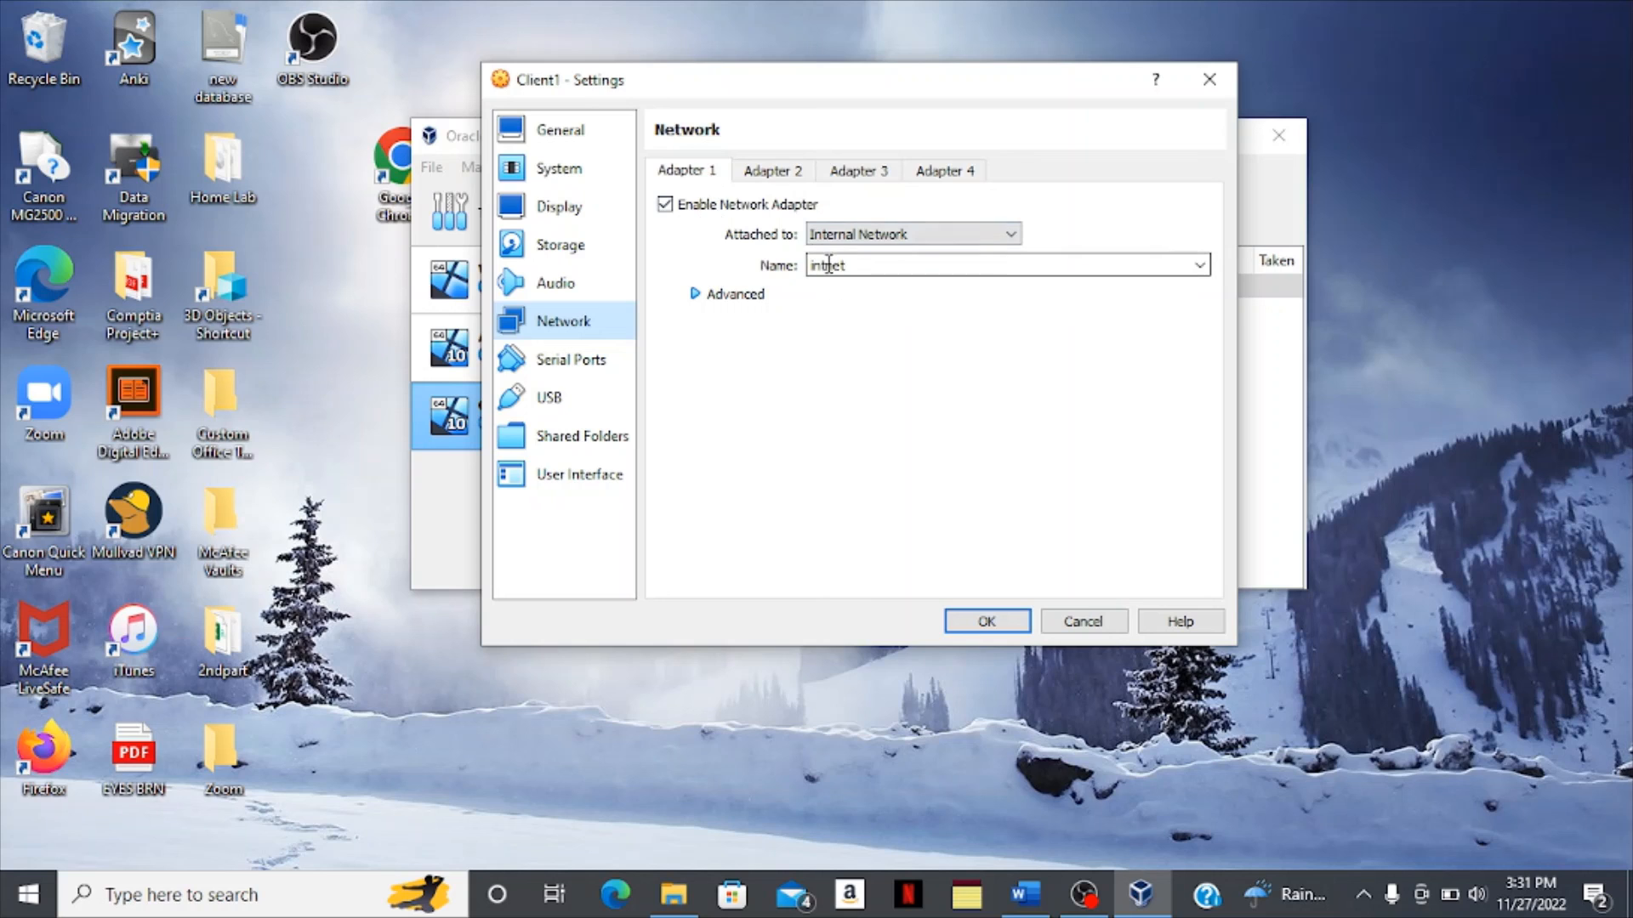
left_click(1000, 621)
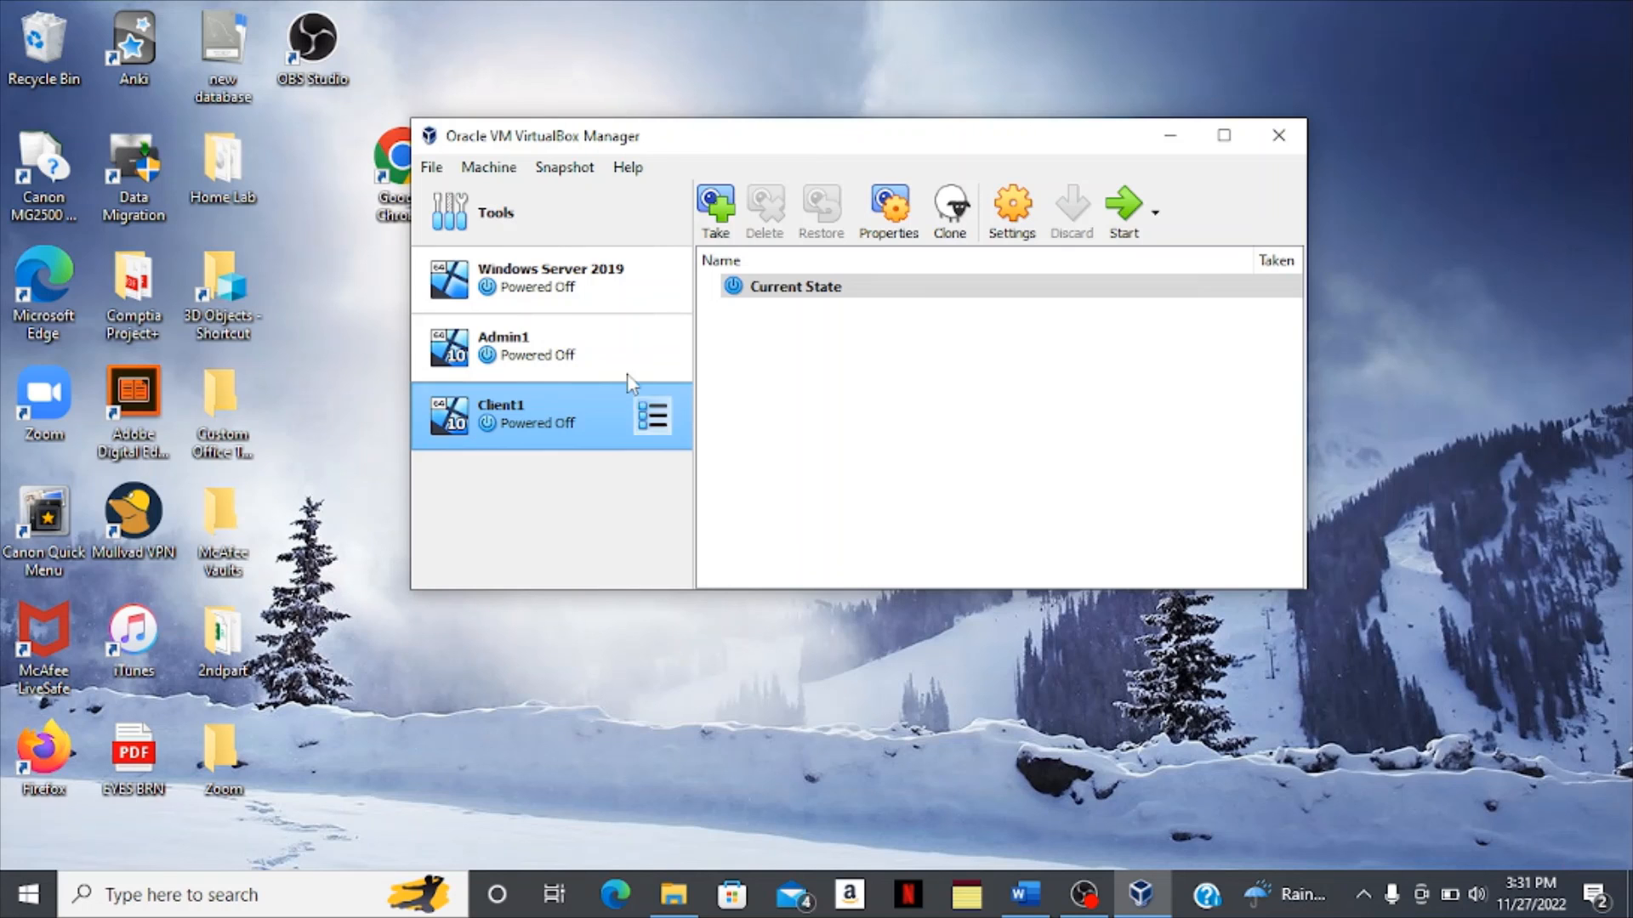
left_click(558, 284)
left_click(555, 334)
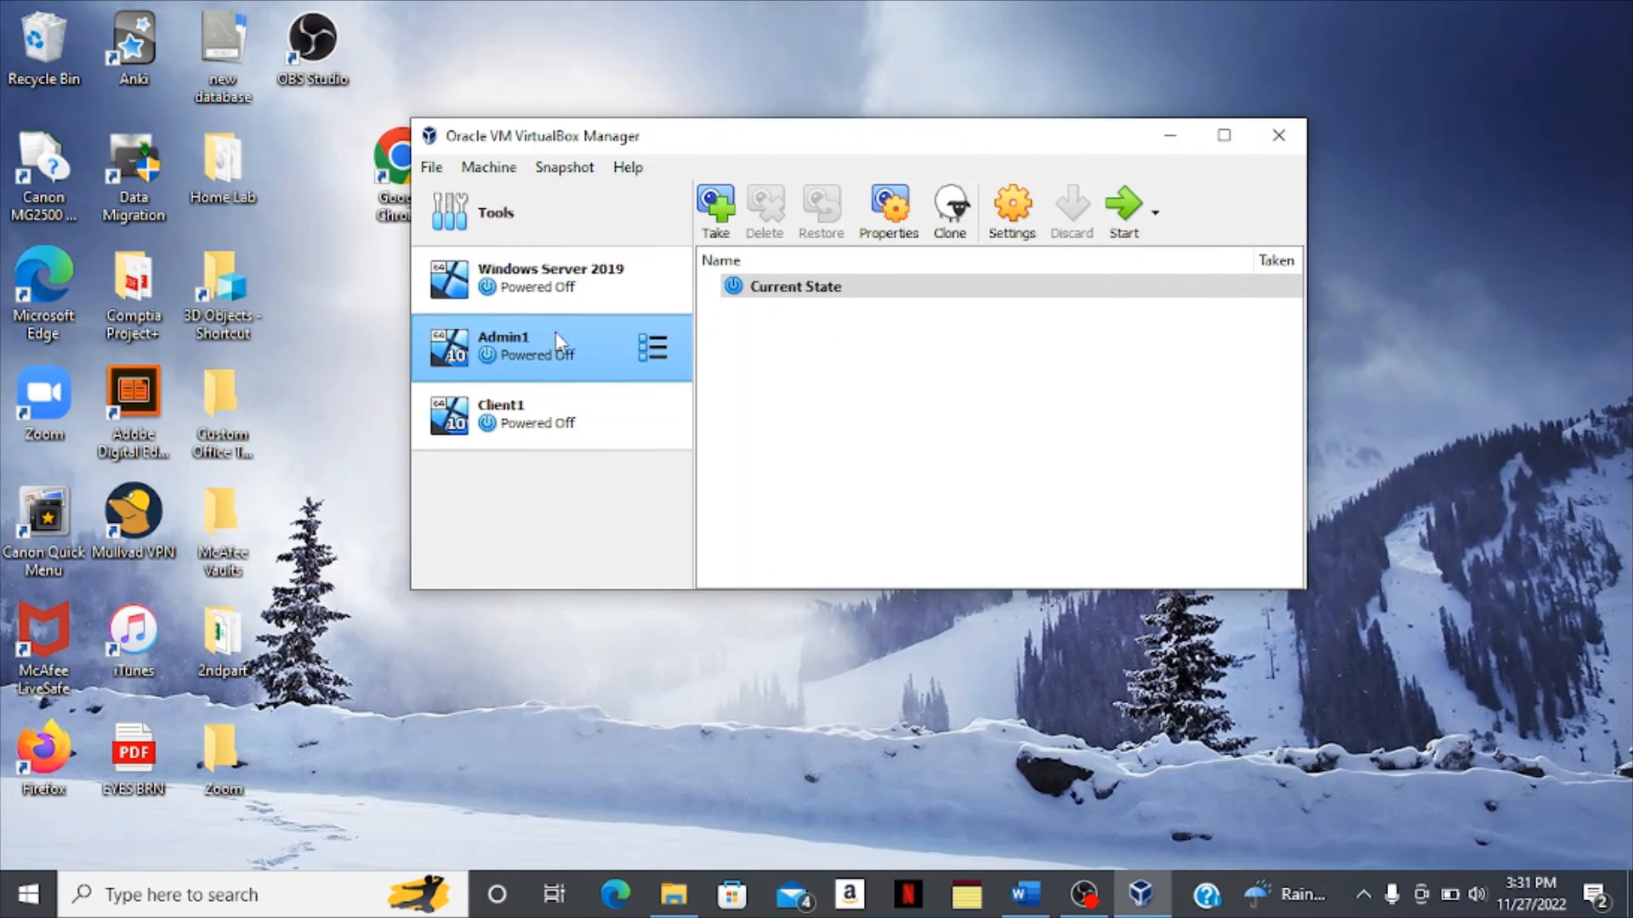